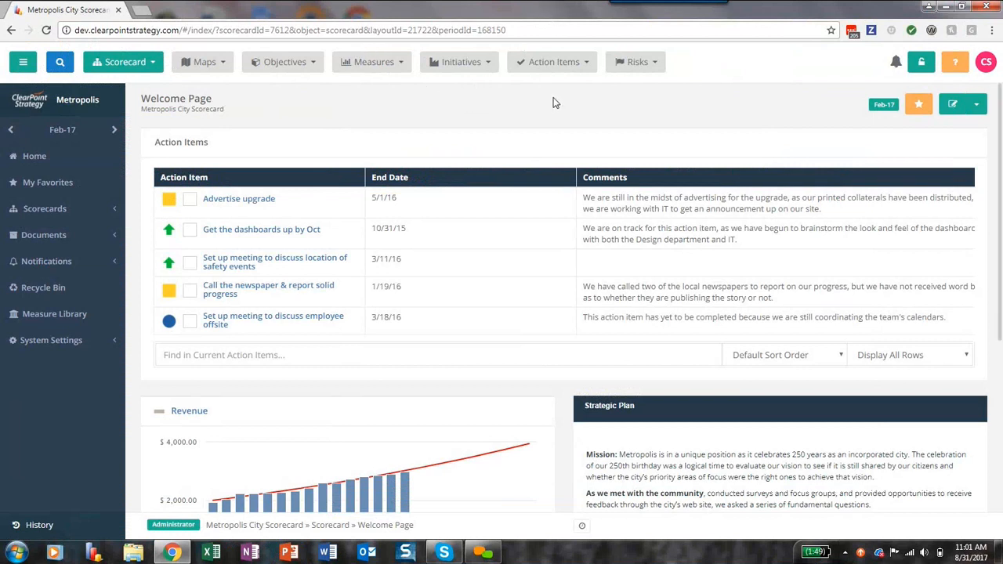
# Open the Projects in Progress initiative report for editing and go to its filter settings.
pyautogui.click(471, 69)
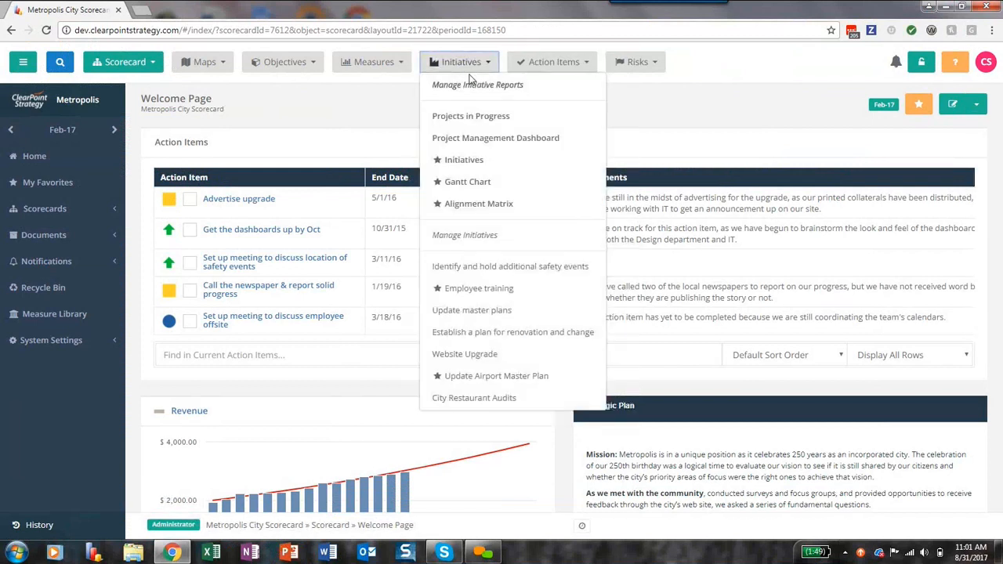
pyautogui.click(498, 119)
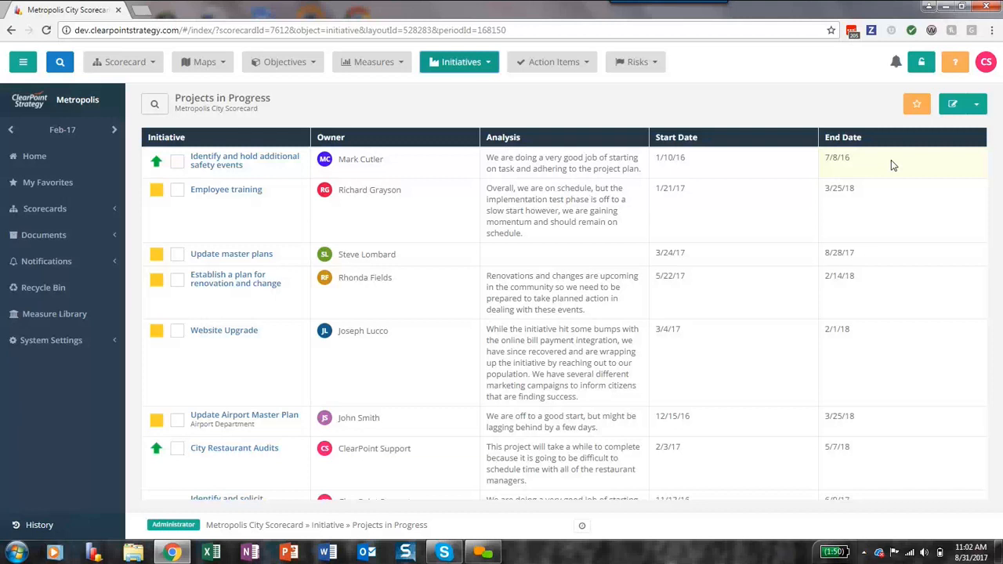
pyautogui.click(954, 106)
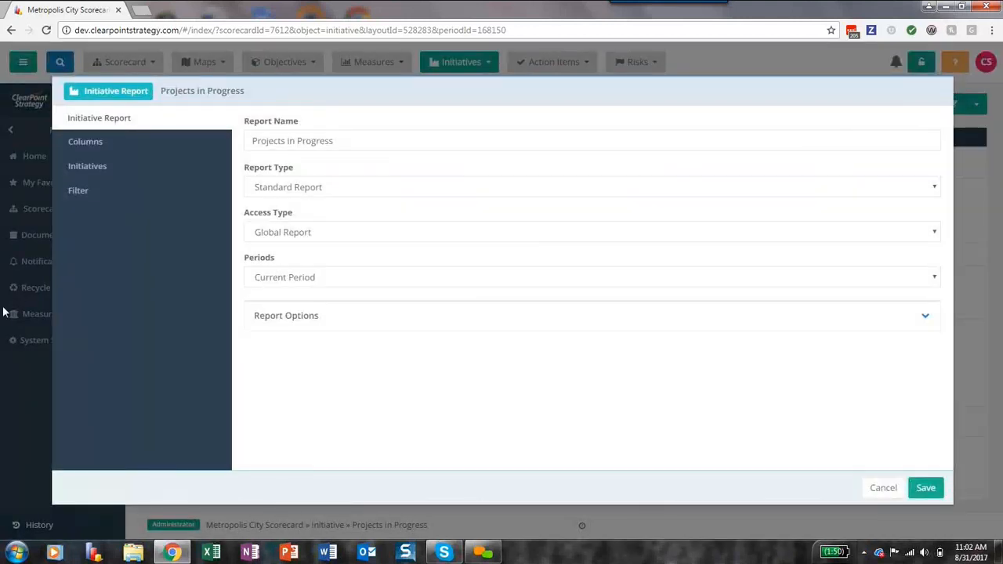
pyautogui.click(81, 194)
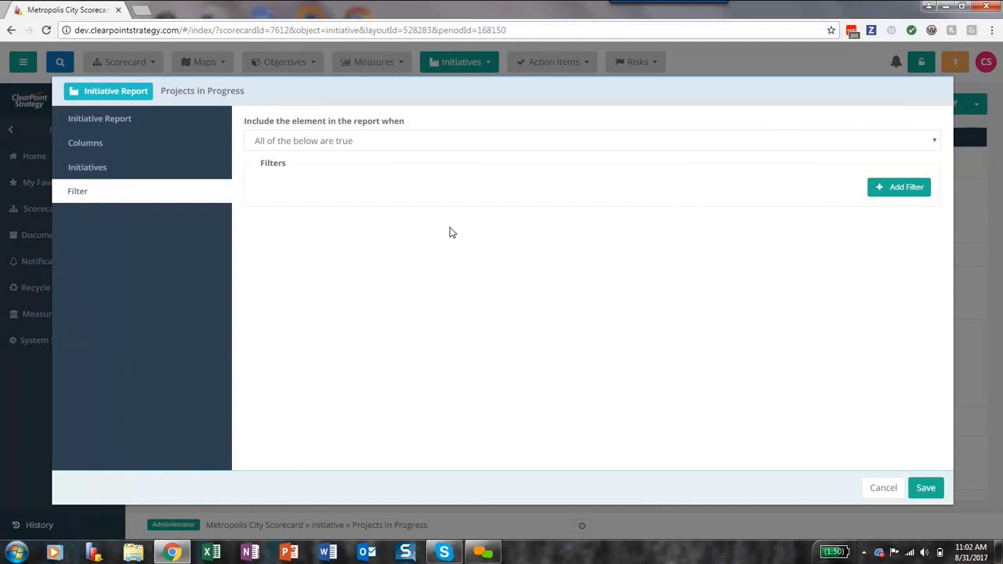
# Add a report filter on the initiative Start Date using the Date +/- N Days comparison.
pyautogui.click(876, 193)
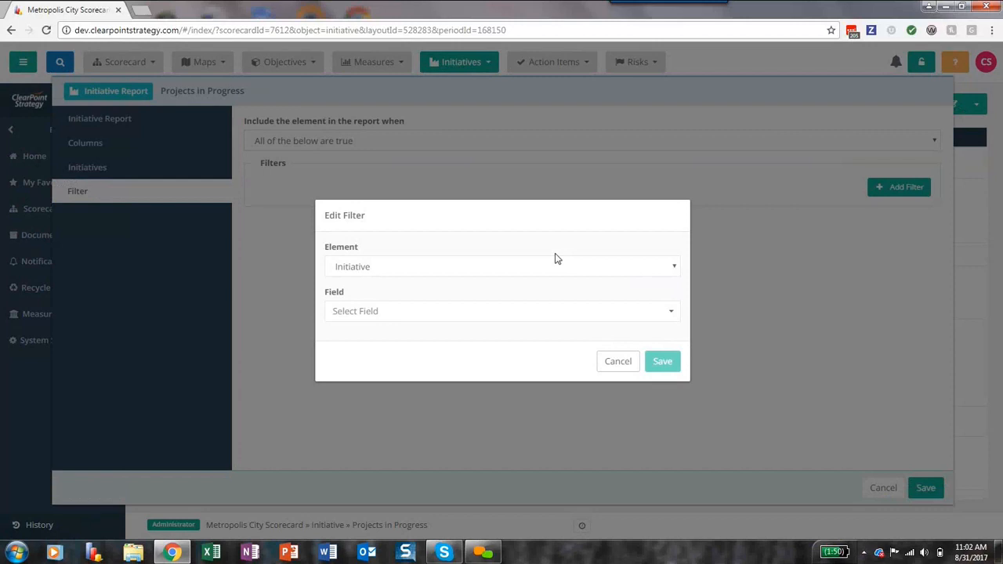
pyautogui.click(439, 311)
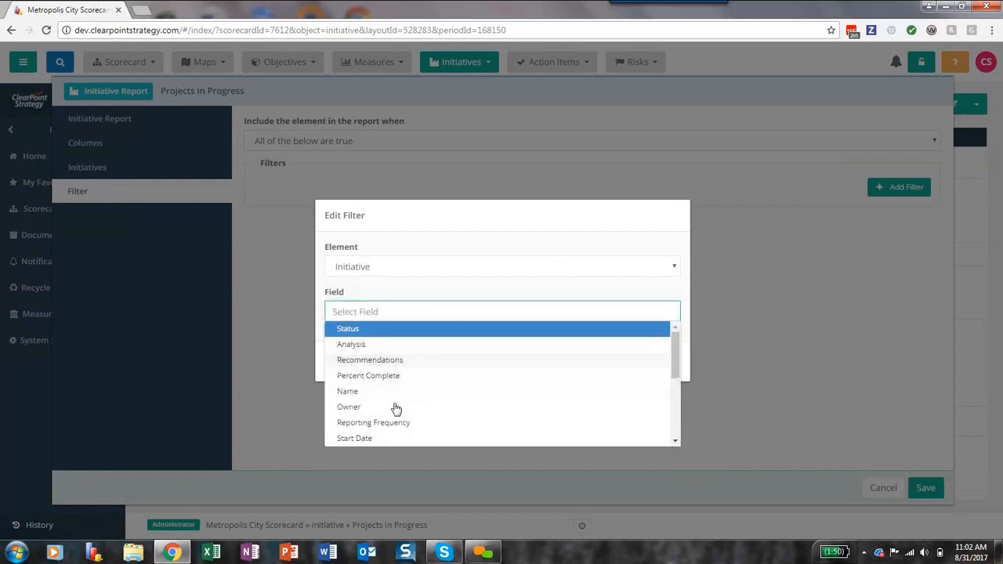
pyautogui.click(375, 441)
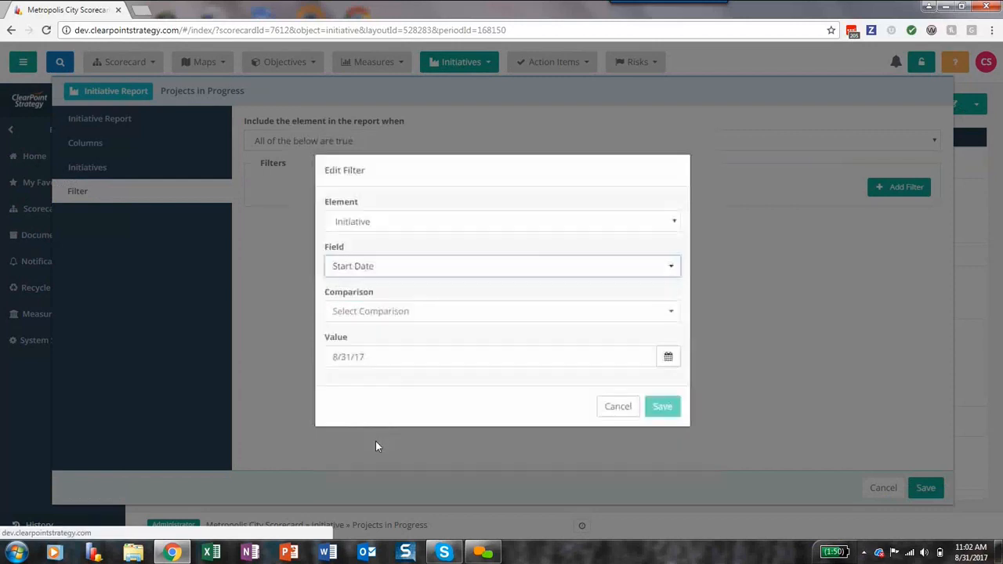
pyautogui.click(393, 314)
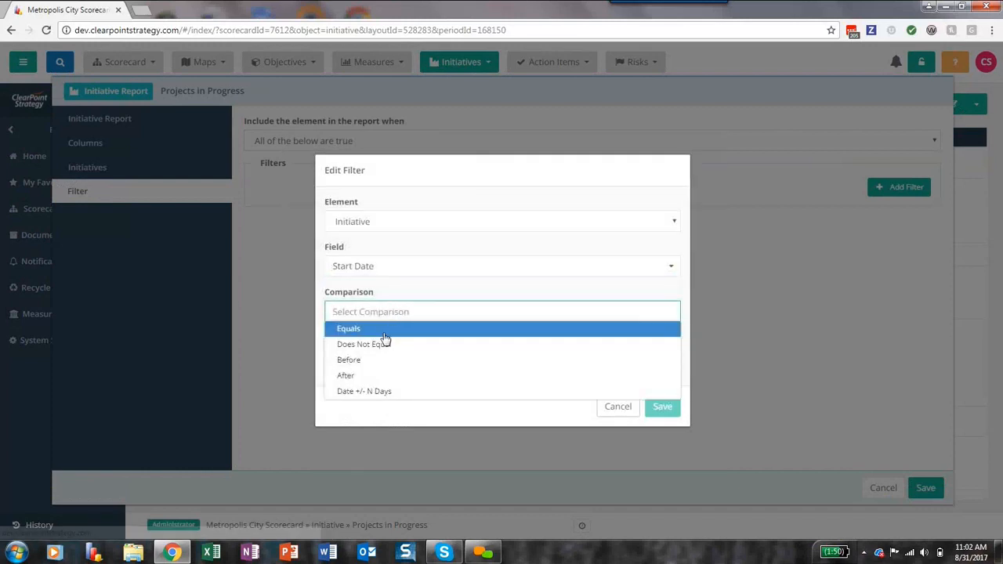
pyautogui.click(375, 395)
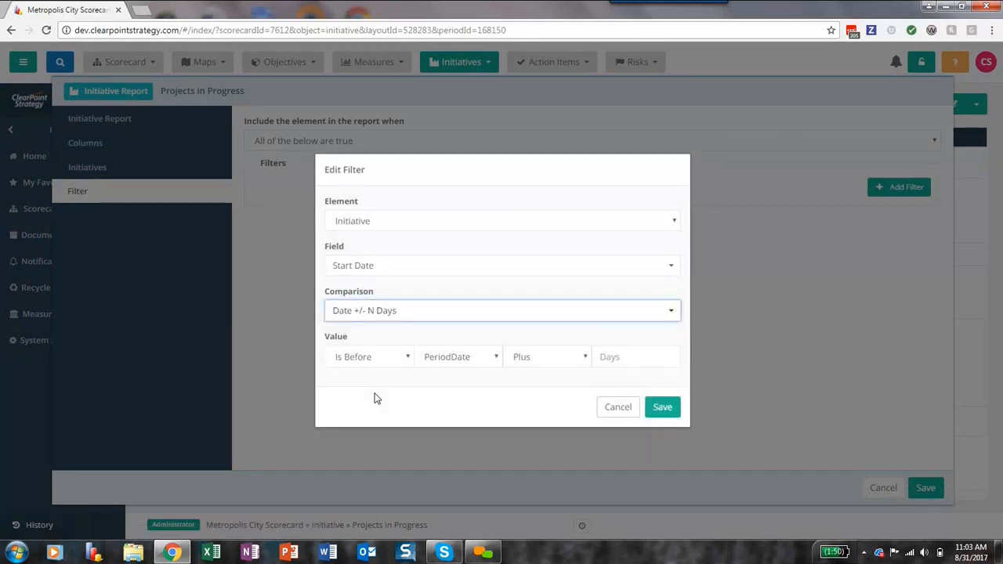
pyautogui.click(399, 397)
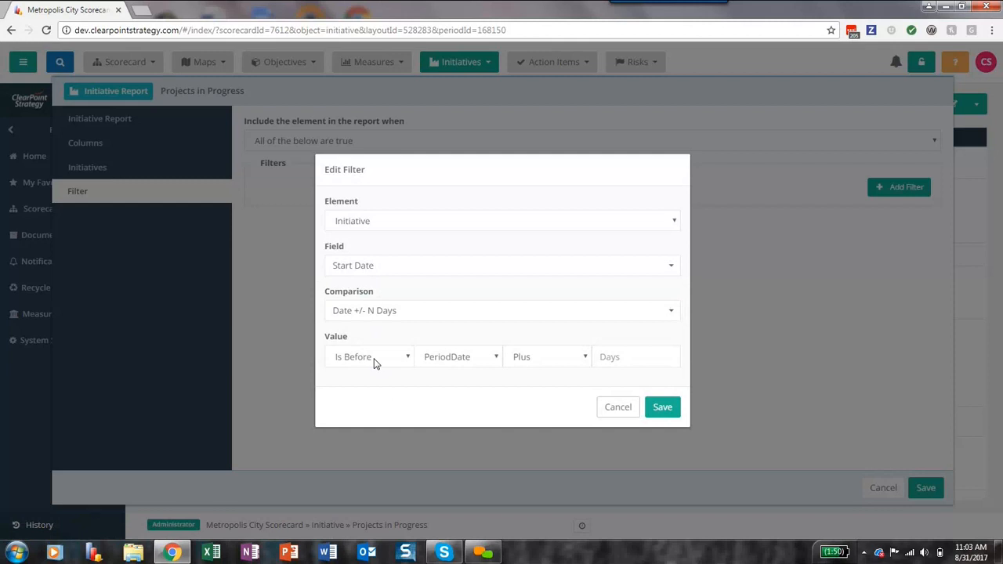
# Set the Start Date filter to before PeriodDate minus 1 day, then save the filter and the report.
pyautogui.click(472, 363)
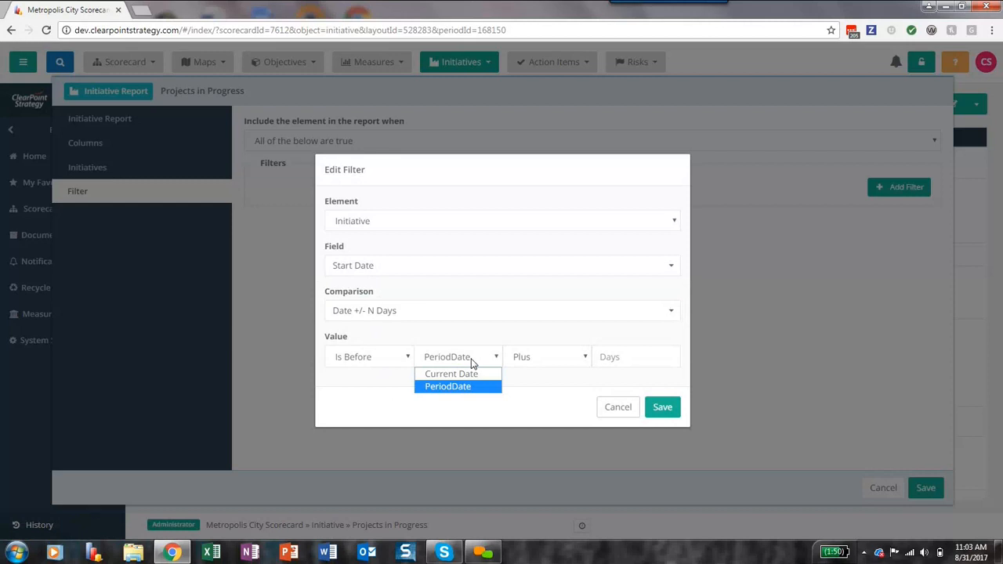
pyautogui.click(468, 387)
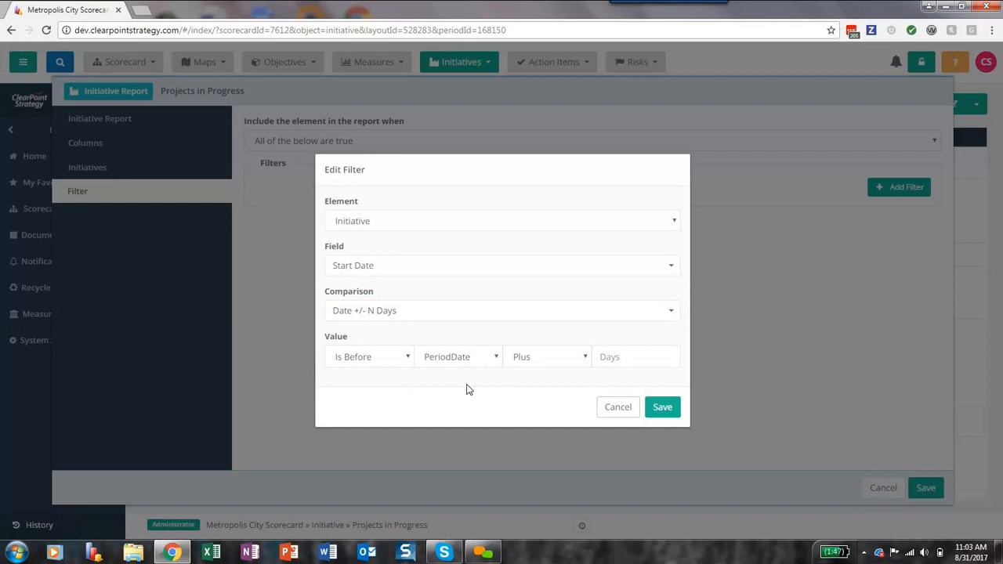
pyautogui.click(549, 362)
pyautogui.click(551, 385)
pyautogui.click(607, 357)
pyautogui.write('1')
pyautogui.click(569, 398)
pyautogui.click(672, 415)
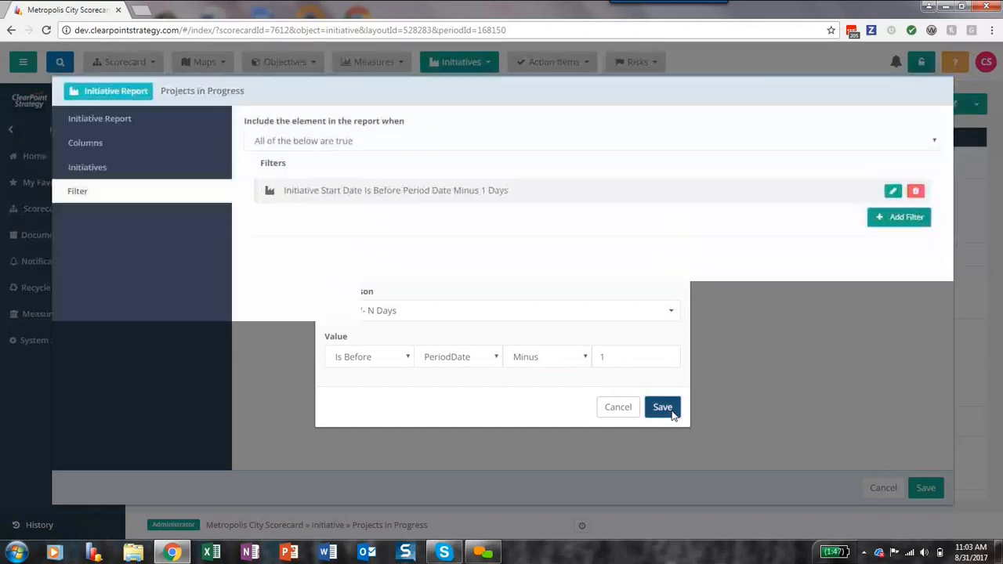
pyautogui.click(925, 489)
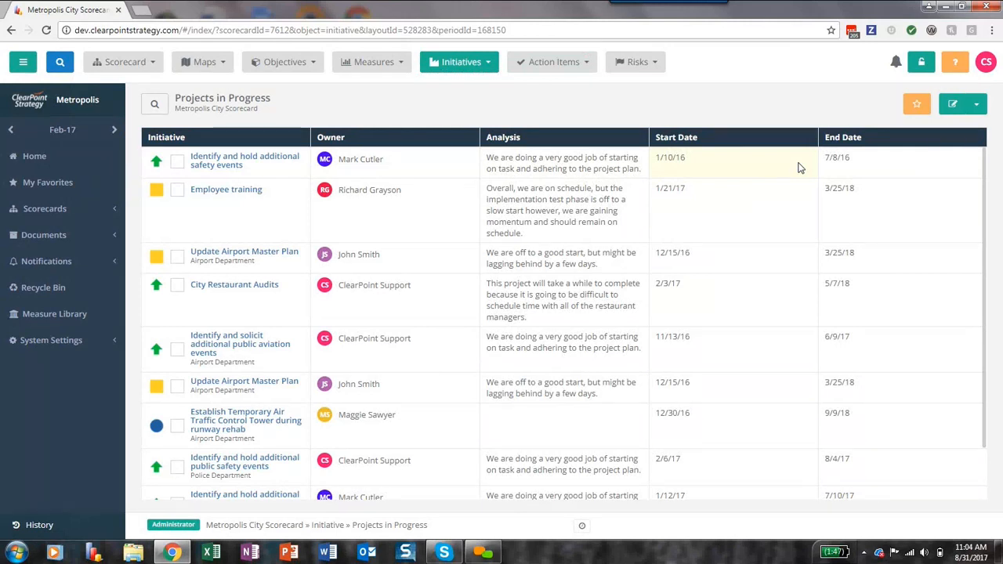
# Add a second filter to the Projects in Progress report on the initiative End Date, using the Date +/- N Days comparison.
pyautogui.click(960, 109)
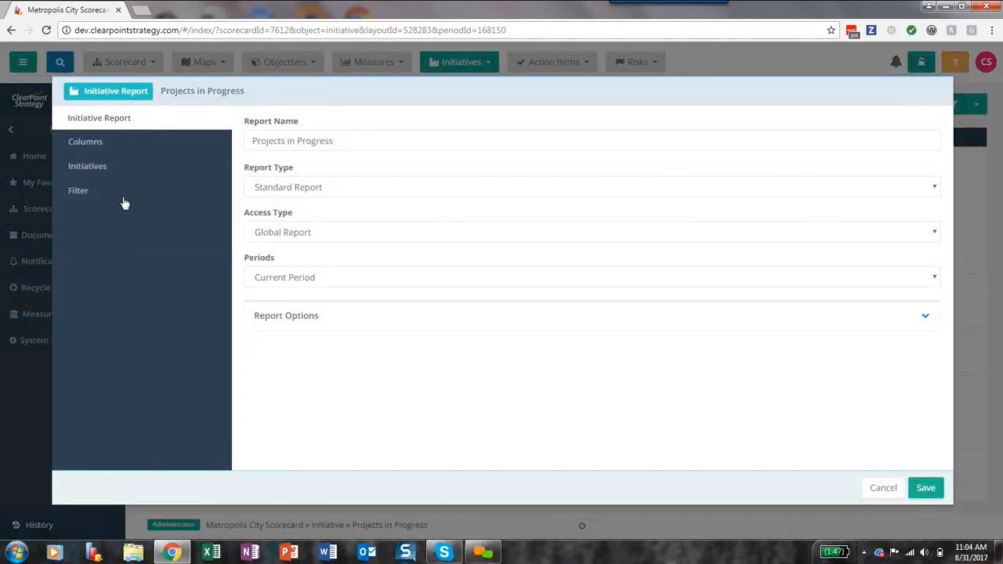
pyautogui.click(123, 201)
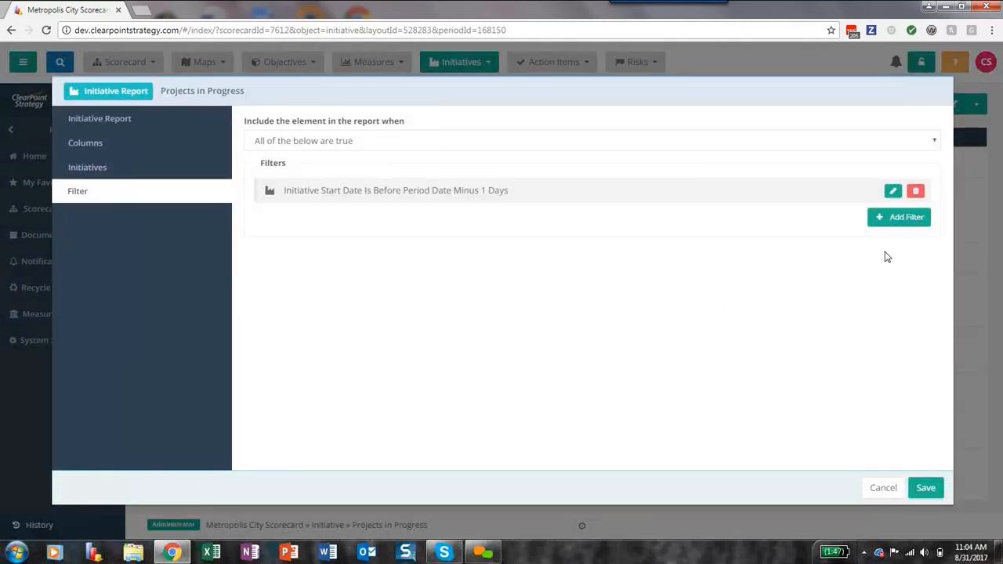
pyautogui.click(900, 221)
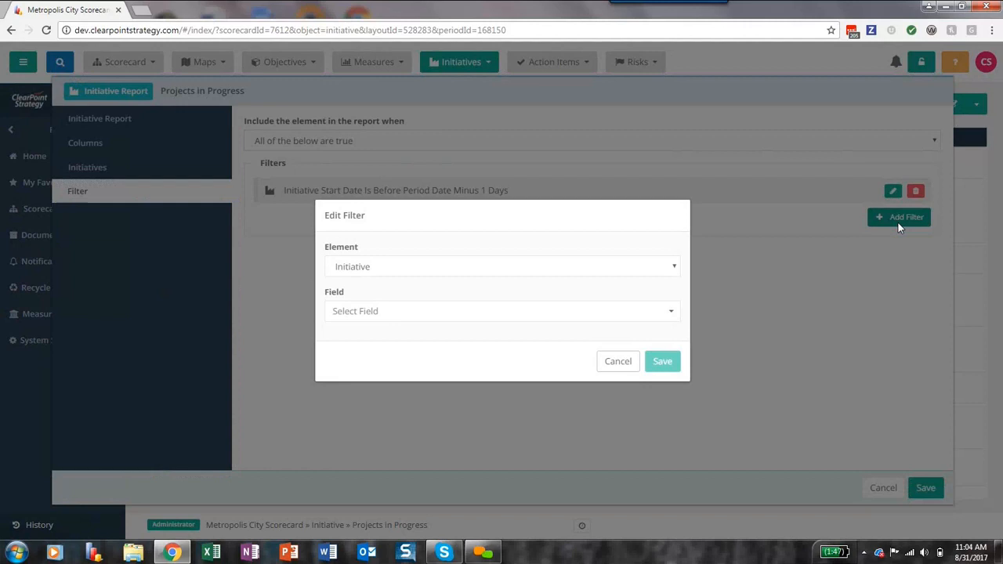
pyautogui.click(479, 316)
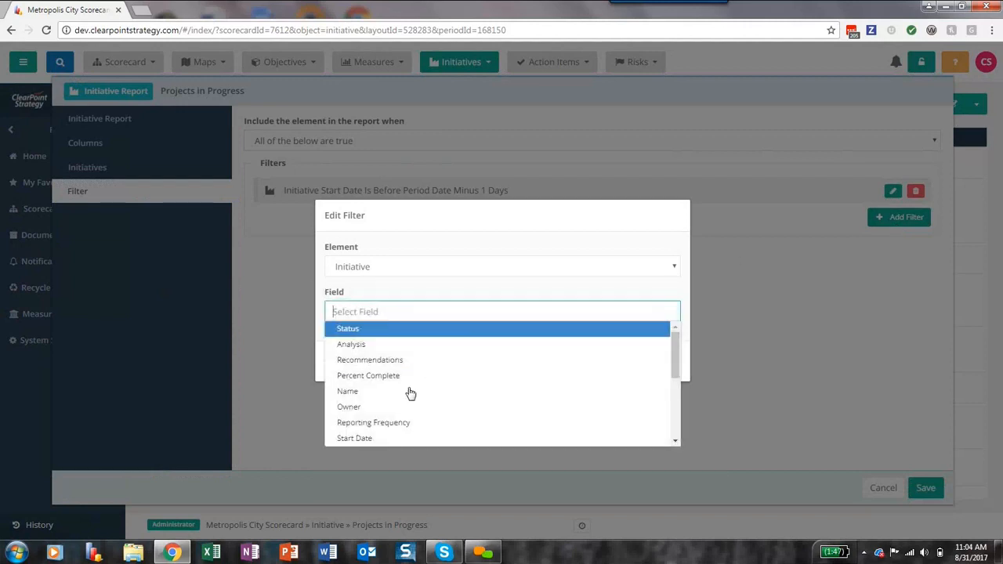
pyautogui.scroll(-2, 381, 423)
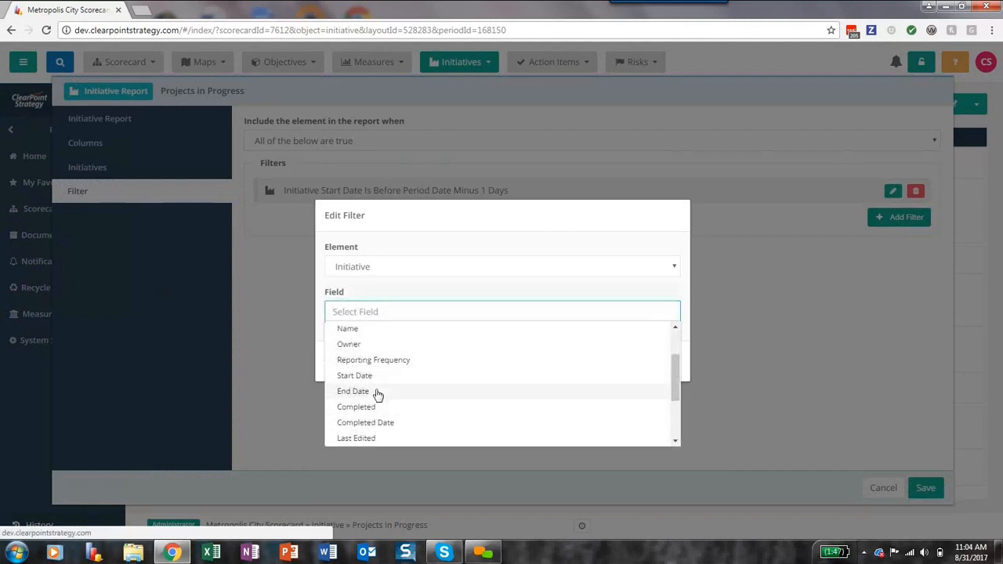
pyautogui.click(377, 392)
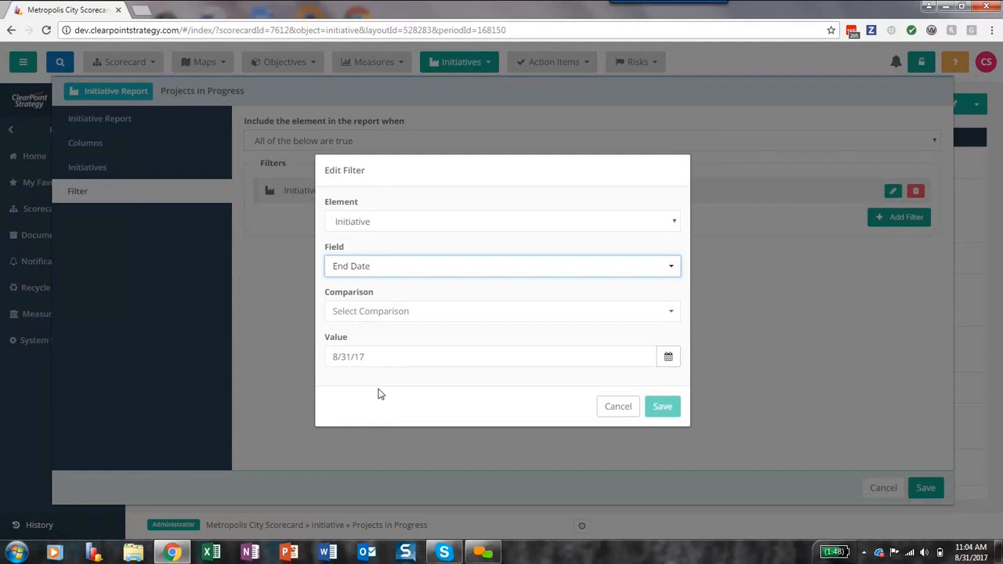
pyautogui.click(381, 314)
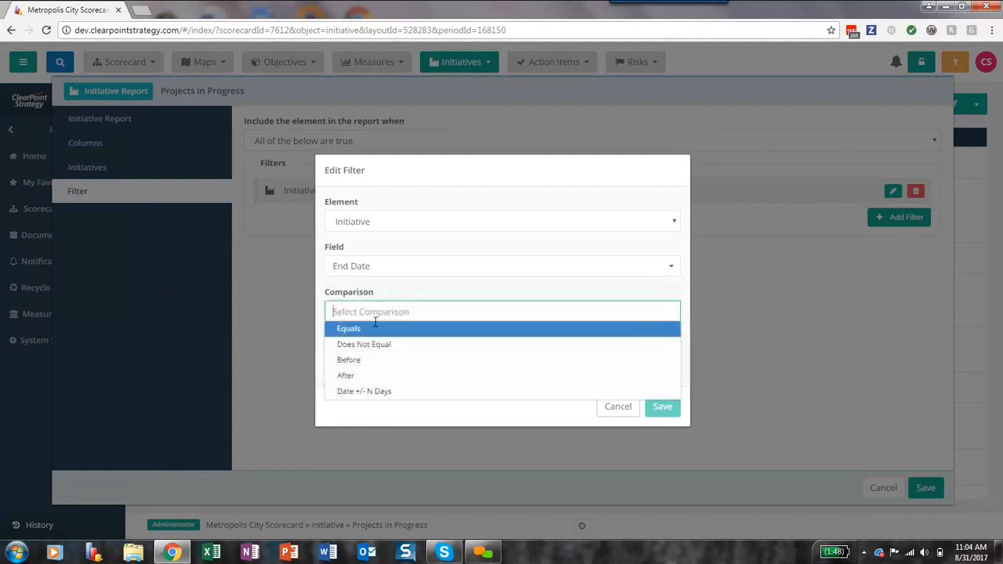
pyautogui.click(377, 392)
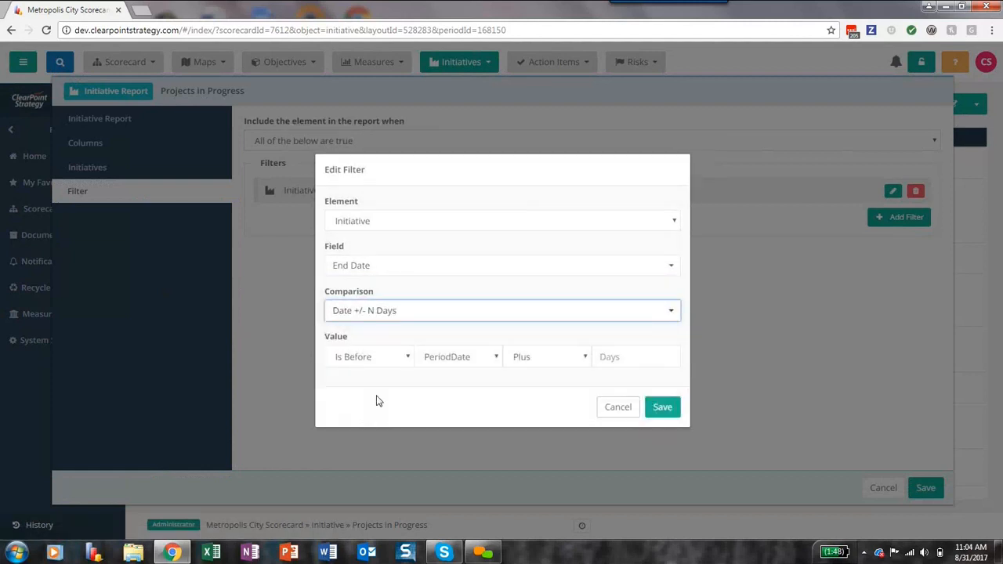
# Set the End Date filter to Is After Current Date Minus 1 day, and save the filter and the report.
pyautogui.click(366, 365)
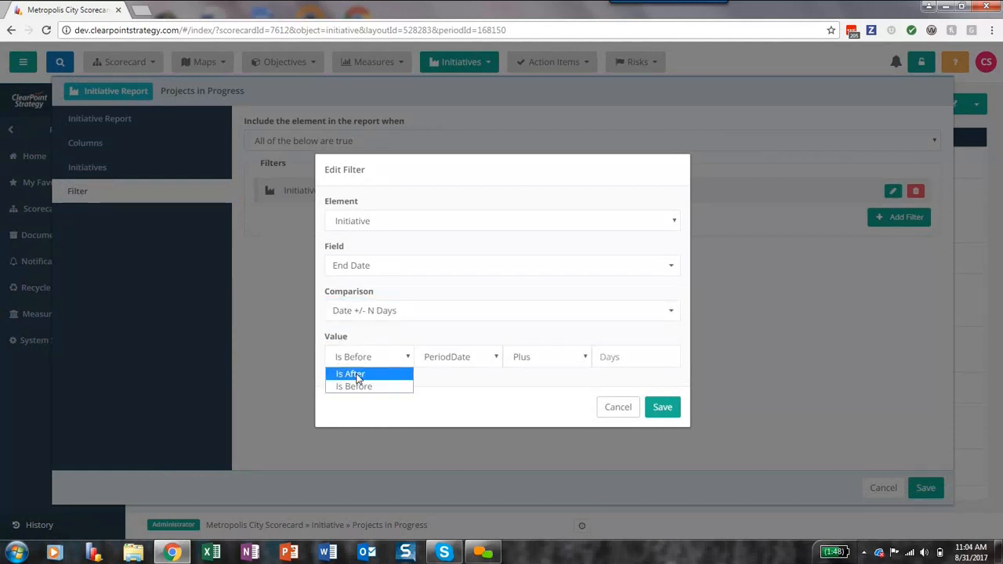
pyautogui.click(357, 375)
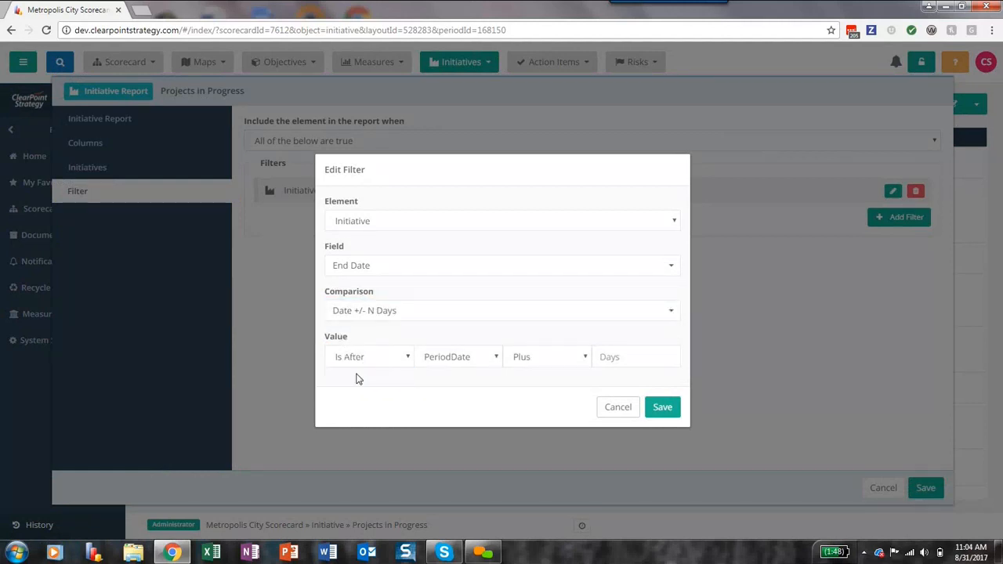
pyautogui.click(485, 360)
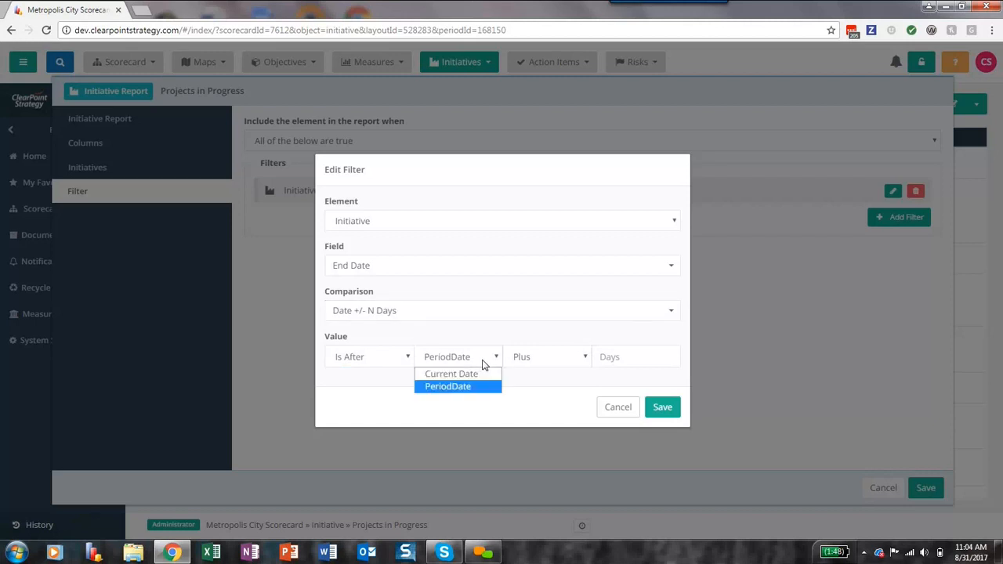
pyautogui.click(483, 374)
pyautogui.click(561, 364)
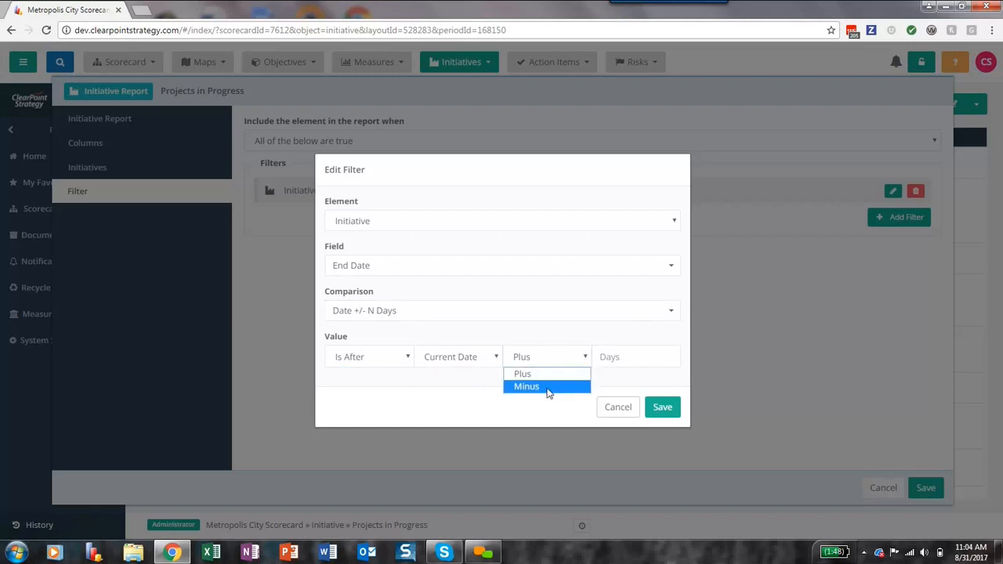
pyautogui.click(547, 390)
pyautogui.click(634, 360)
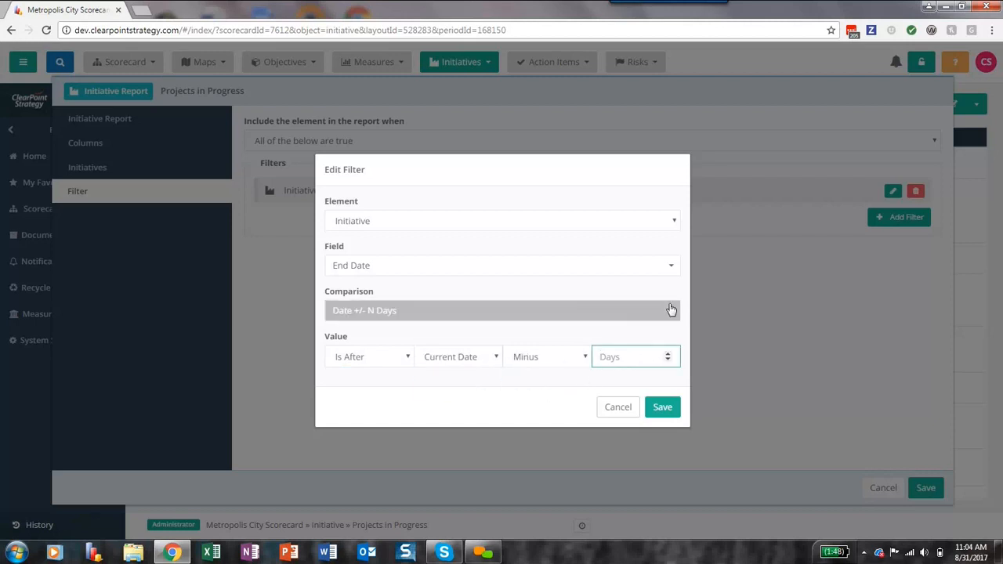
pyautogui.write('1')
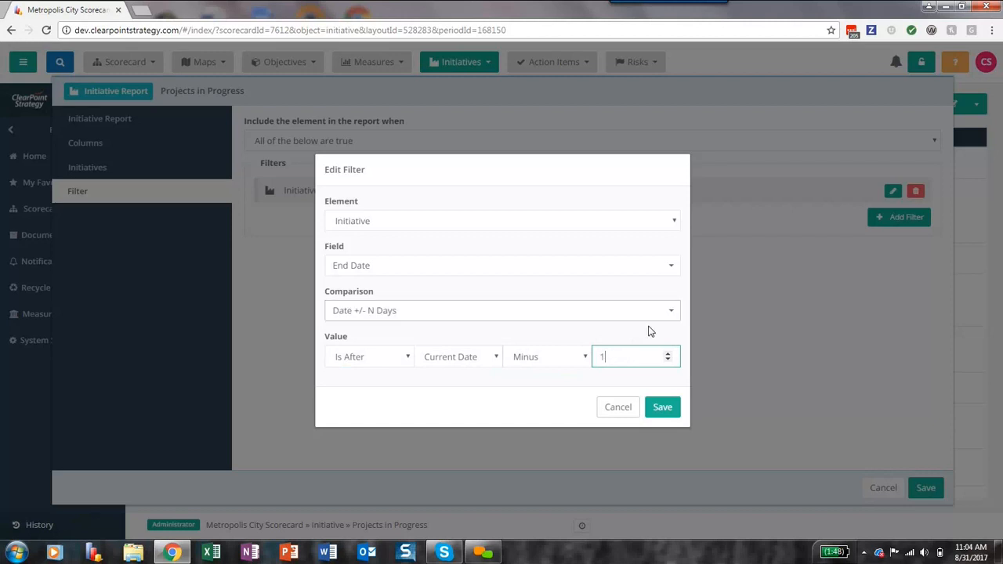
pyautogui.click(510, 402)
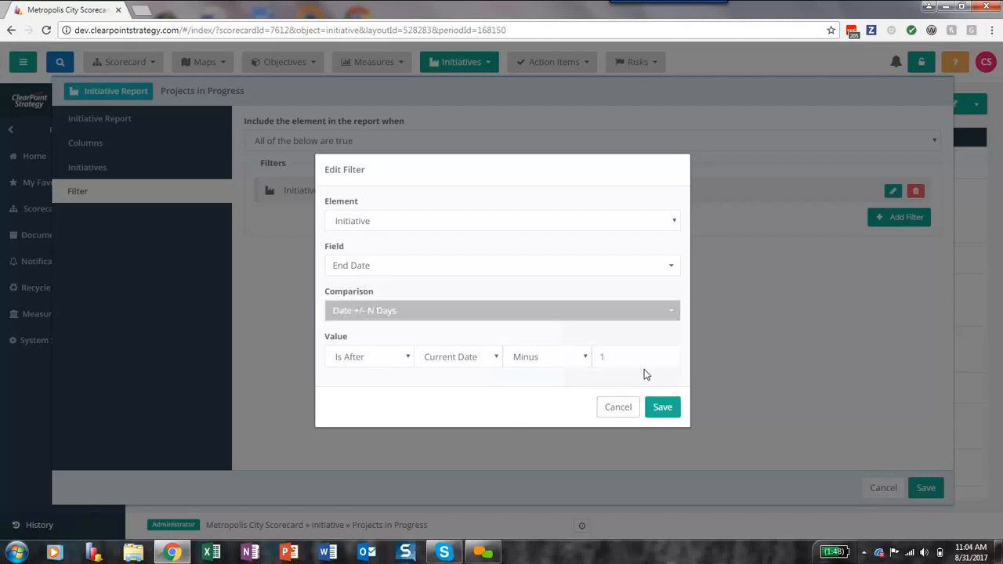
pyautogui.click(657, 408)
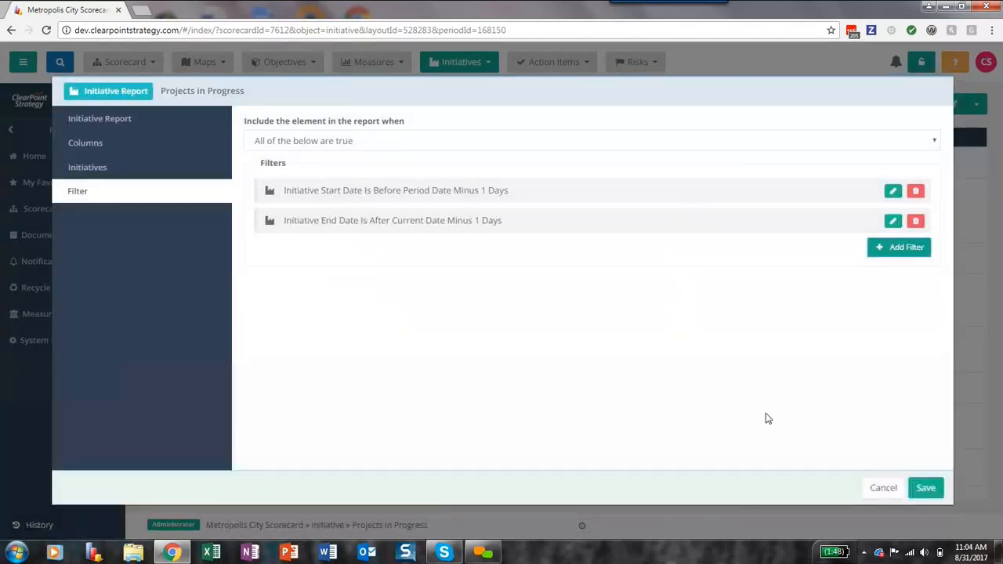
pyautogui.click(926, 494)
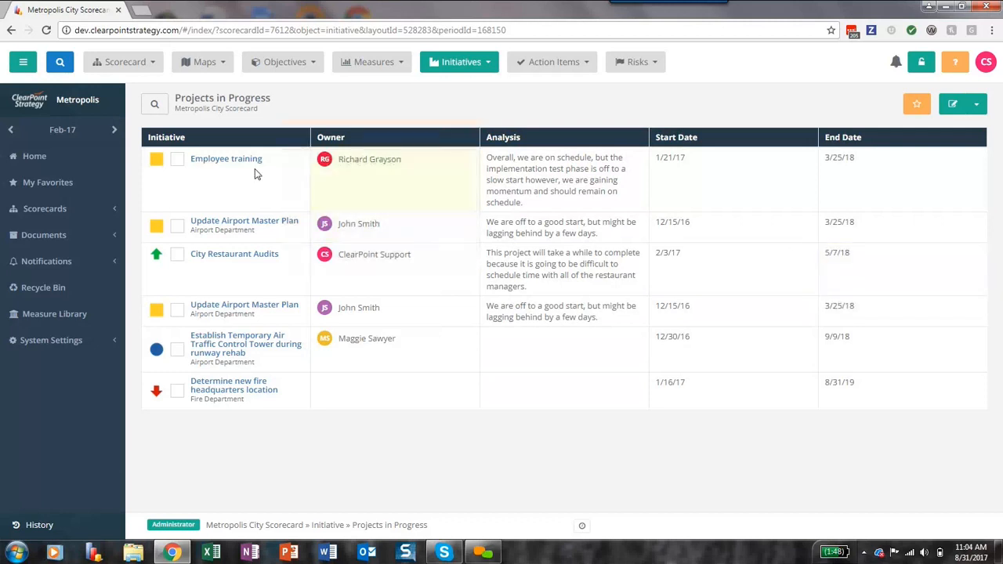
# Check the filtered report for the Mar-17 period and return to Feb-17.
pyautogui.click(114, 131)
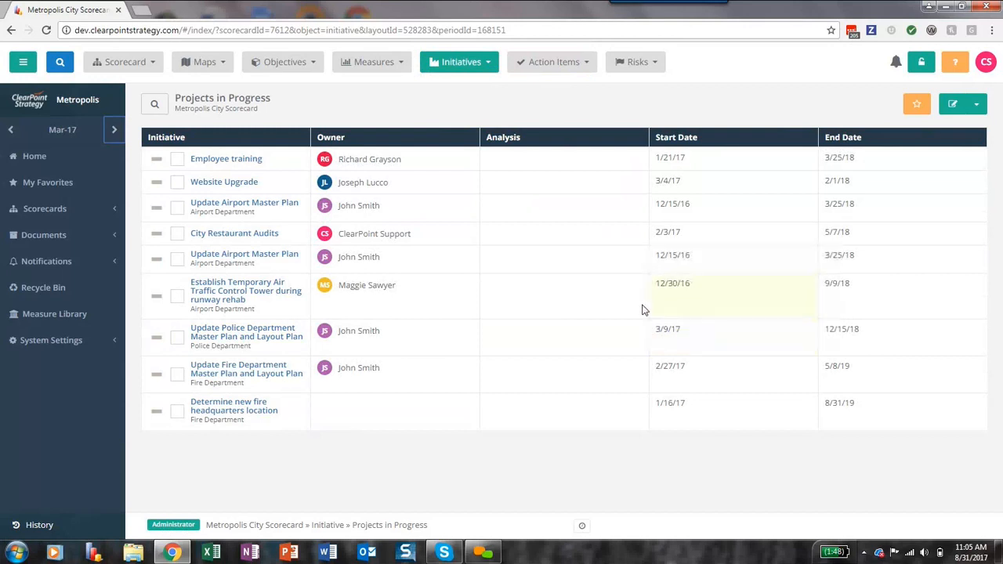
pyautogui.click(12, 133)
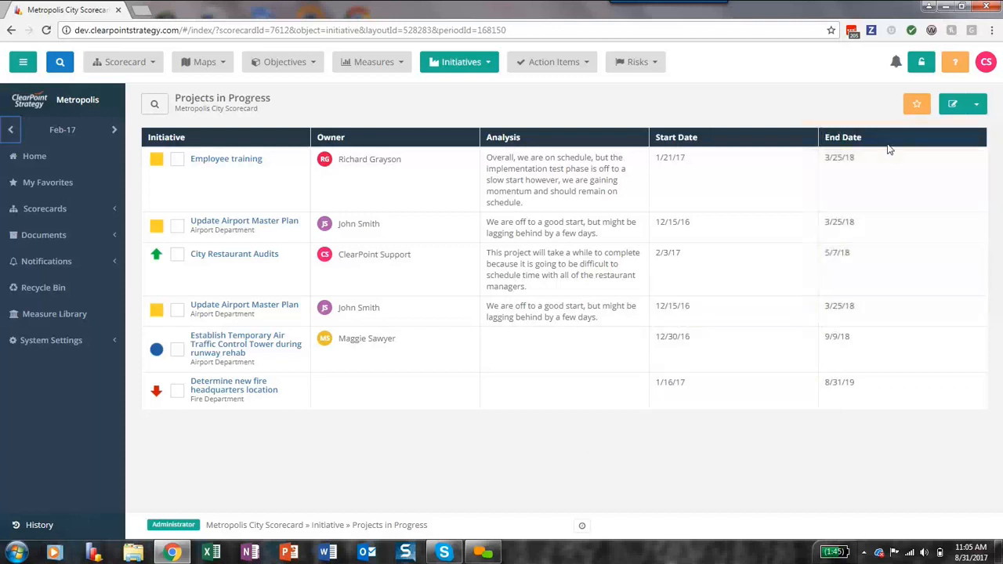
# Delete both the Start Date and End Date filters from the Projects in Progress report.
pyautogui.click(956, 105)
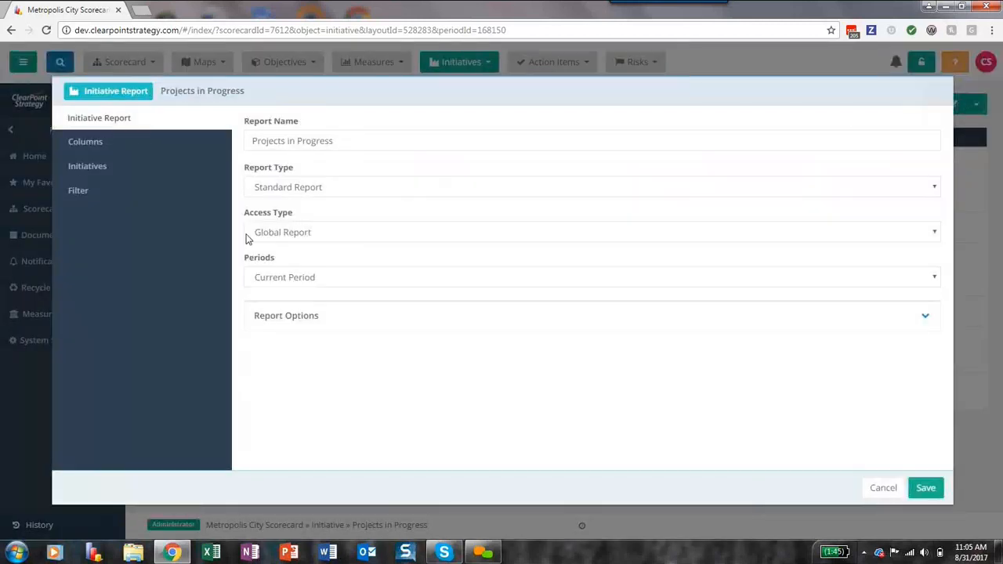
pyautogui.click(131, 196)
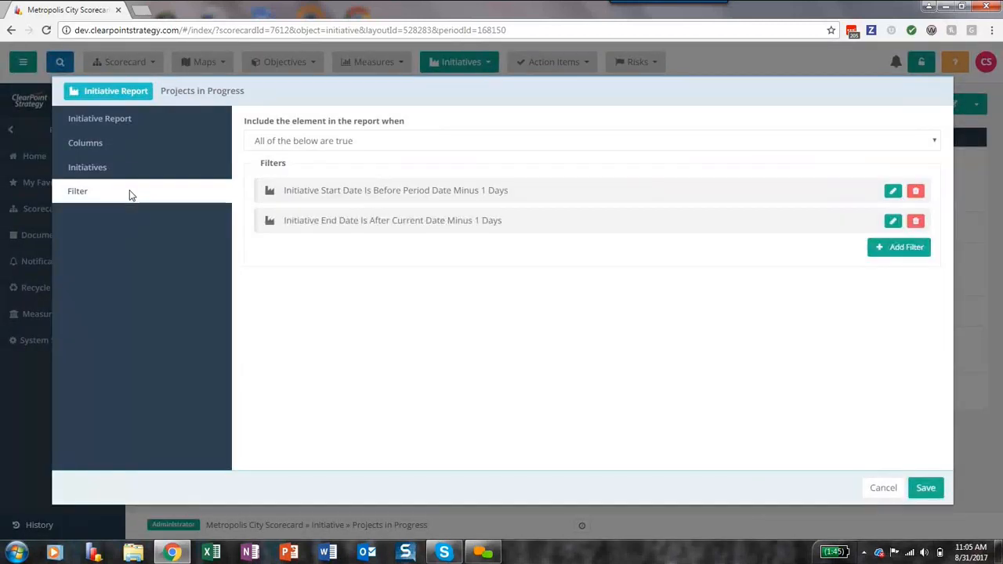
pyautogui.click(916, 192)
pyautogui.click(667, 323)
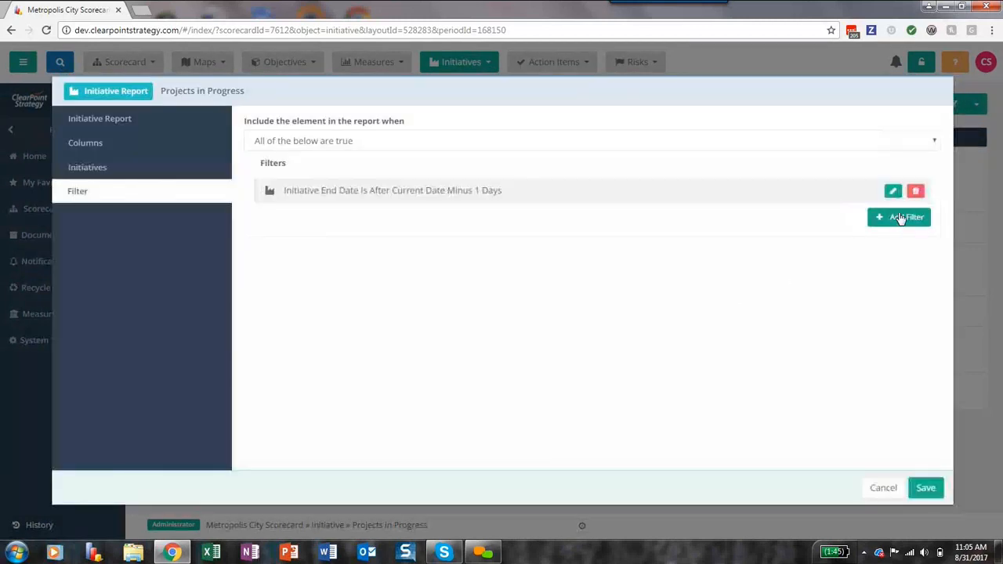
pyautogui.click(915, 193)
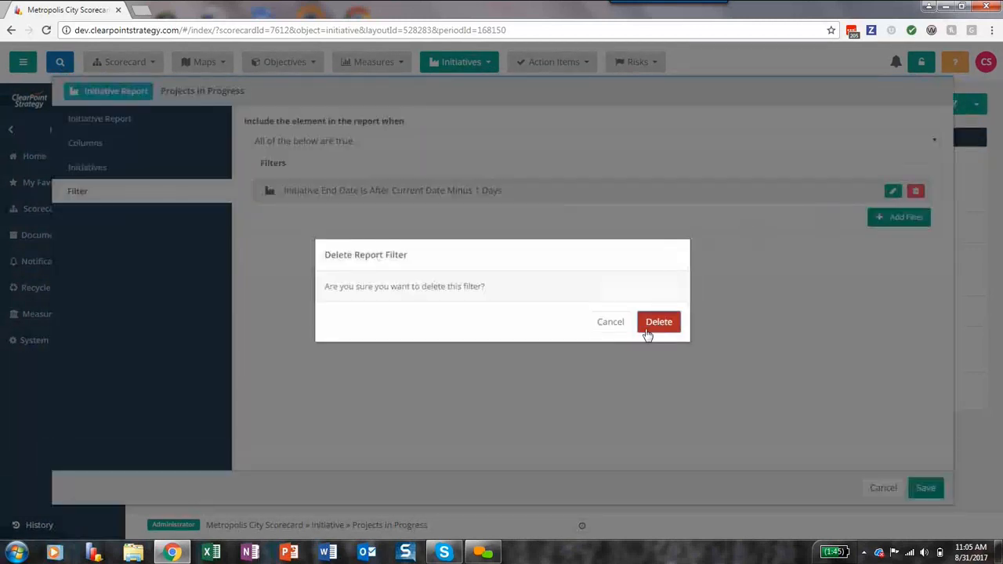
pyautogui.click(663, 324)
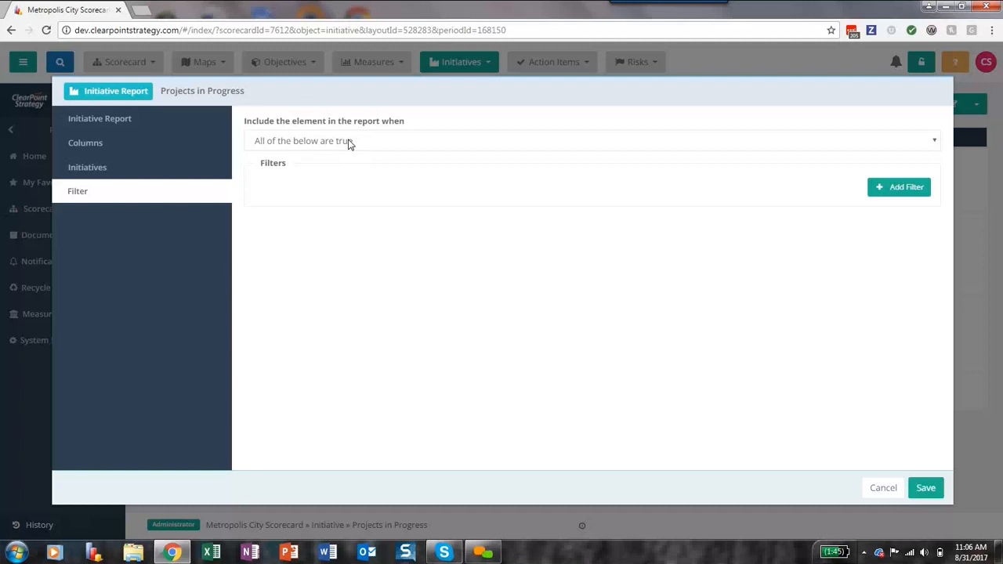
# Include elements when any of the conditions are true, and add an initiative filter where Owner Equals one selected user.
pyautogui.click(349, 141)
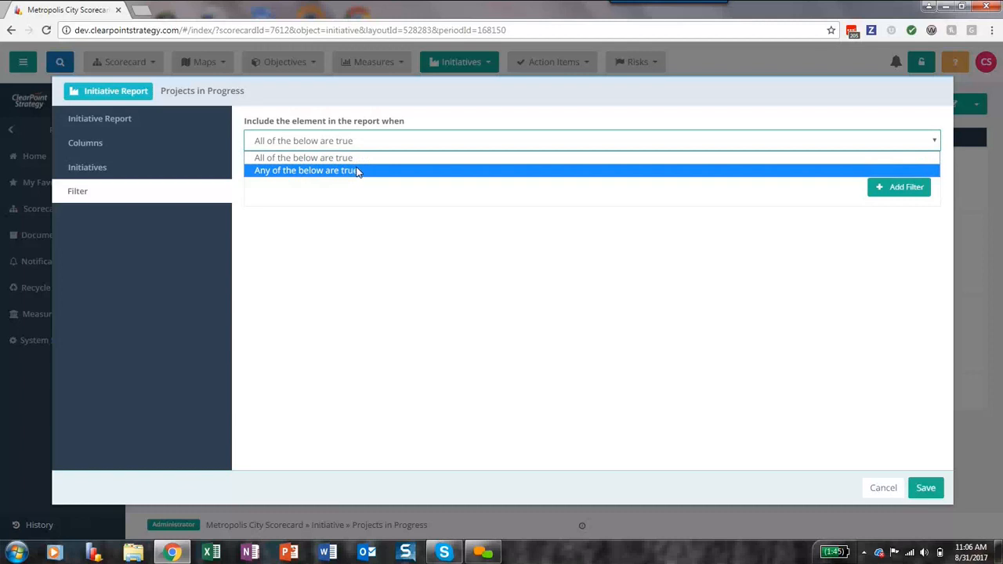
pyautogui.click(357, 171)
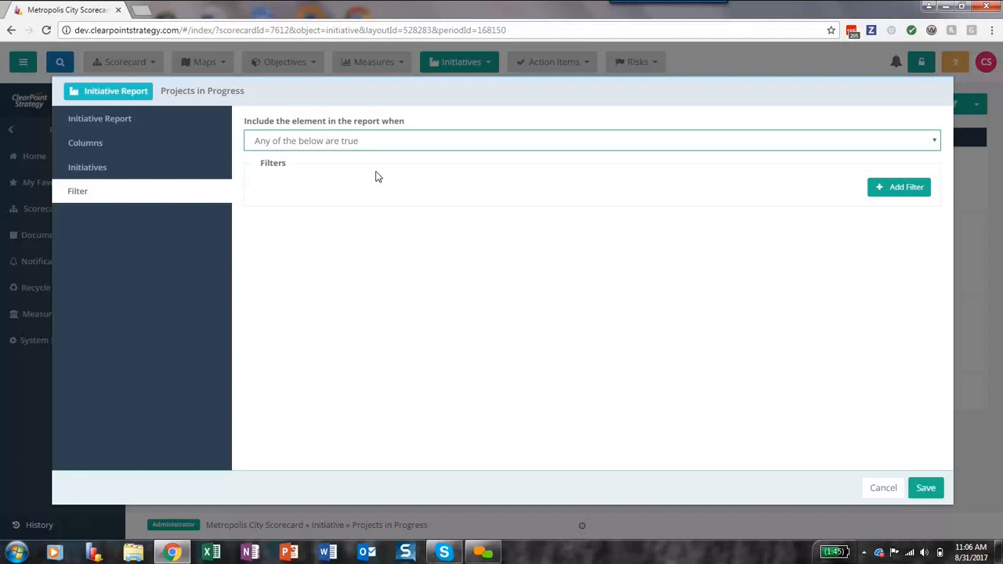
pyautogui.click(885, 189)
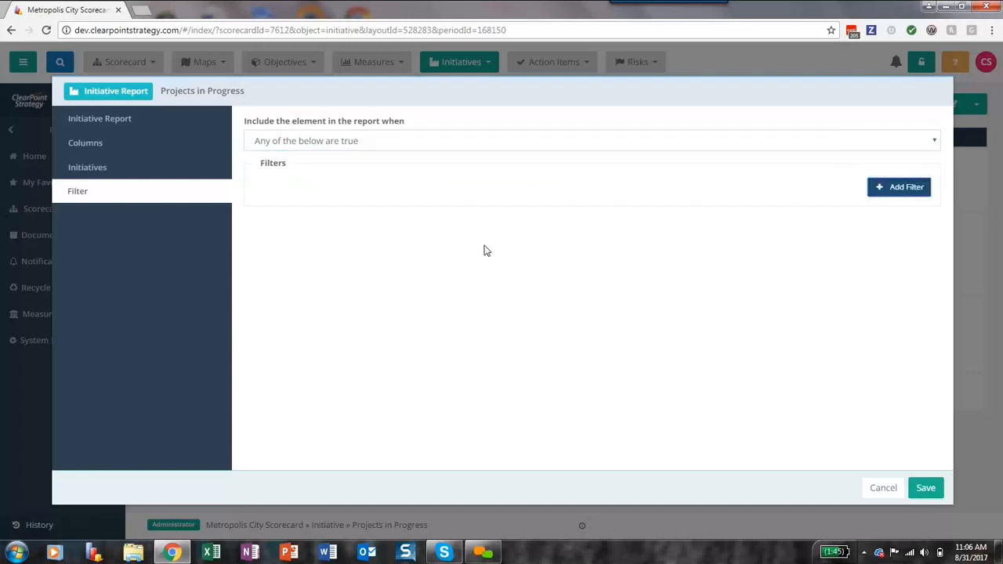
pyautogui.click(380, 314)
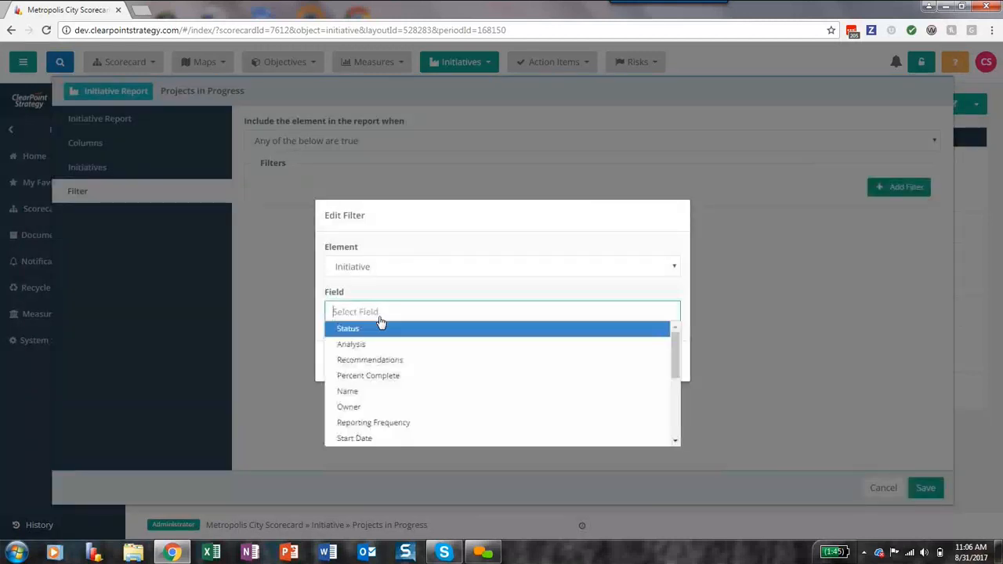
pyautogui.click(367, 408)
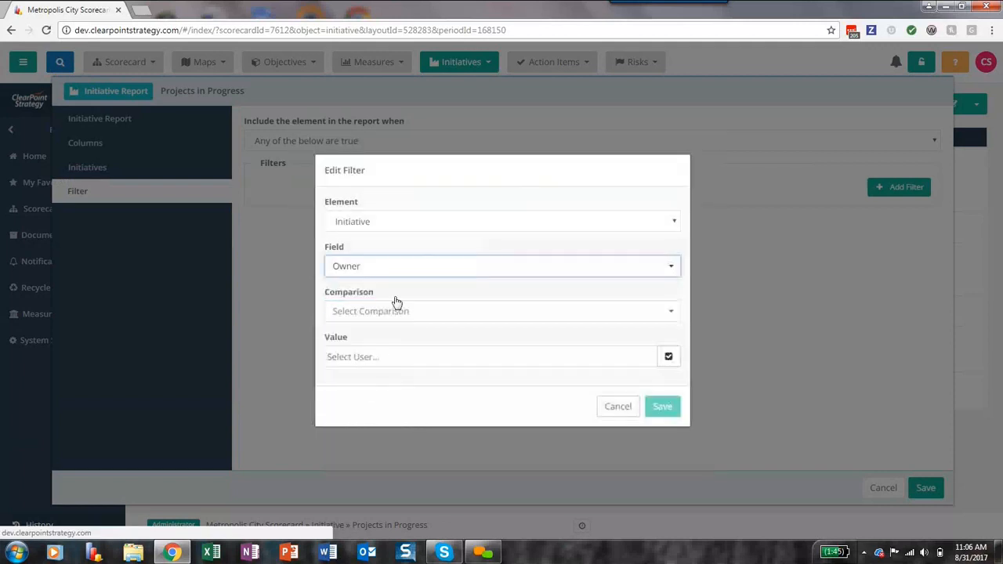
pyautogui.click(408, 313)
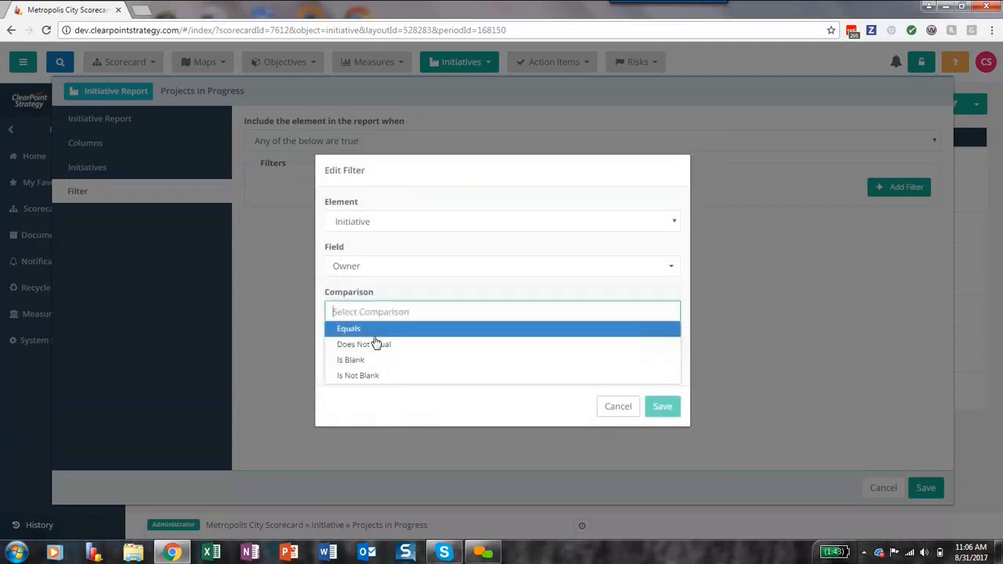
pyautogui.click(374, 330)
pyautogui.click(376, 358)
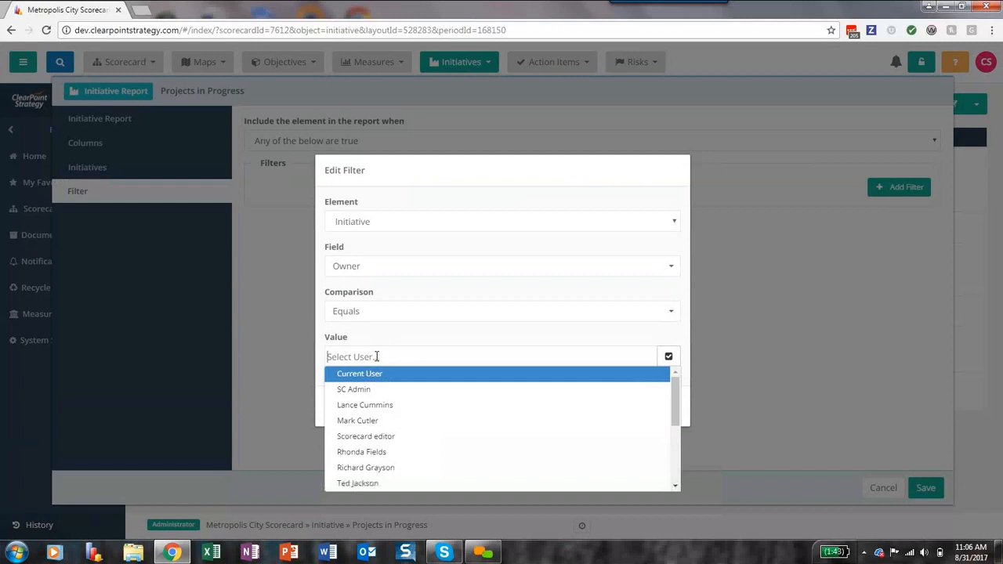
pyautogui.click(359, 453)
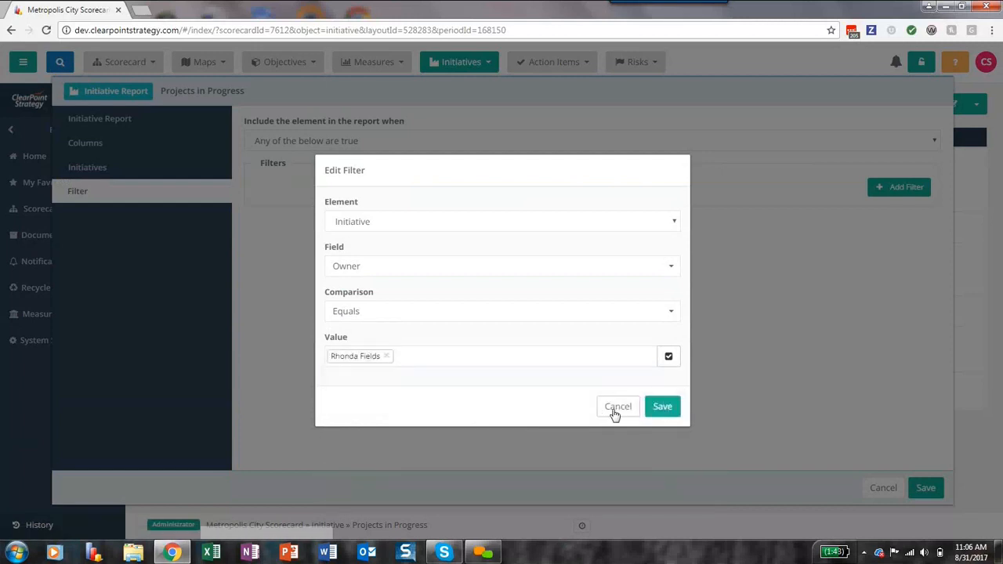
pyautogui.click(656, 407)
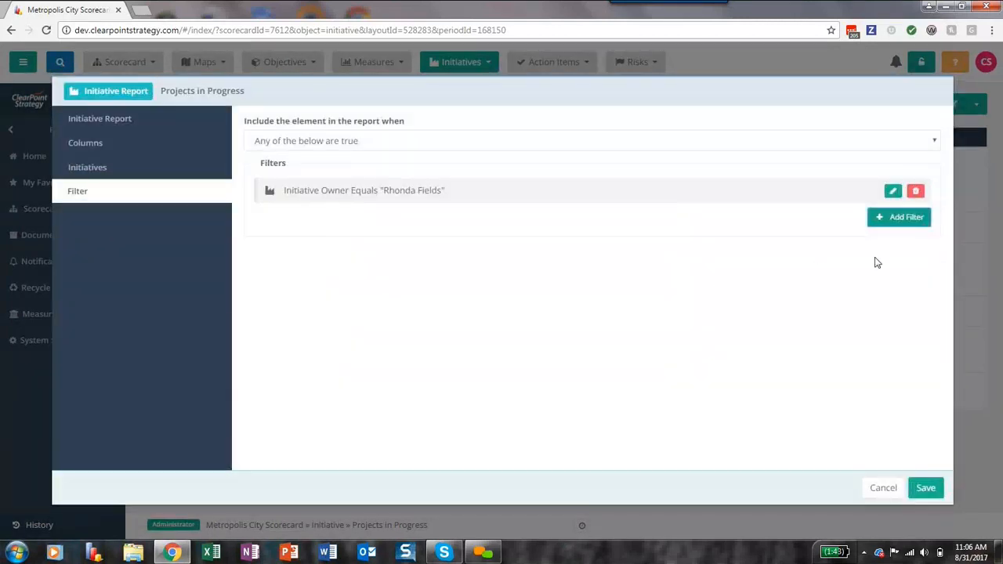
# Add a second initiative filter where Owner Equals another selected user, and save the Projects in Progress report.
pyautogui.click(889, 222)
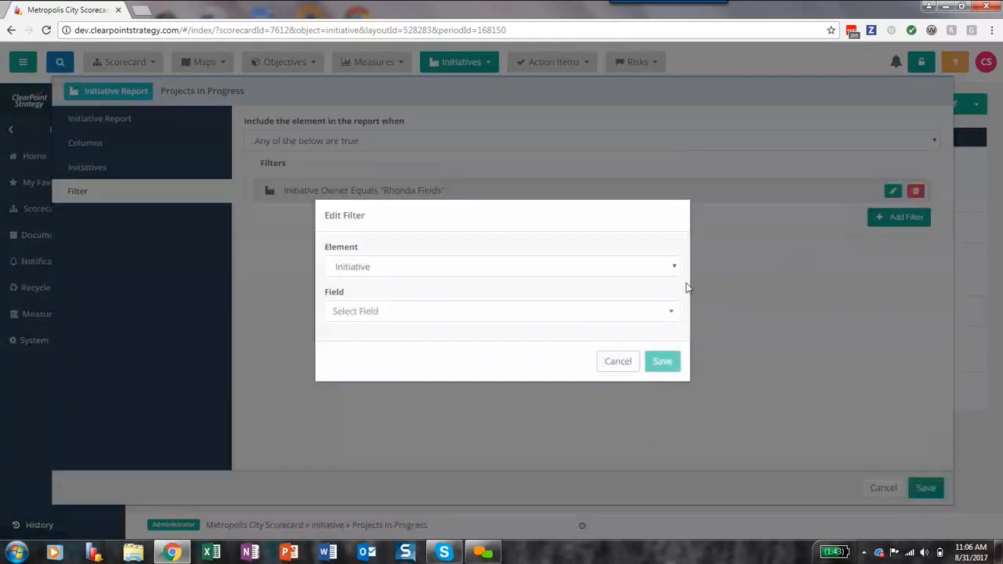
pyautogui.click(460, 307)
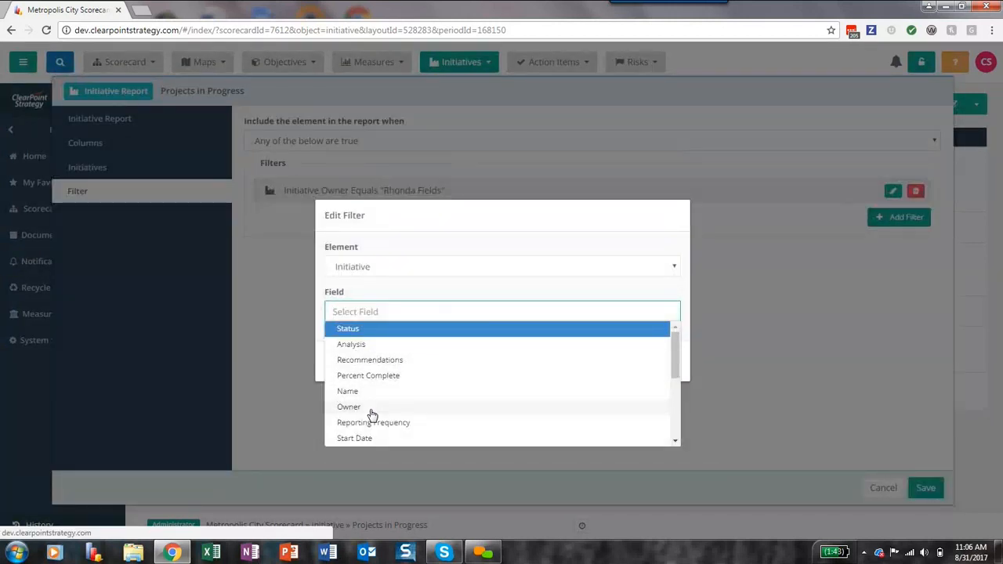
pyautogui.click(373, 407)
pyautogui.click(406, 323)
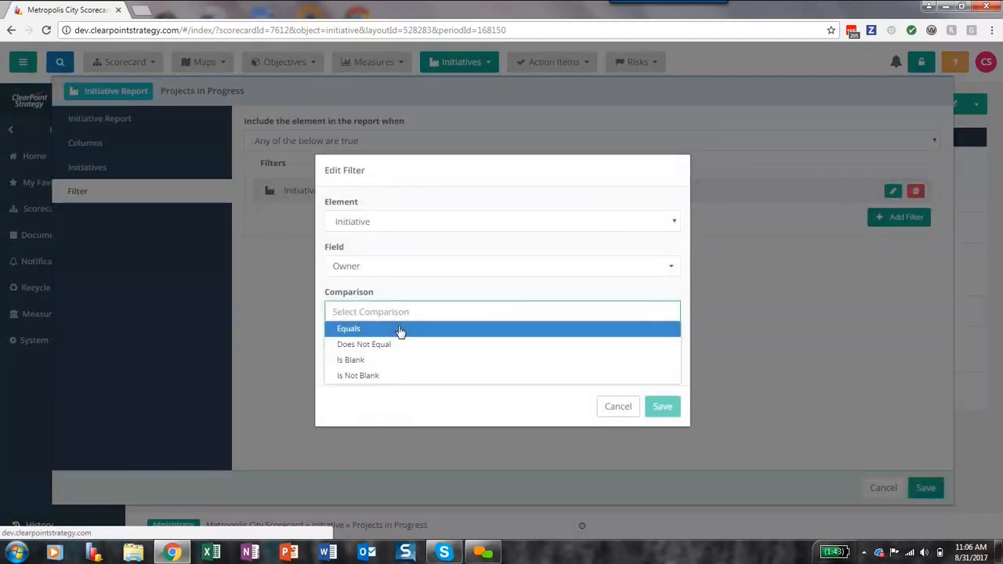
pyautogui.click(399, 330)
pyautogui.click(392, 357)
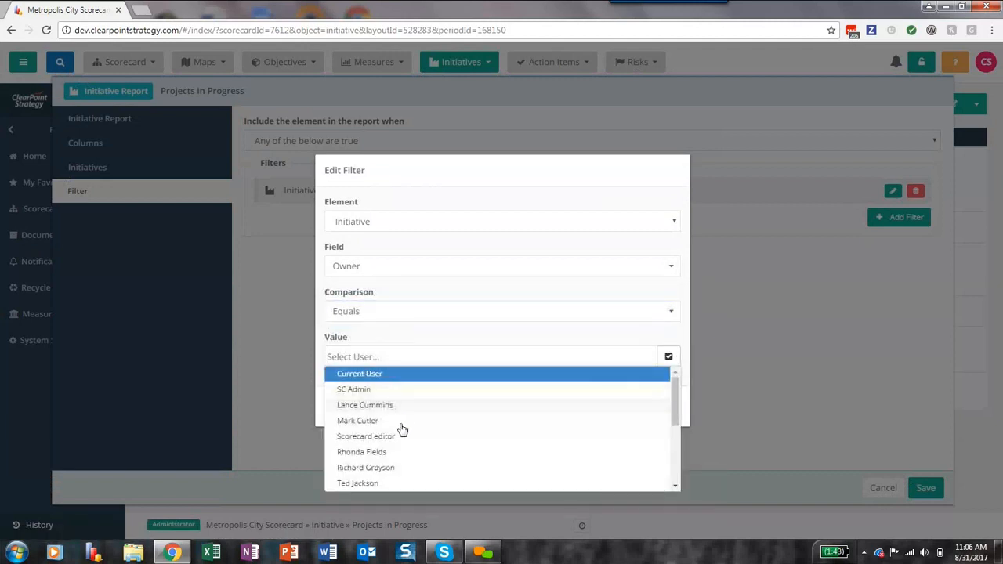
pyautogui.scroll(-1, 403, 438)
pyautogui.scroll(-1, 398, 455)
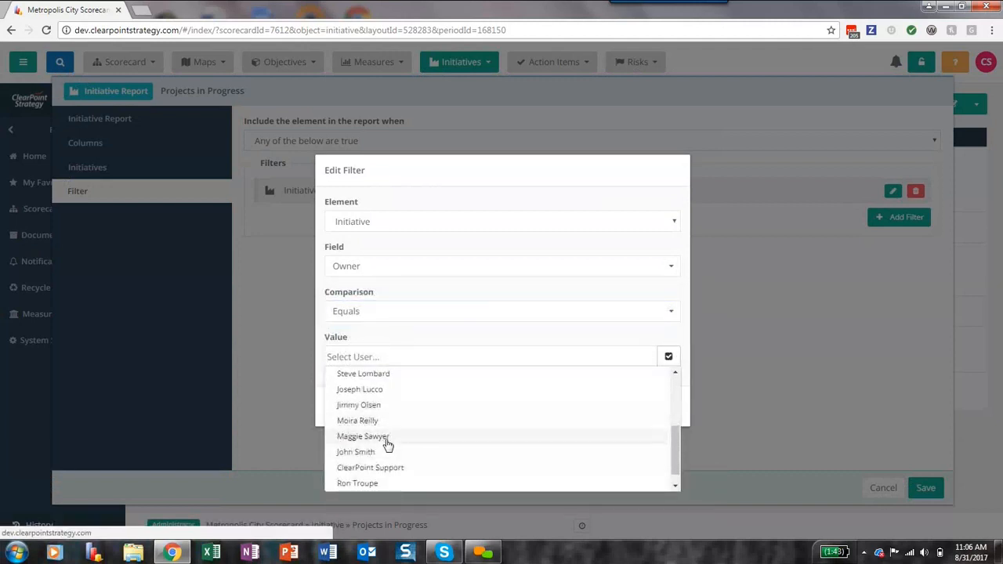
pyautogui.click(387, 436)
pyautogui.click(662, 407)
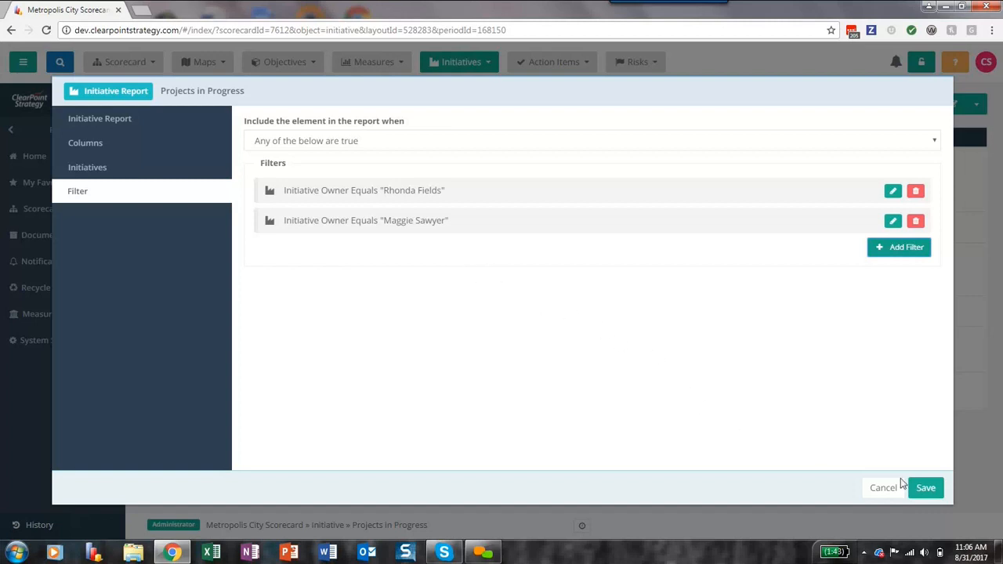
pyautogui.click(925, 488)
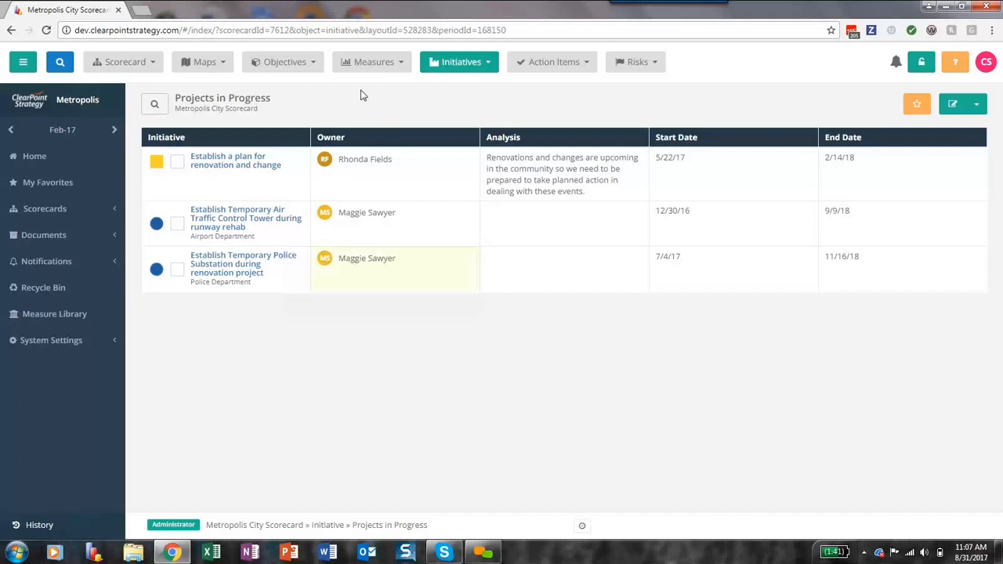
# Open the Revenue measure and start editing its Revenue chart.
pyautogui.click(363, 66)
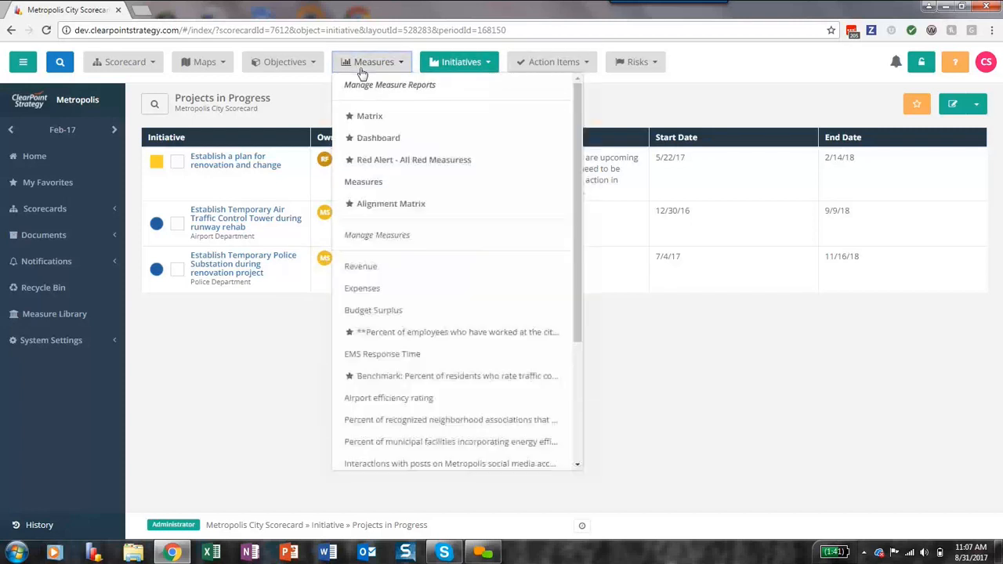
pyautogui.click(378, 269)
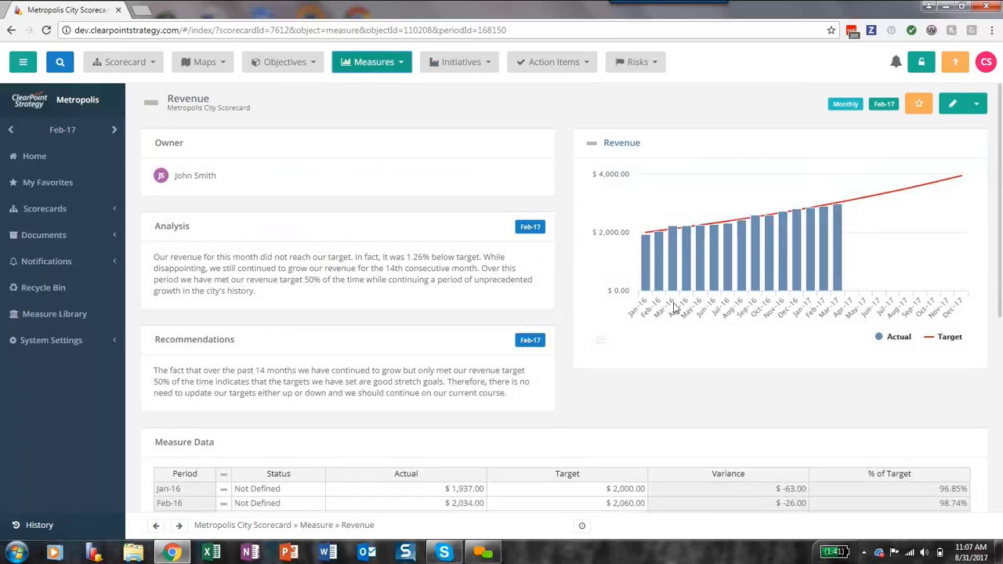
pyautogui.click(663, 151)
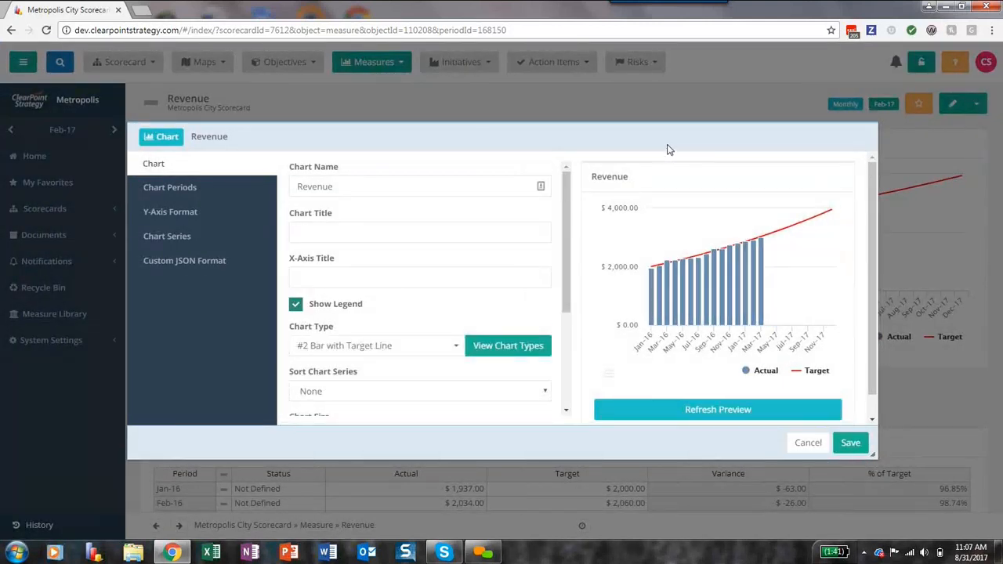
# Browse the available chart types and change the Revenue chart to #5 Stacked Bar with Target Line.
pyautogui.click(502, 356)
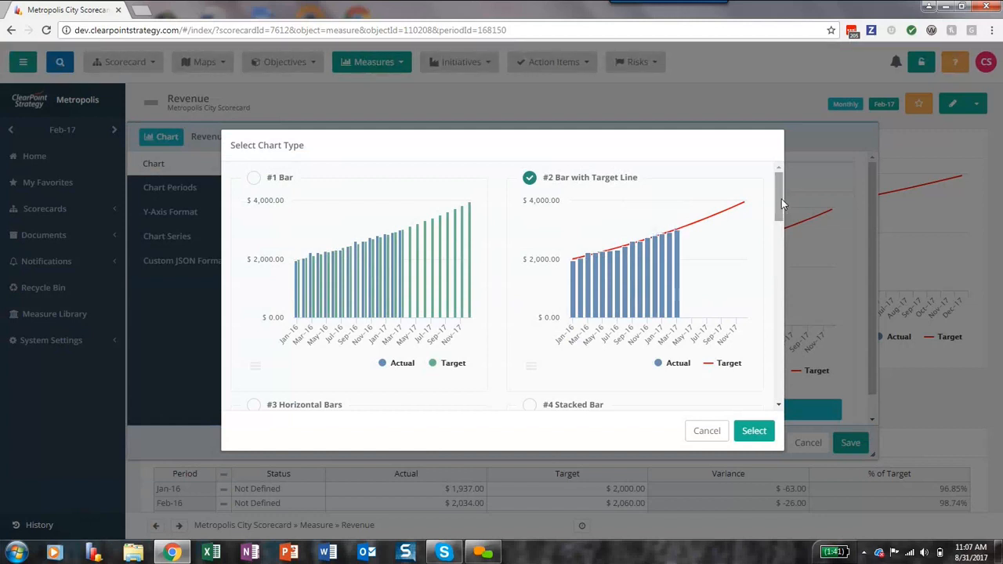
pyautogui.moveTo(781, 201); pyautogui.dragTo(775, 253)
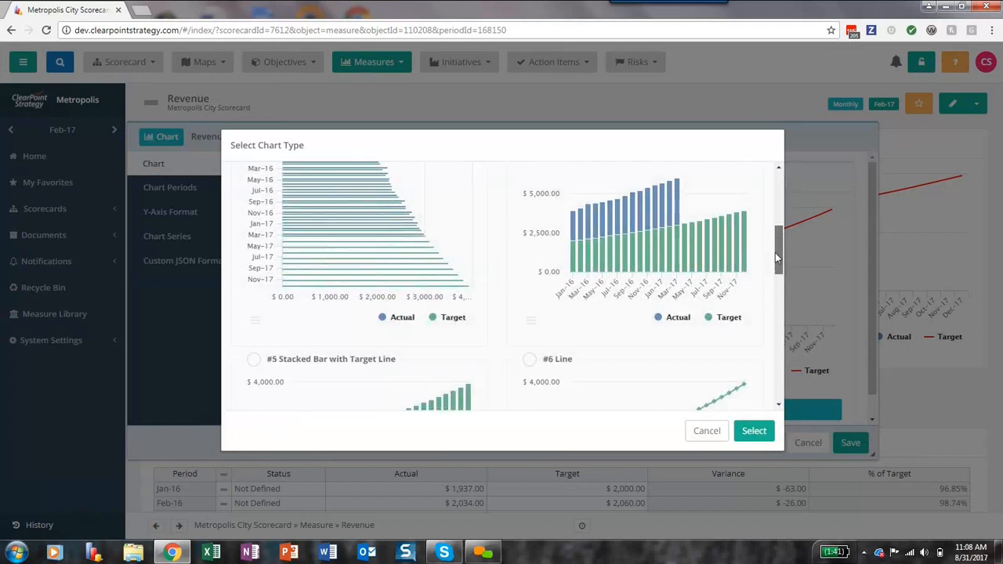
pyautogui.moveTo(775, 253); pyautogui.dragTo(778, 272)
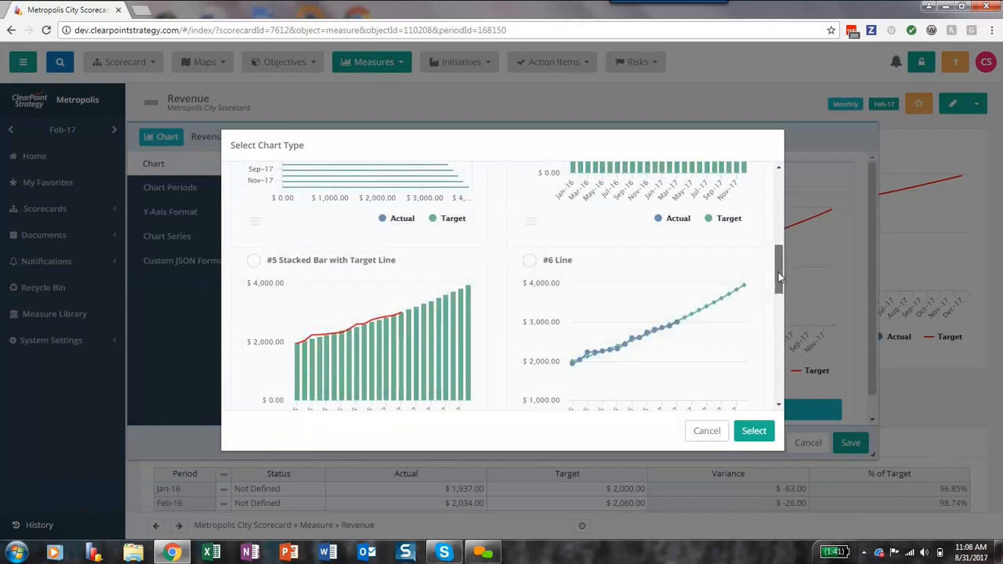
pyautogui.moveTo(778, 272); pyautogui.dragTo(776, 286)
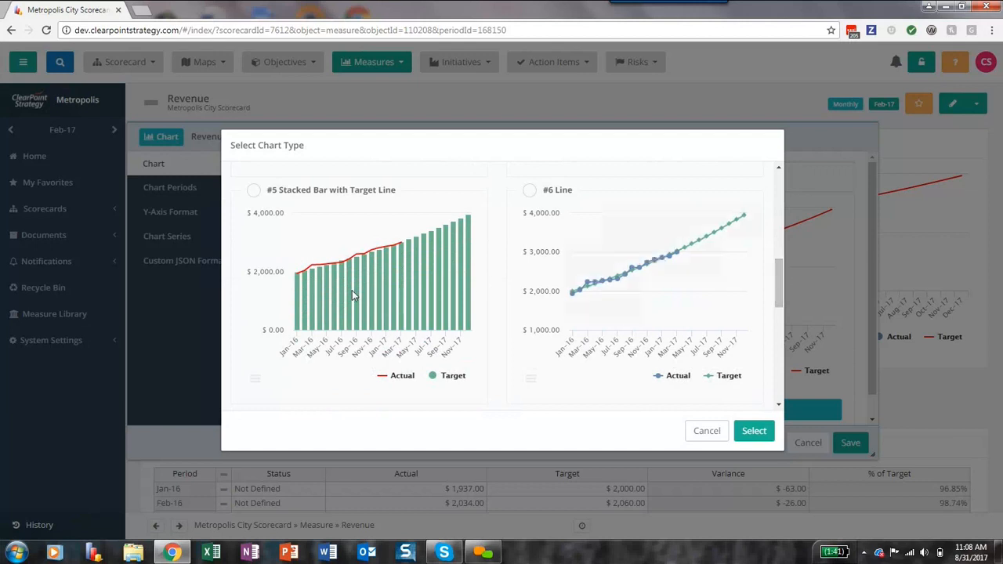
pyautogui.click(255, 193)
pyautogui.click(756, 432)
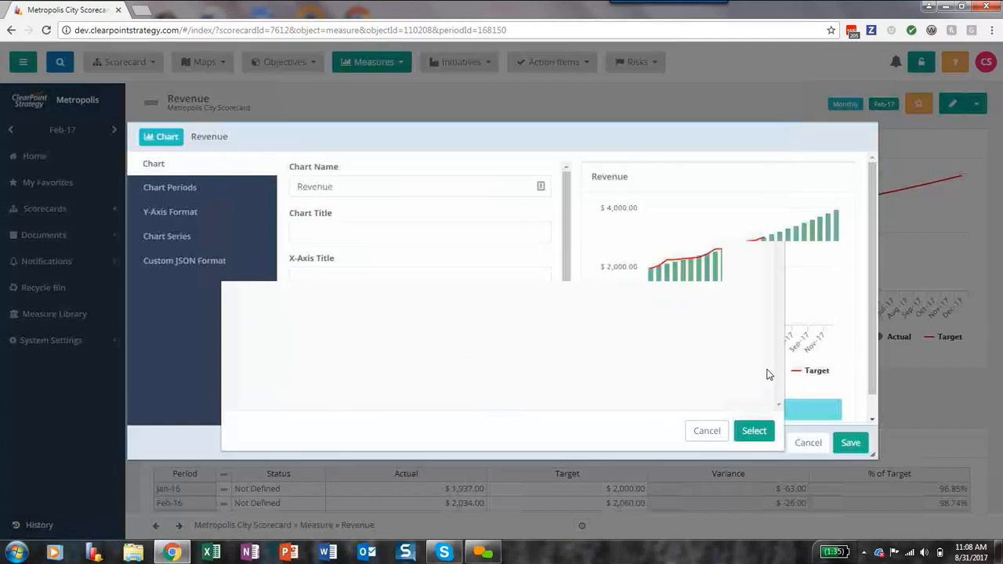
pyautogui.moveTo(718, 315)
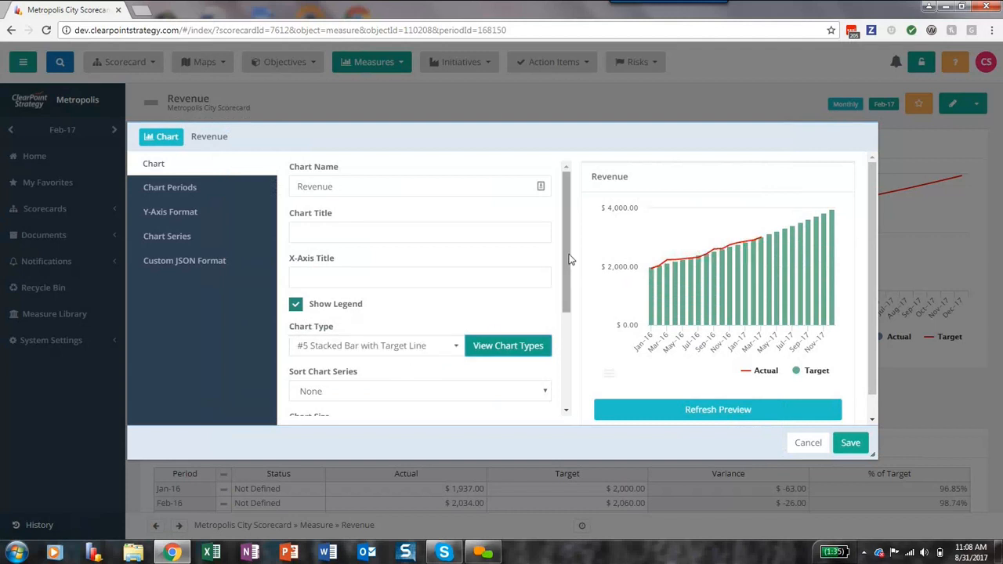
# Turn the Revenue chart's Hide in summary reports option on and back off.
pyautogui.moveTo(568, 242); pyautogui.dragTo(535, 313)
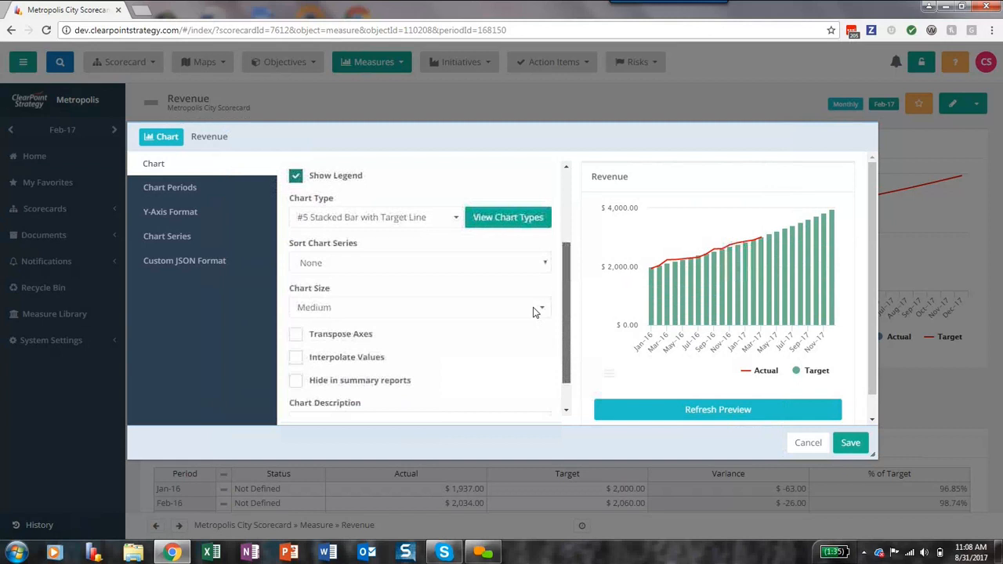
pyautogui.click(296, 384)
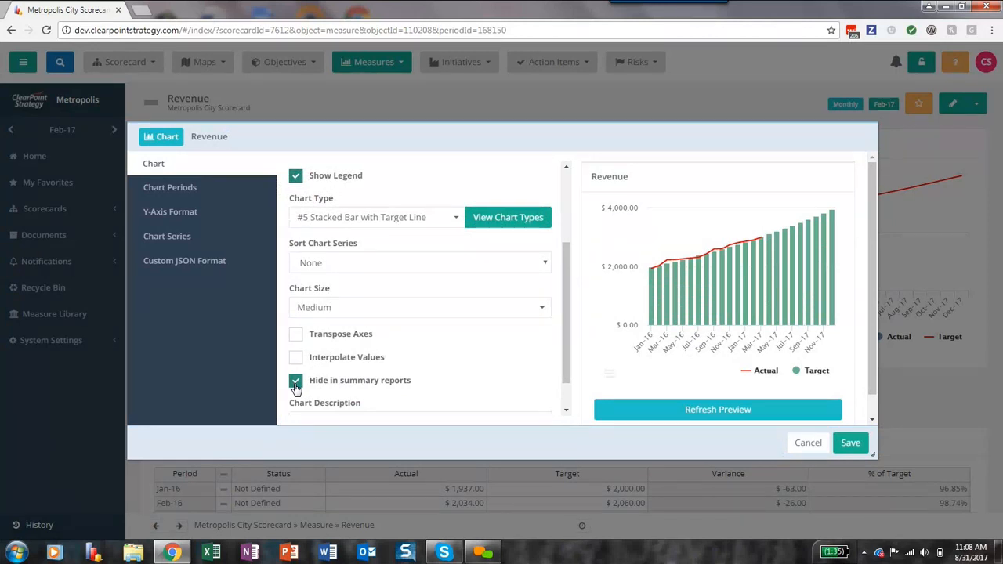
pyautogui.click(296, 386)
# Try the color #FF66FF on the Revenue chart's Actual series, and reset that series to its default options.
pyautogui.click(185, 239)
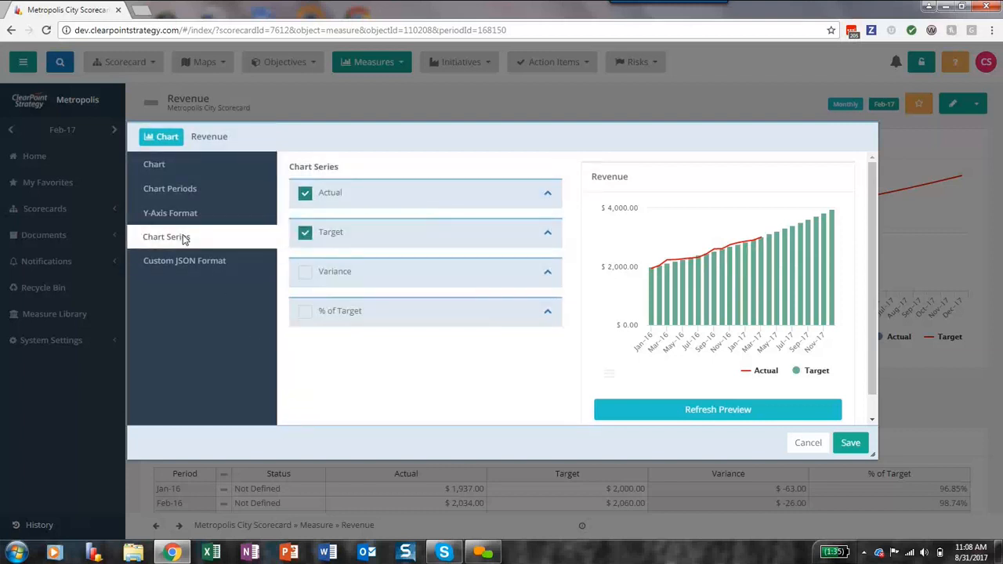
pyautogui.click(547, 198)
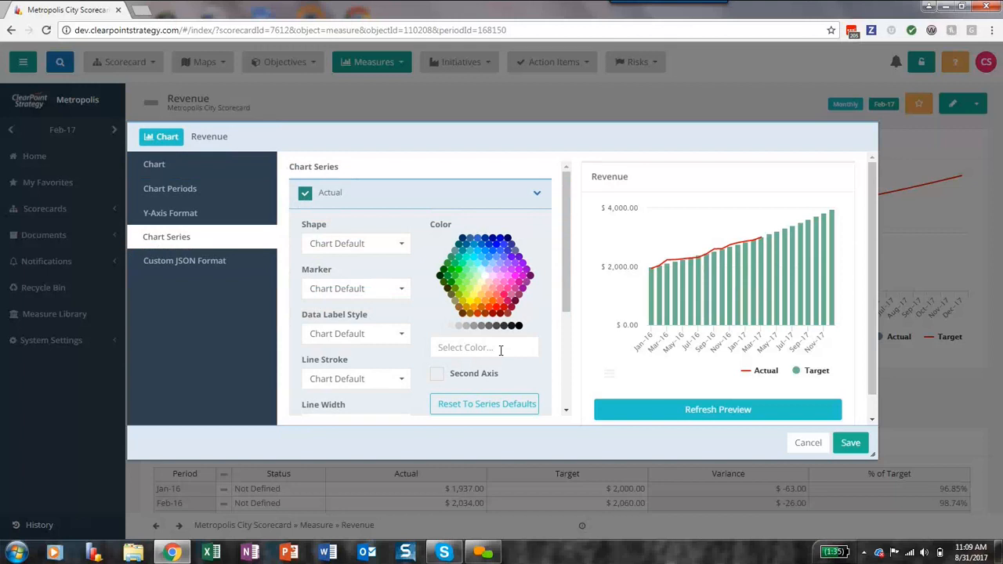
pyautogui.click(497, 349)
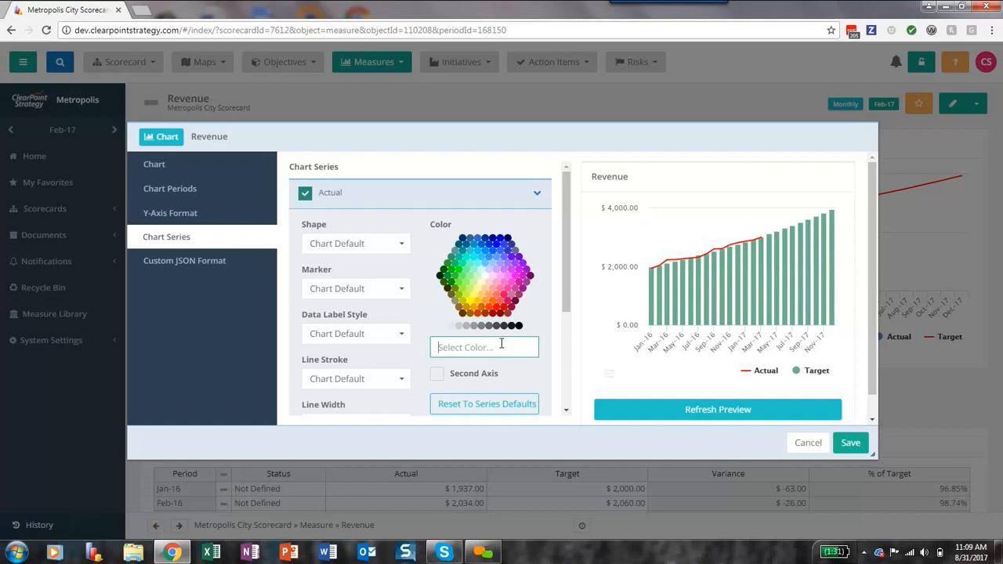
pyautogui.click(508, 276)
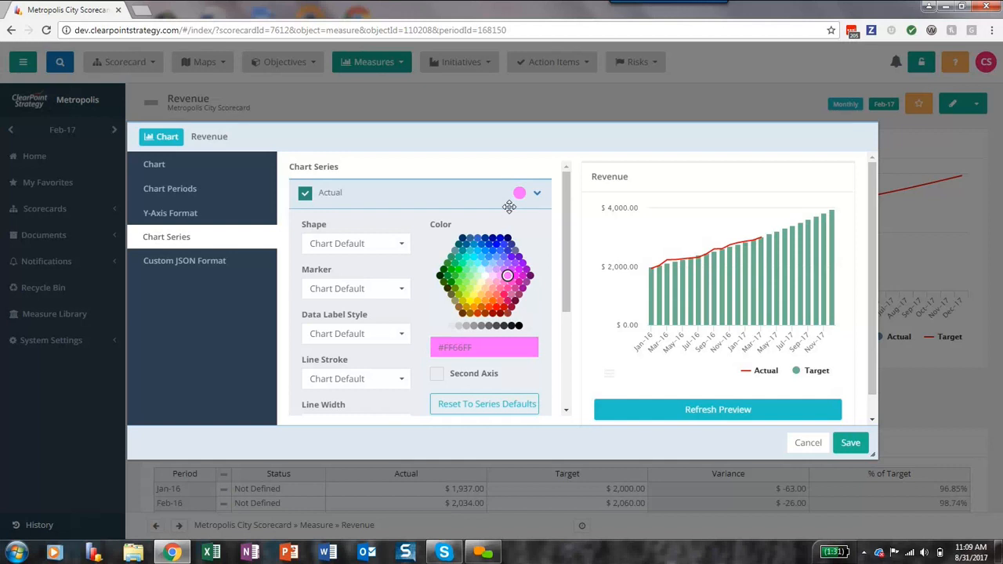
pyautogui.click(484, 410)
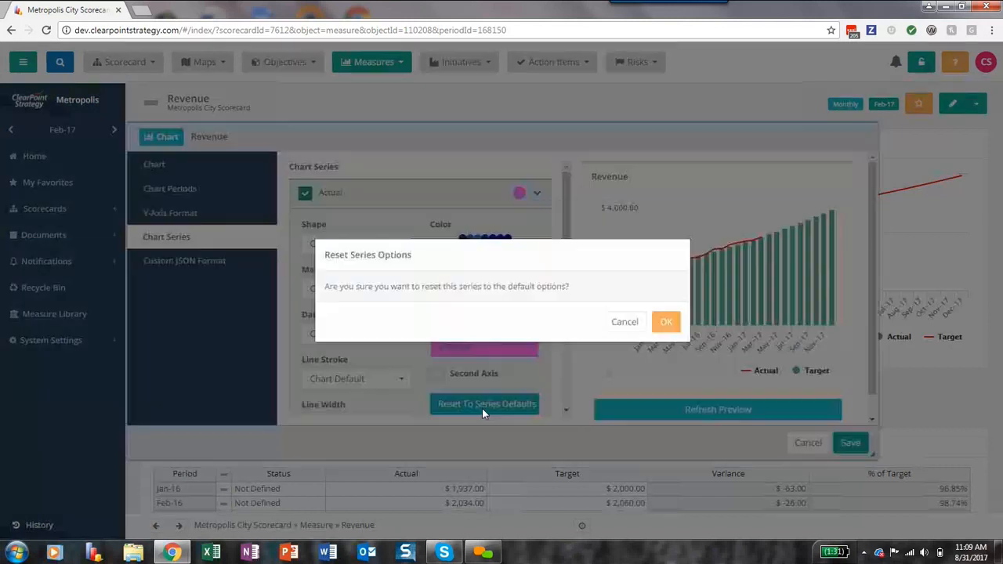
pyautogui.click(665, 325)
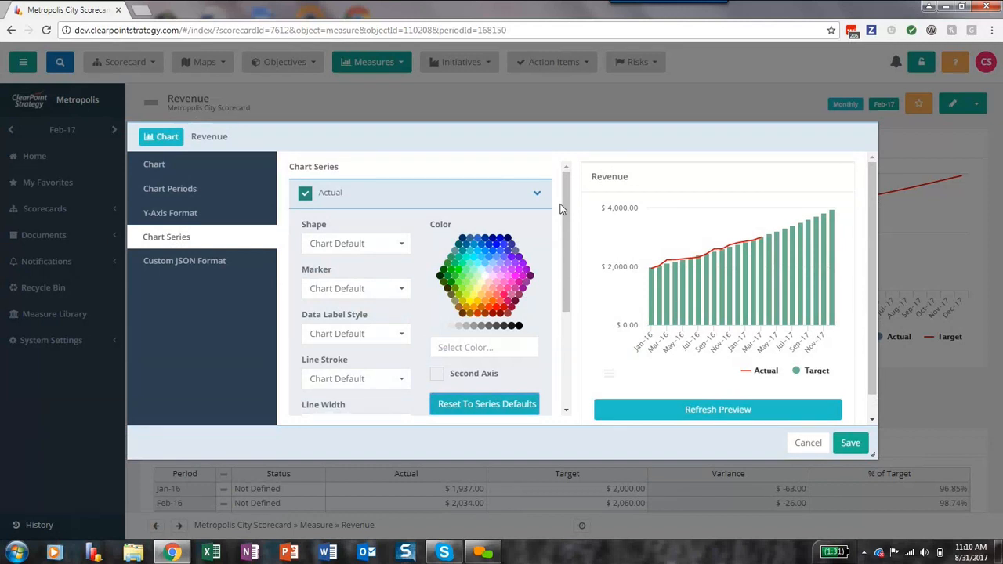
# Load the Revenue chart's JSON as its custom JSON format, change the legend's align value to "left", and save the chart.
pyautogui.click(201, 266)
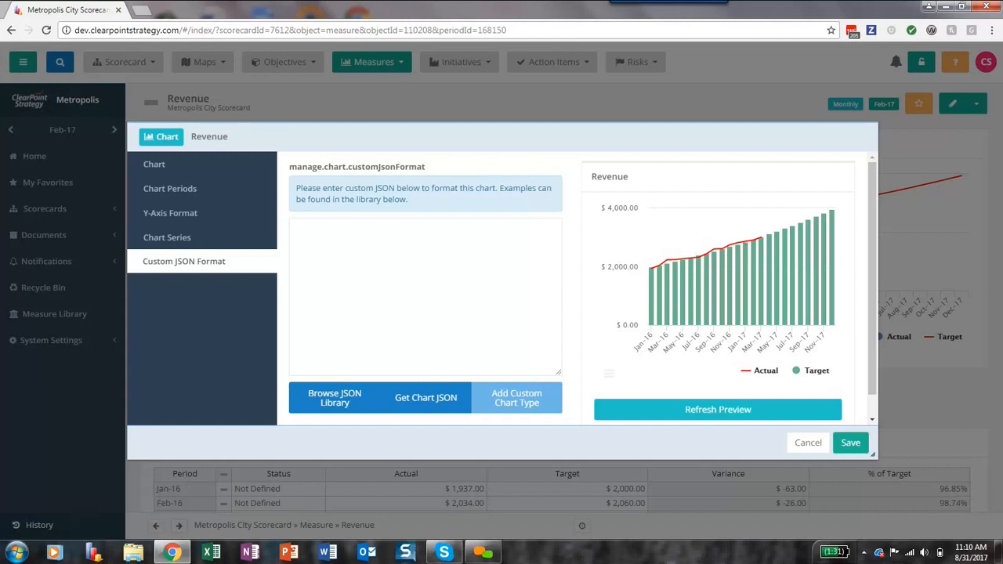
pyautogui.click(414, 404)
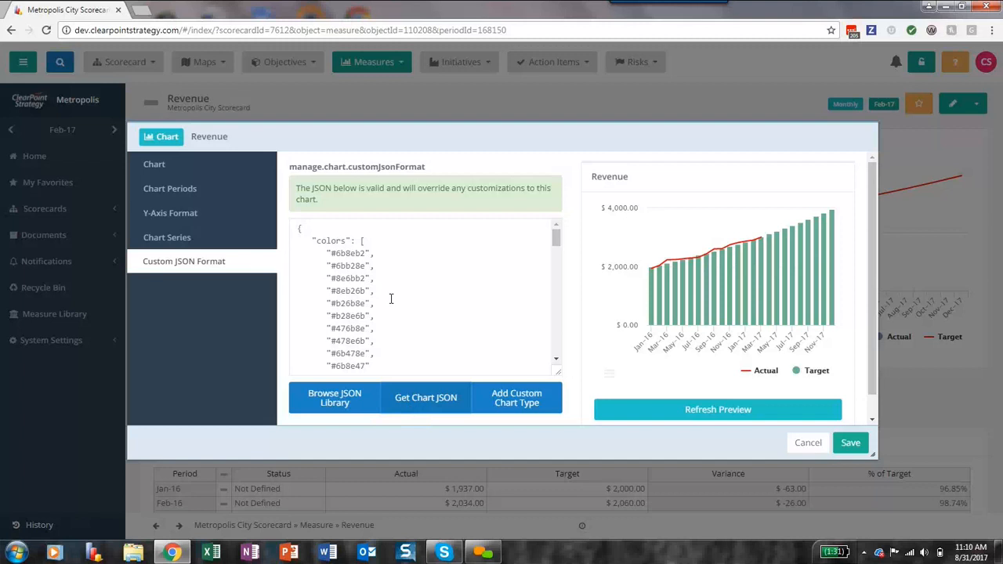
pyautogui.scroll(-2, 396, 287)
pyautogui.scroll(-1, 397, 288)
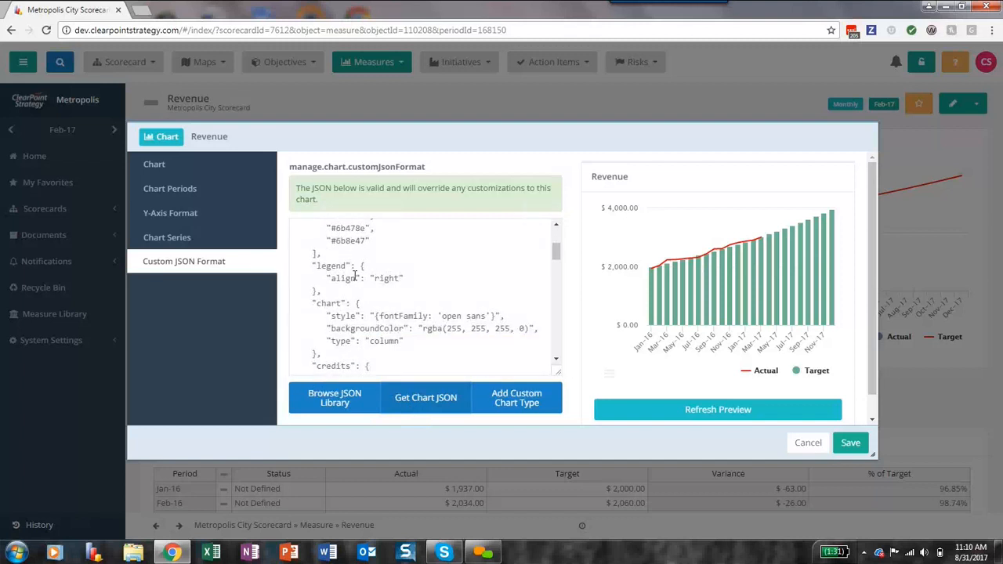
pyautogui.click(399, 278)
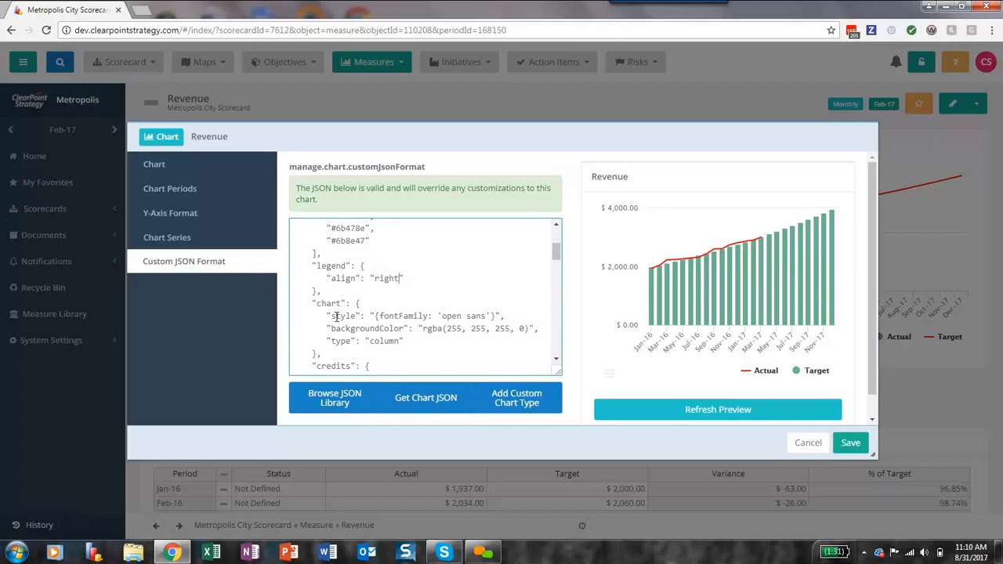
pyautogui.press('BackSpace')
pyautogui.press('BackSpace')
pyautogui.press('BackSpace')
pyautogui.press('BackSpace')
pyautogui.press('BackSpace')
pyautogui.press('BackSpace')
pyautogui.write('left')
pyautogui.click(856, 445)
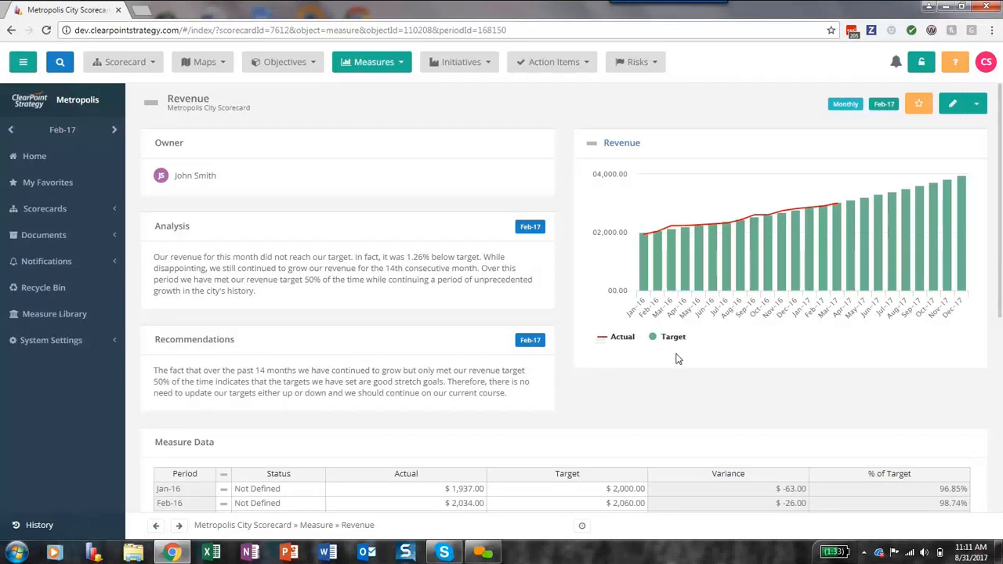
# Start editing the Revenue measure's Measure Data table and review its periods and series.
pyautogui.scroll(-2, 663, 348)
pyautogui.scroll(-1, 661, 344)
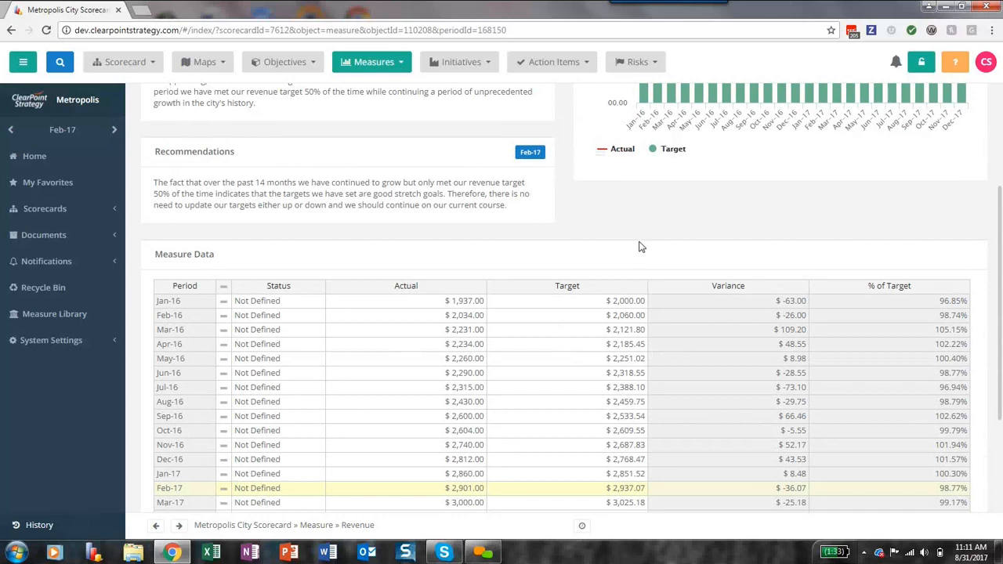
pyautogui.scroll(-3, 609, 259)
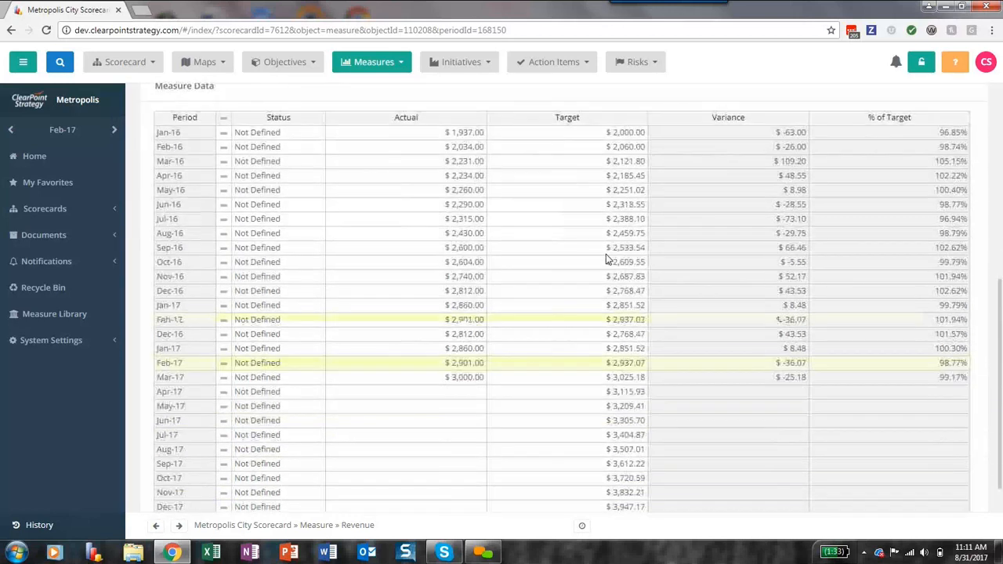
pyautogui.click(568, 103)
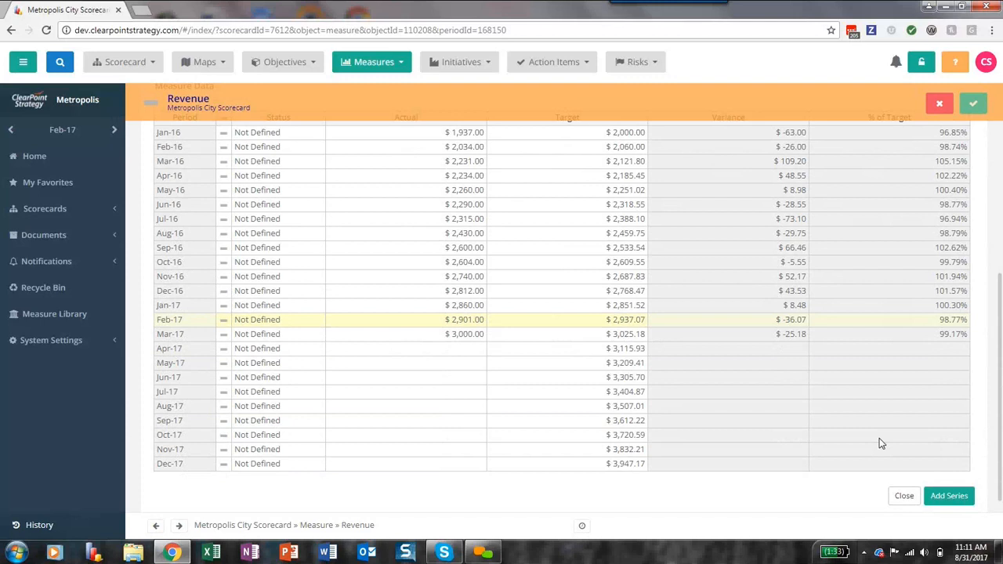
pyautogui.click(903, 497)
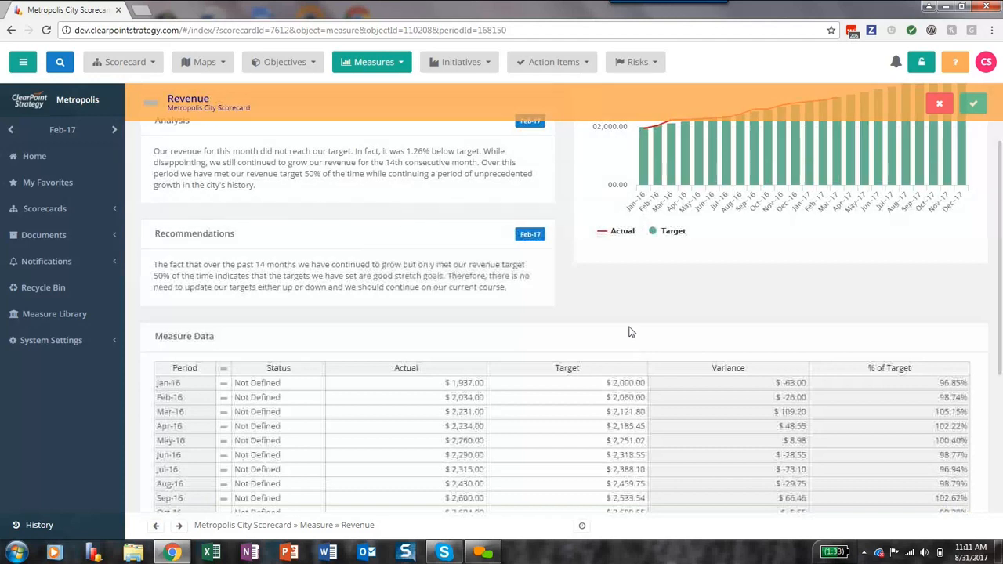
pyautogui.scroll(-4, 628, 337)
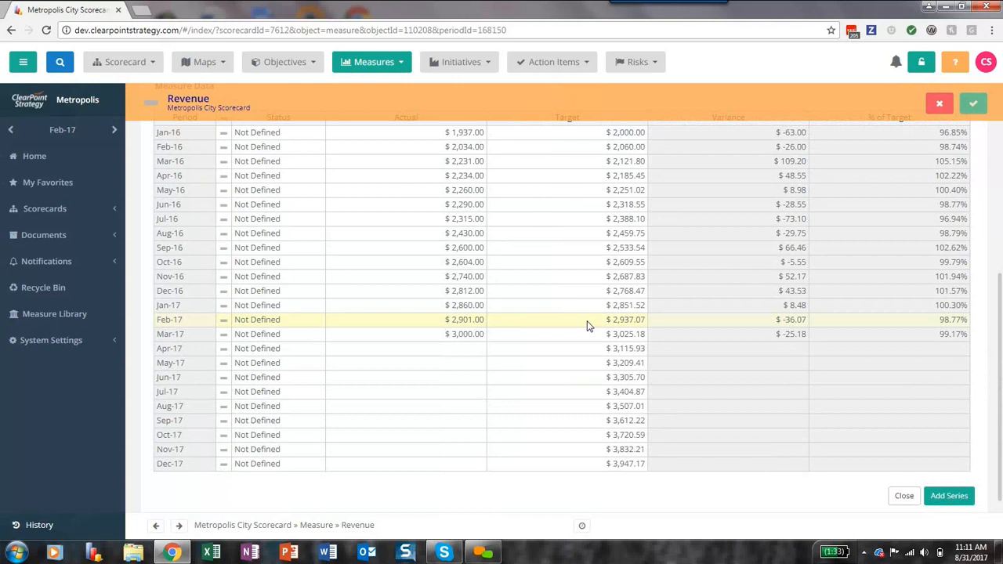
pyautogui.scroll(3, 557, 329)
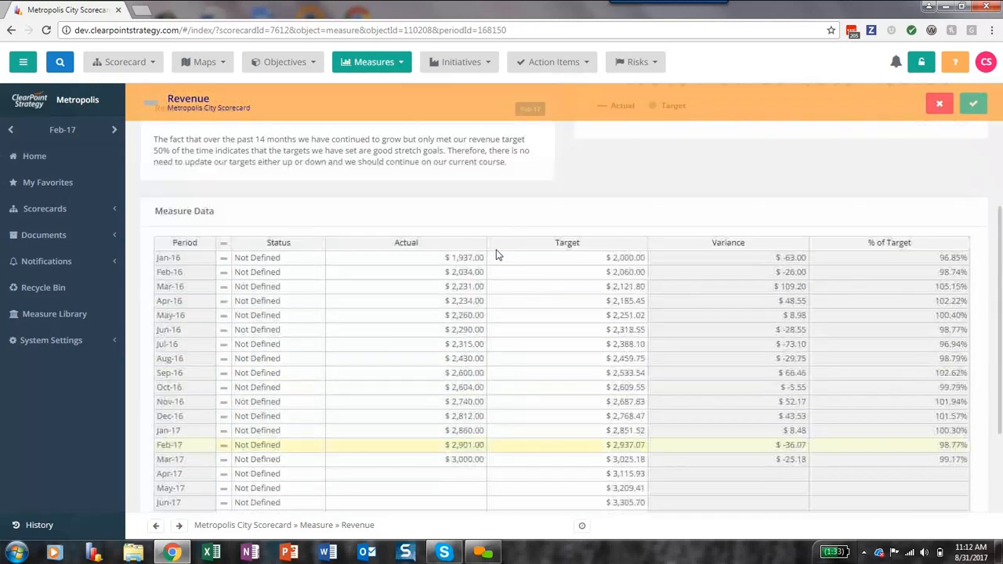
# View the series settings of Actual and Target in the Measure Data table, cancelling each without changes.
pyautogui.click(439, 244)
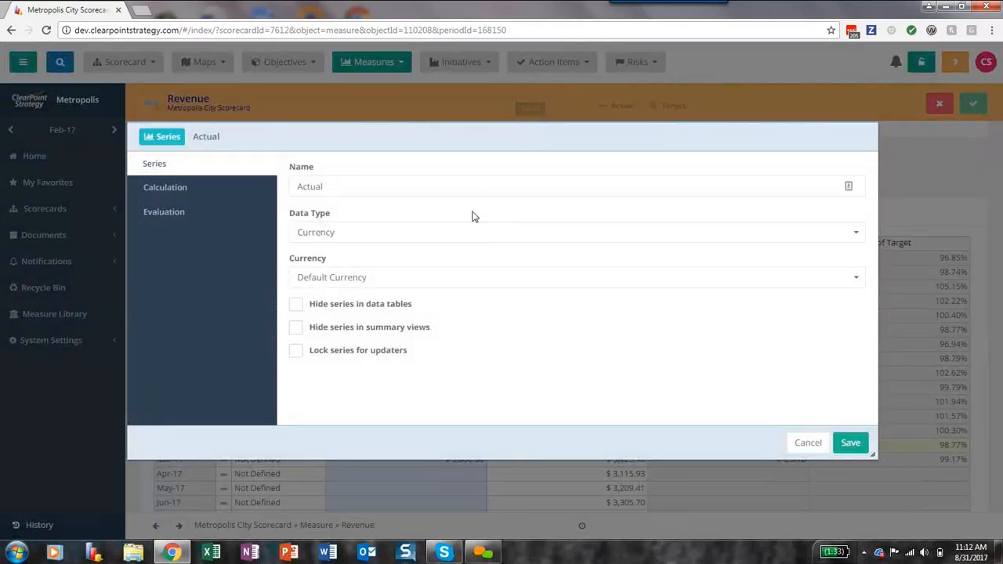
pyautogui.click(807, 443)
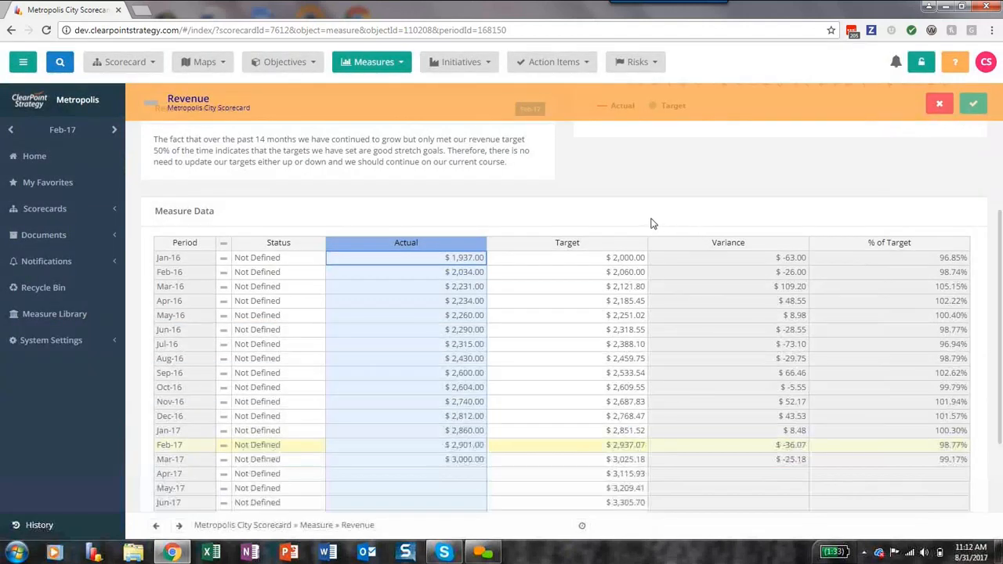
pyautogui.click(600, 245)
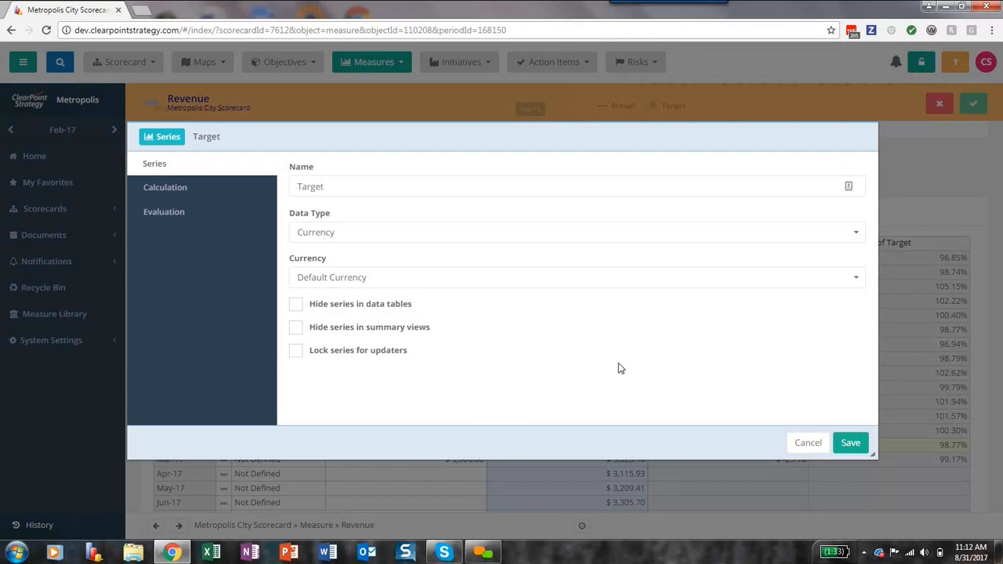
pyautogui.click(807, 442)
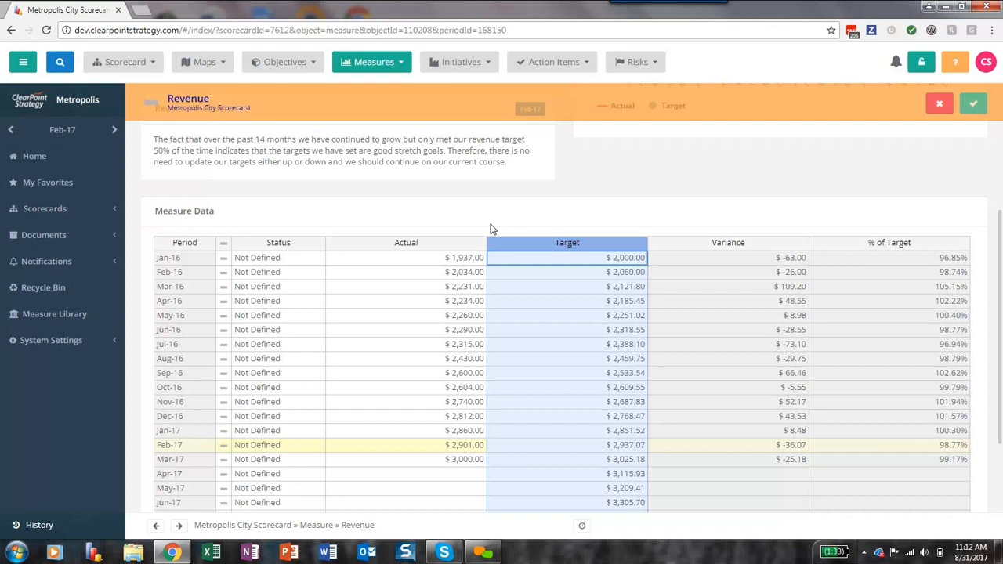
# Add a series named YTD Actual to the Revenue measure, and save it to reach its calculation settings.
pyautogui.scroll(-2, 667, 261)
pyautogui.scroll(3, 676, 235)
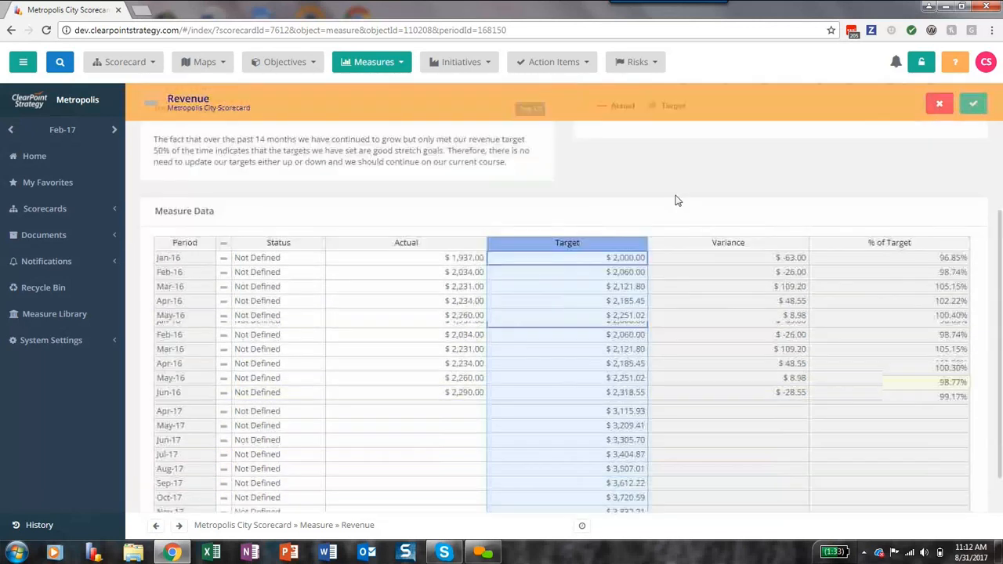
pyautogui.scroll(-3, 654, 271)
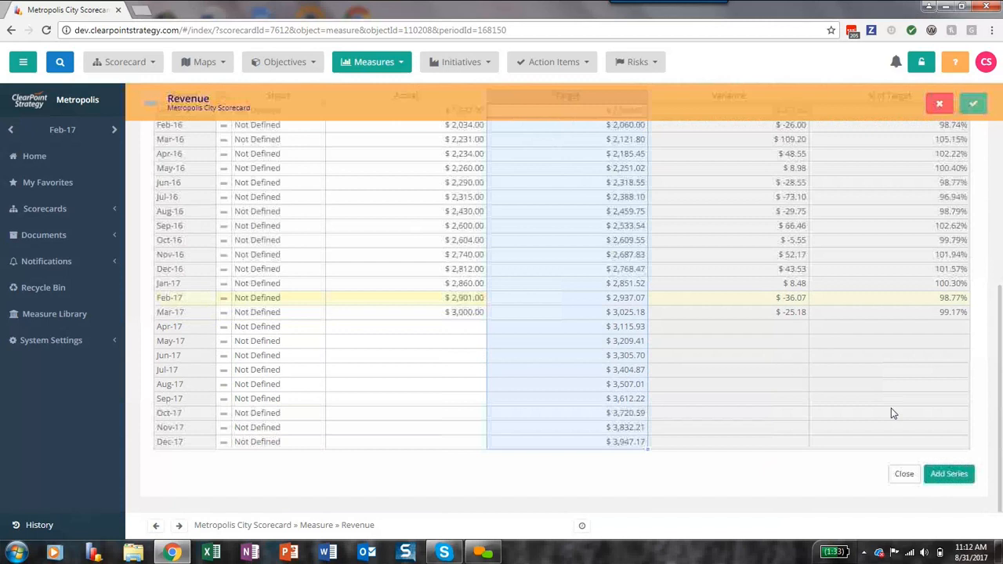
pyautogui.click(949, 474)
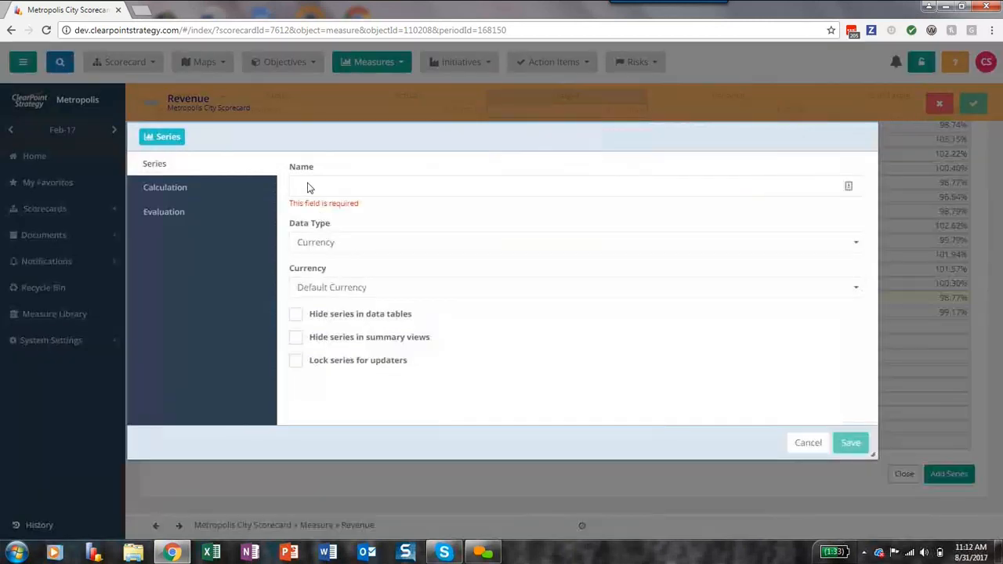
pyautogui.click(309, 194)
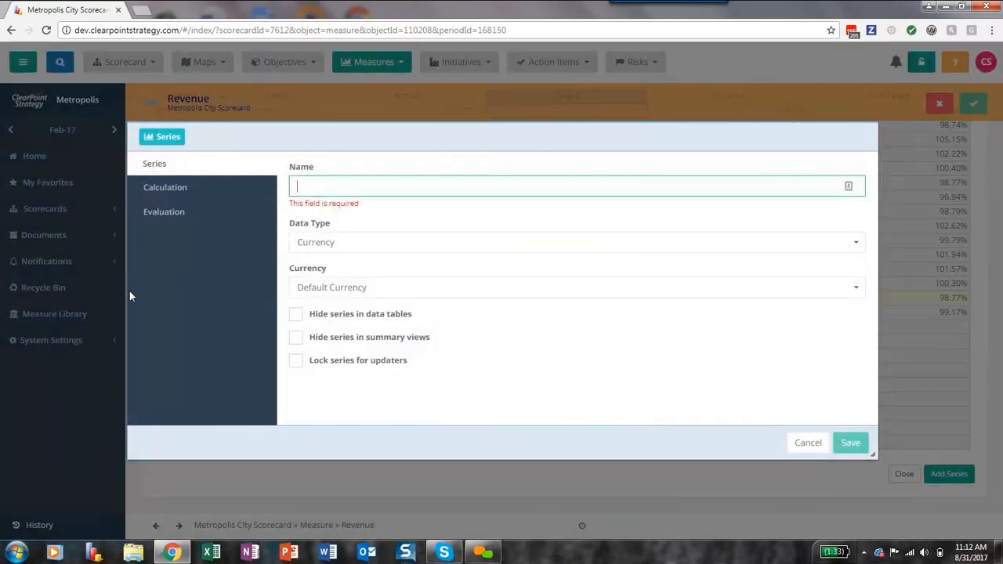
pyautogui.write('YTD')
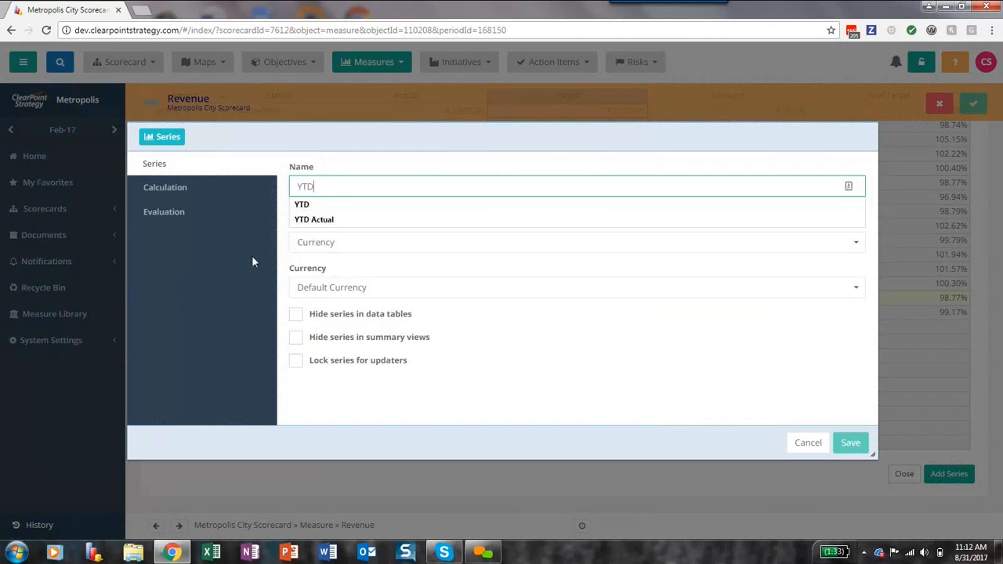
pyautogui.click(312, 223)
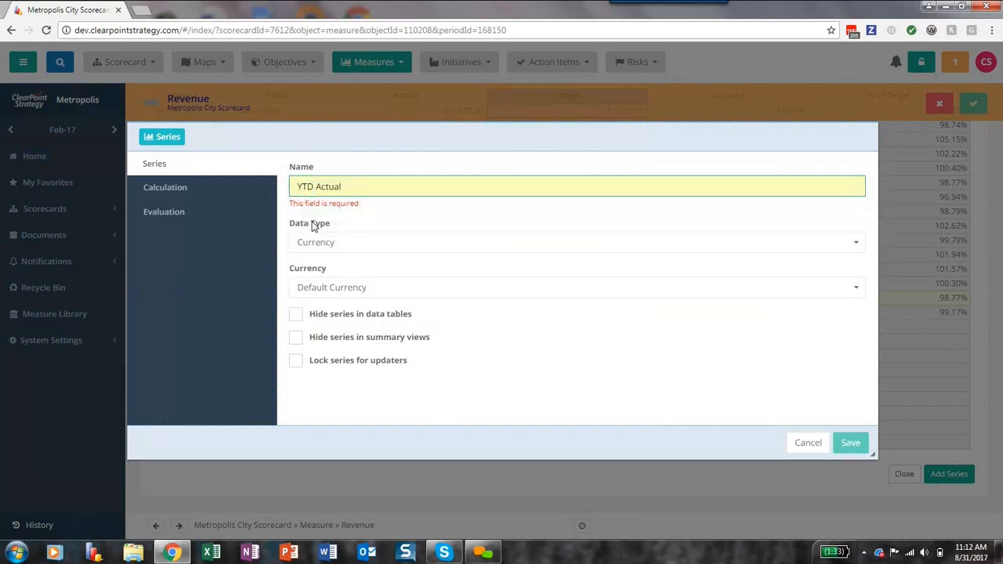
pyautogui.click(460, 213)
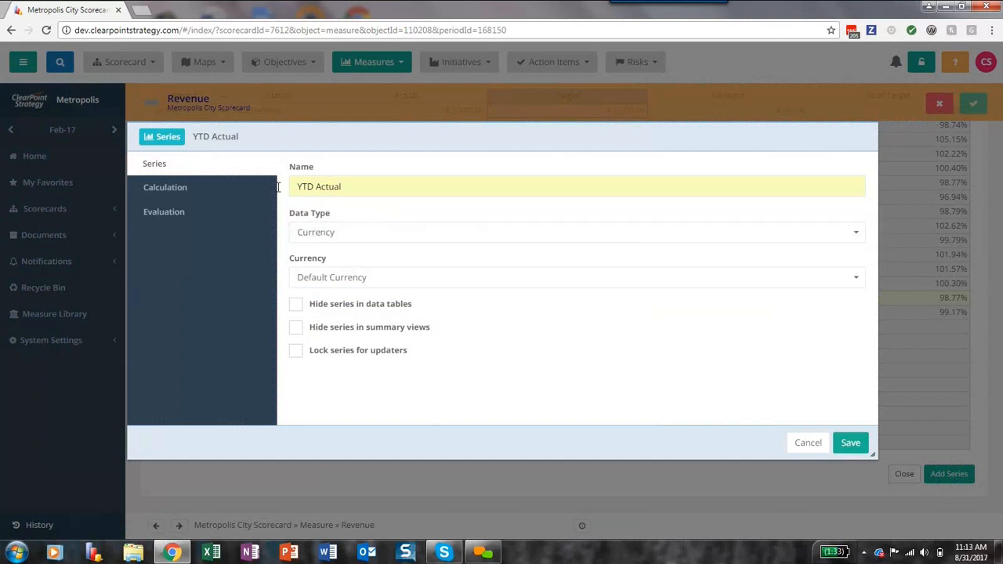
pyautogui.click(222, 190)
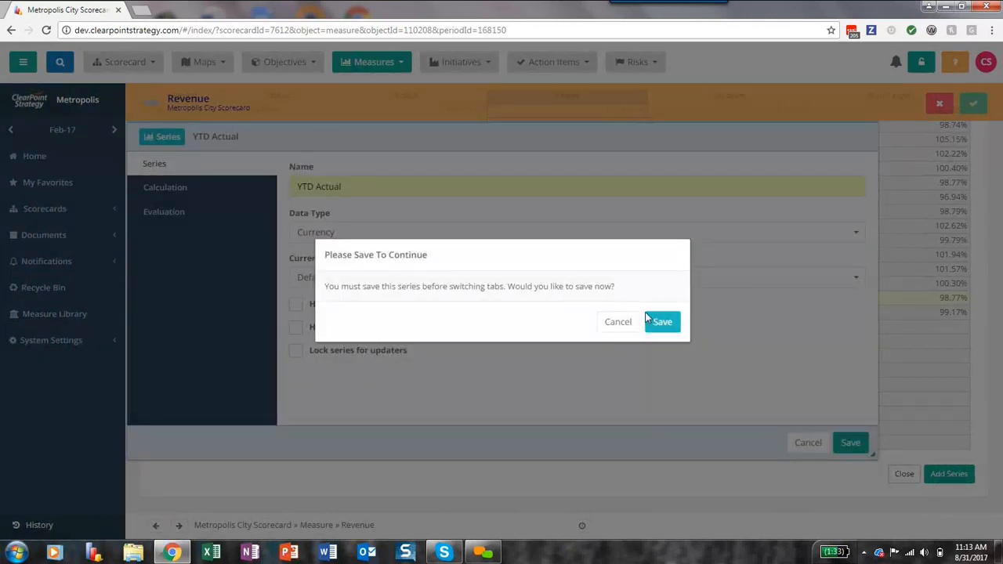
pyautogui.click(662, 324)
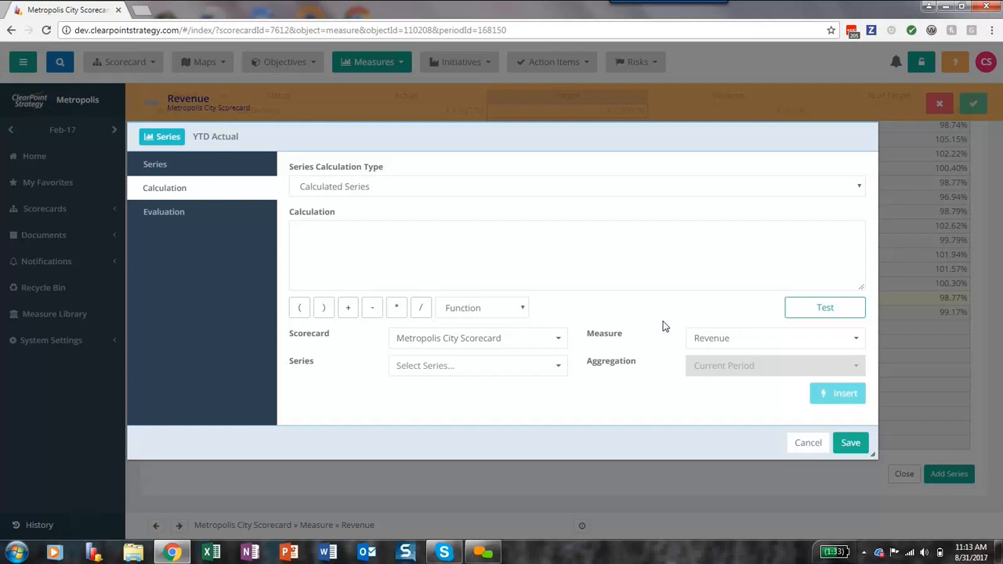
# Begin the YTD Actual calculation with CASE WHEN, Revenue's Actual series for the Current Period, and IS NULL THEN.
pyautogui.click(524, 310)
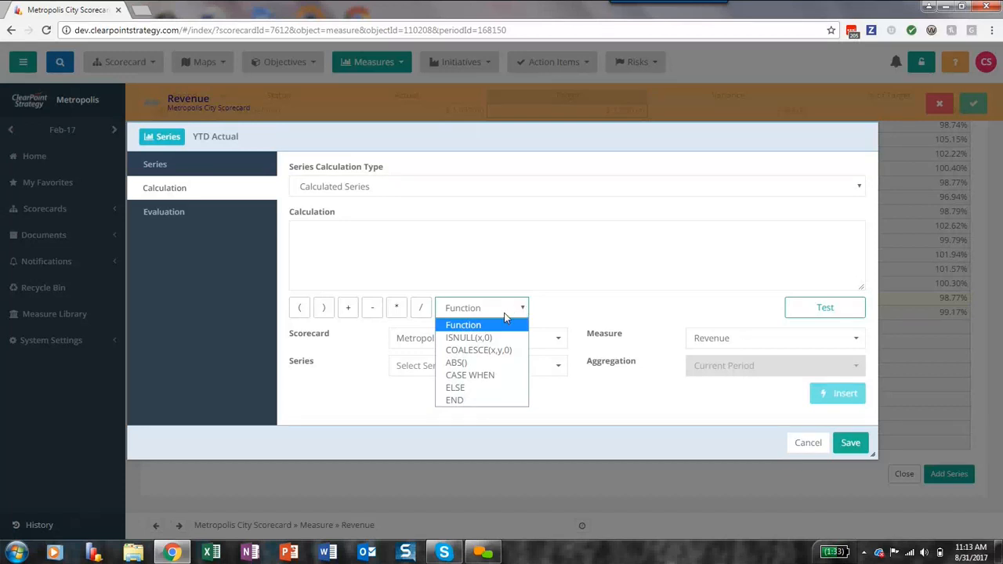
pyautogui.click(462, 375)
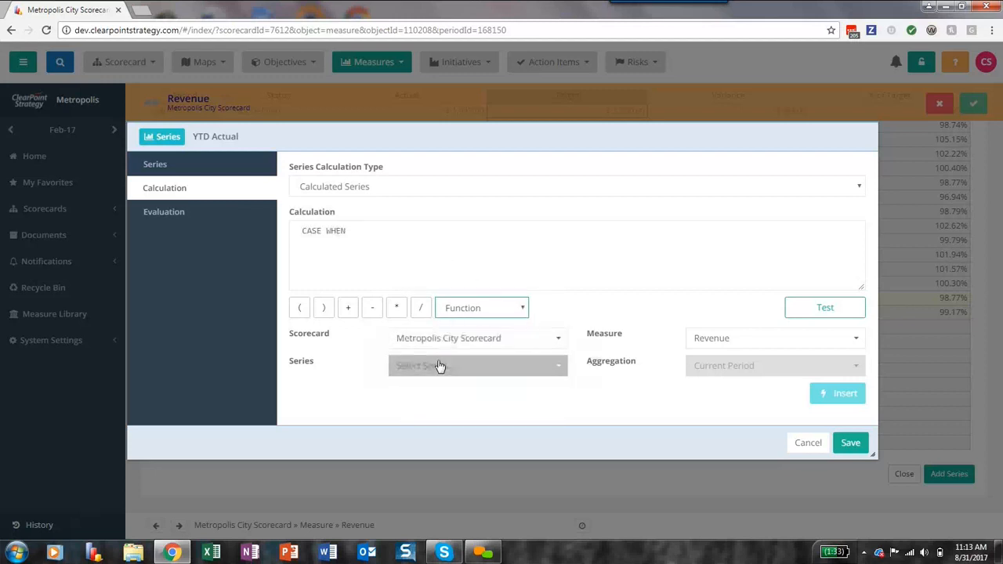
pyautogui.click(439, 366)
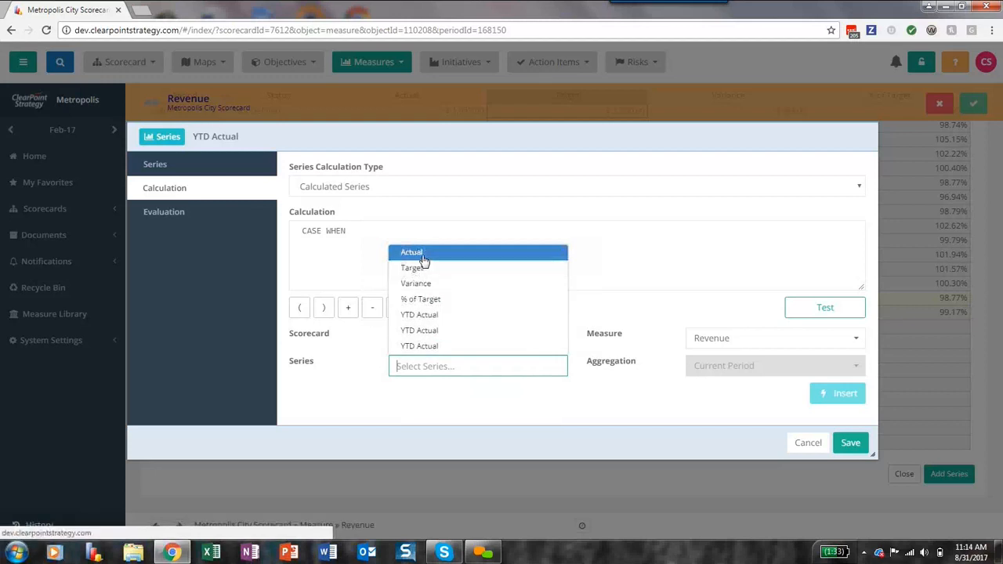
pyautogui.click(422, 254)
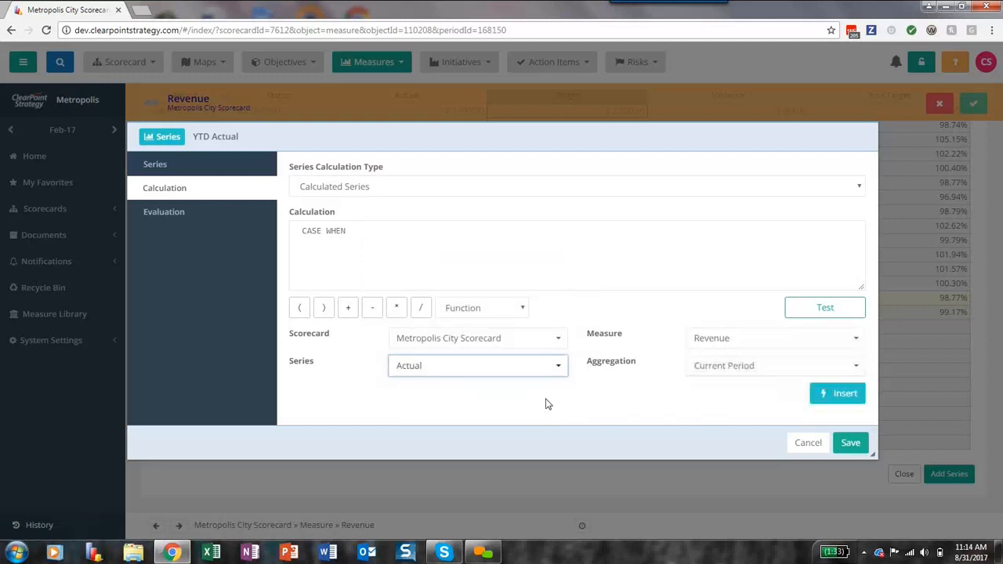
pyautogui.click(828, 395)
pyautogui.click(541, 235)
pyautogui.write('IS ')
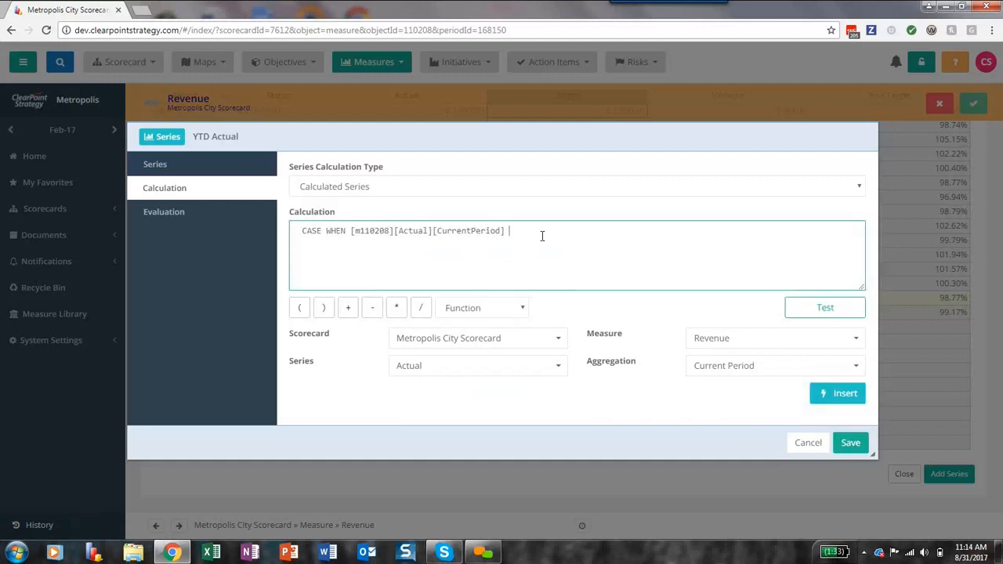
pyautogui.write('NULL THEN')
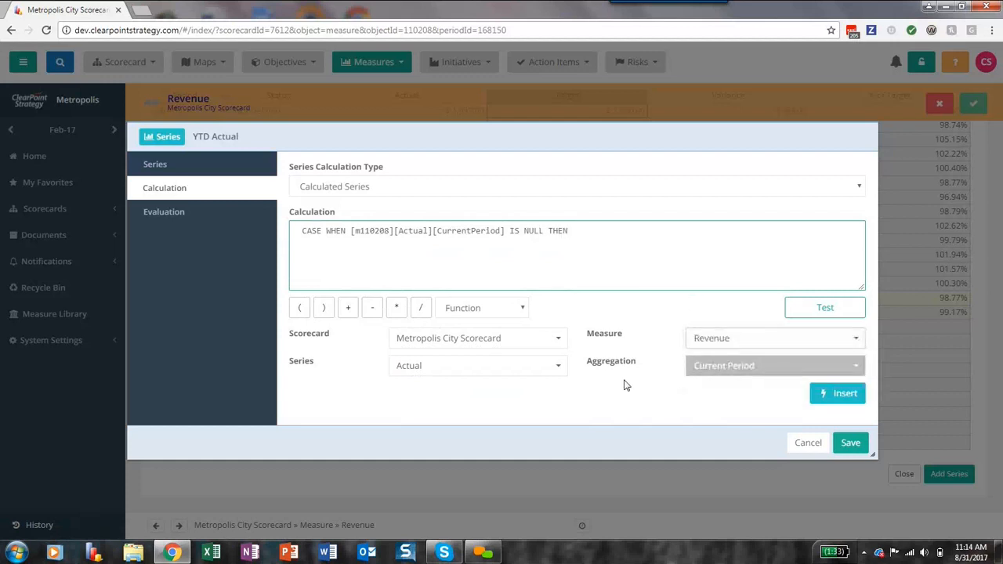
# Extend the calculation with Revenue's Actual series aggregated as Calendar YTD Sum, followed by ELSE NULL.
pyautogui.click(718, 367)
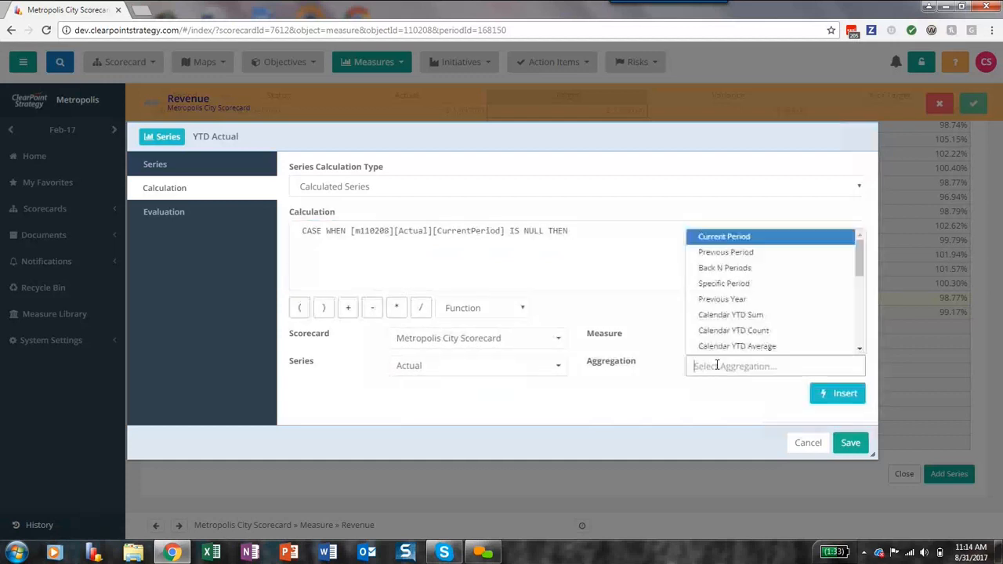
pyautogui.click(735, 316)
pyautogui.click(841, 394)
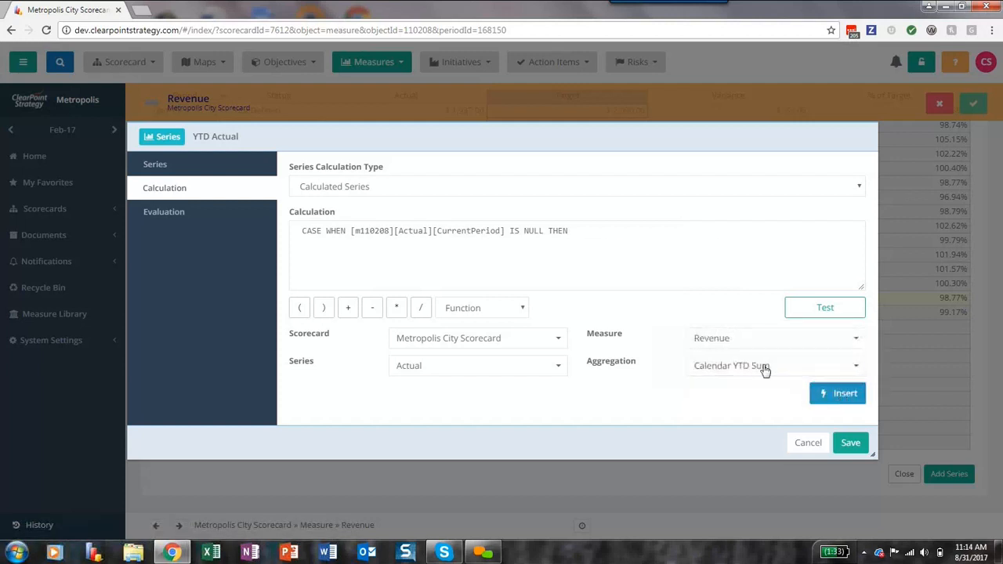
pyautogui.click(563, 232)
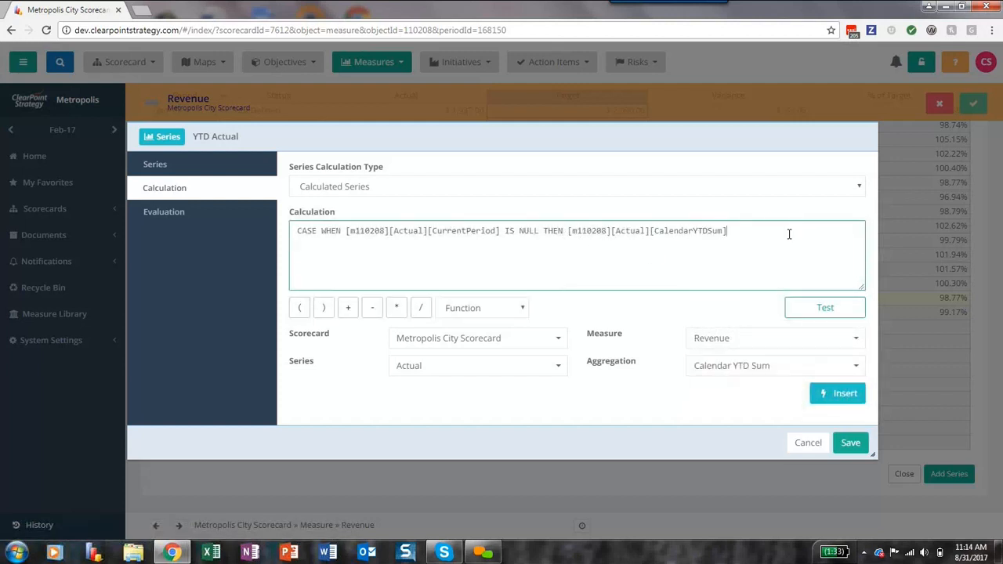
pyautogui.click(521, 308)
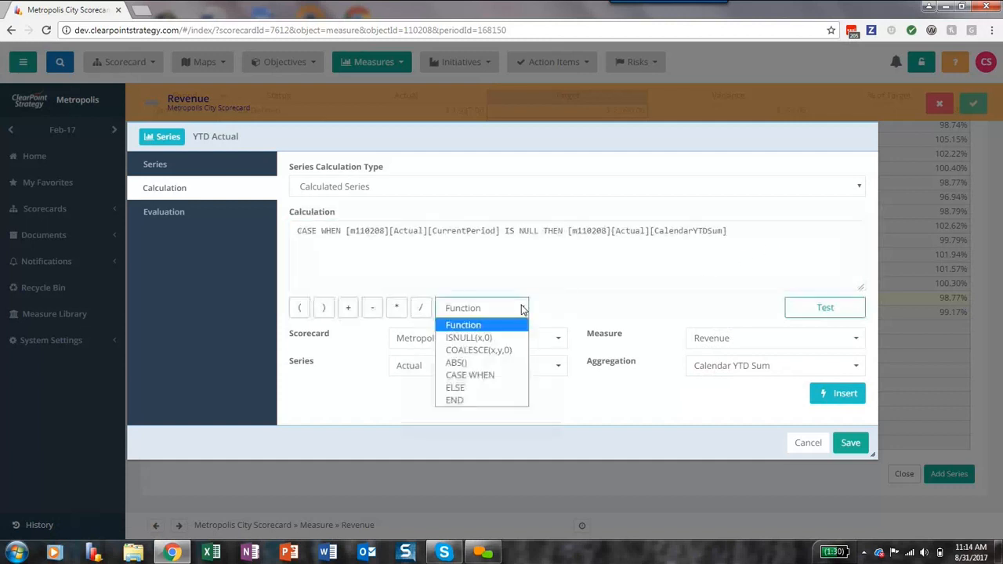
pyautogui.click(461, 387)
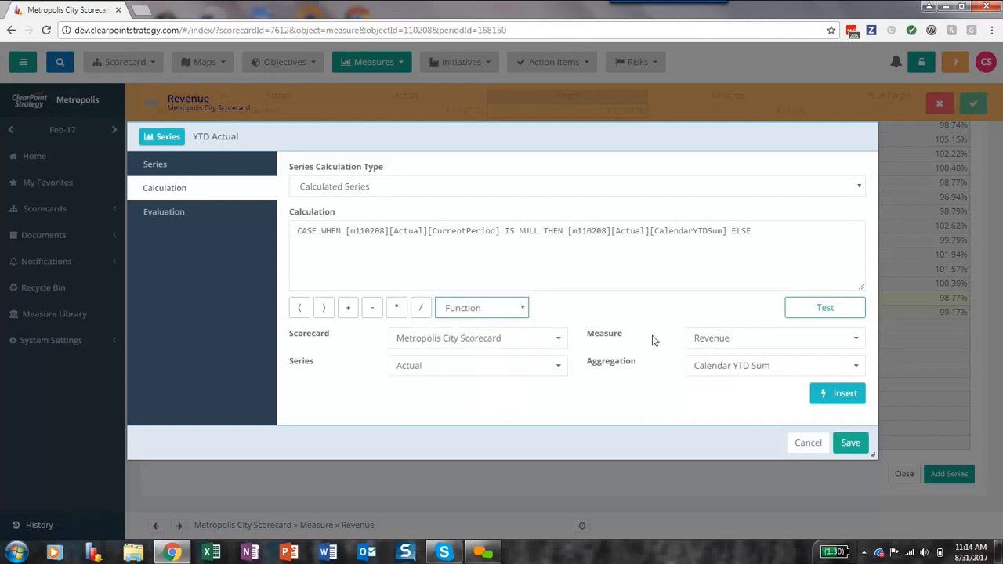
pyautogui.click(816, 230)
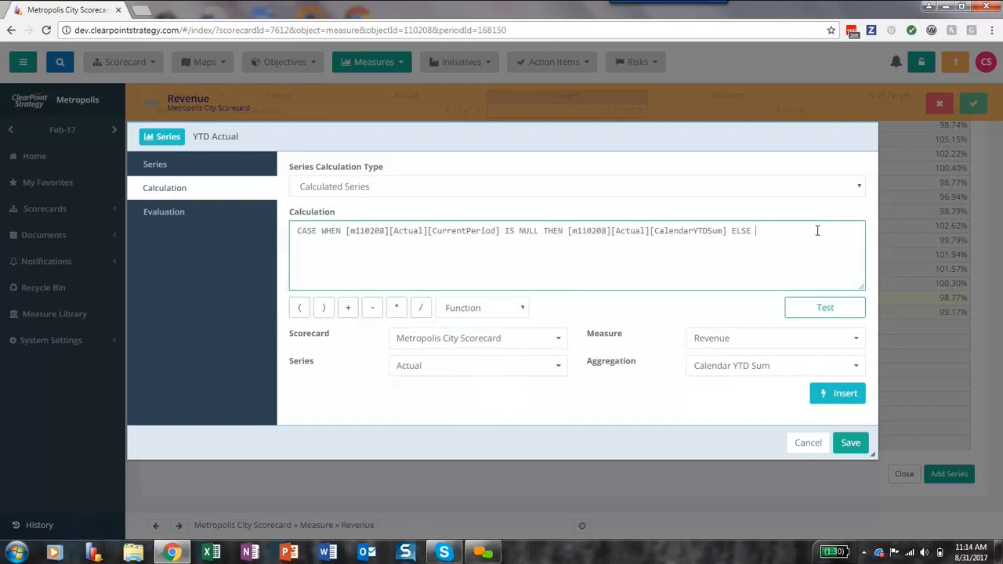
pyautogui.write('NULL')
# Change the calculation's condition to IS NOT NULL, finish the expression with END, and save the YTD Actual series.
pyautogui.click(521, 235)
pyautogui.write('NOT')
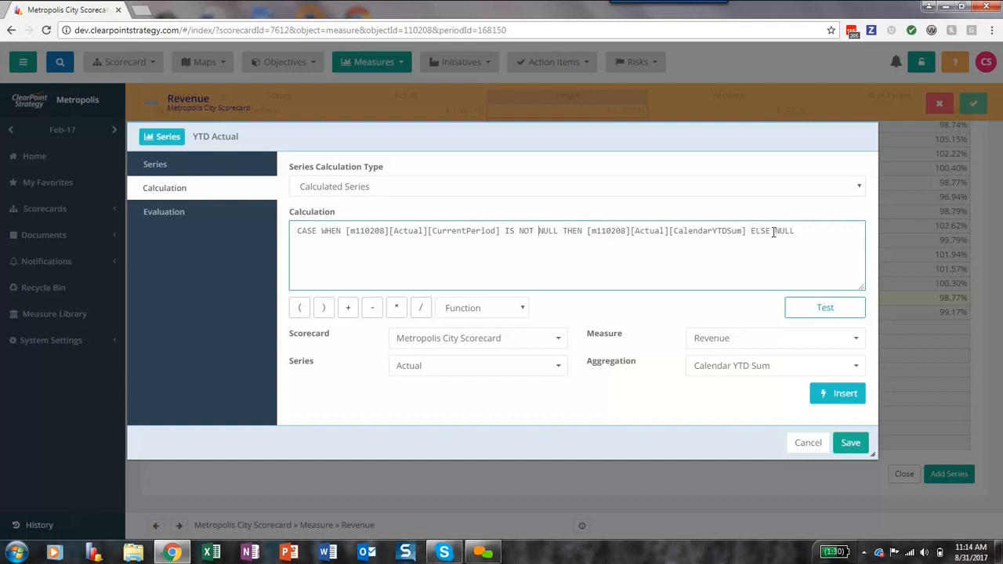
pyautogui.click(803, 229)
pyautogui.click(503, 316)
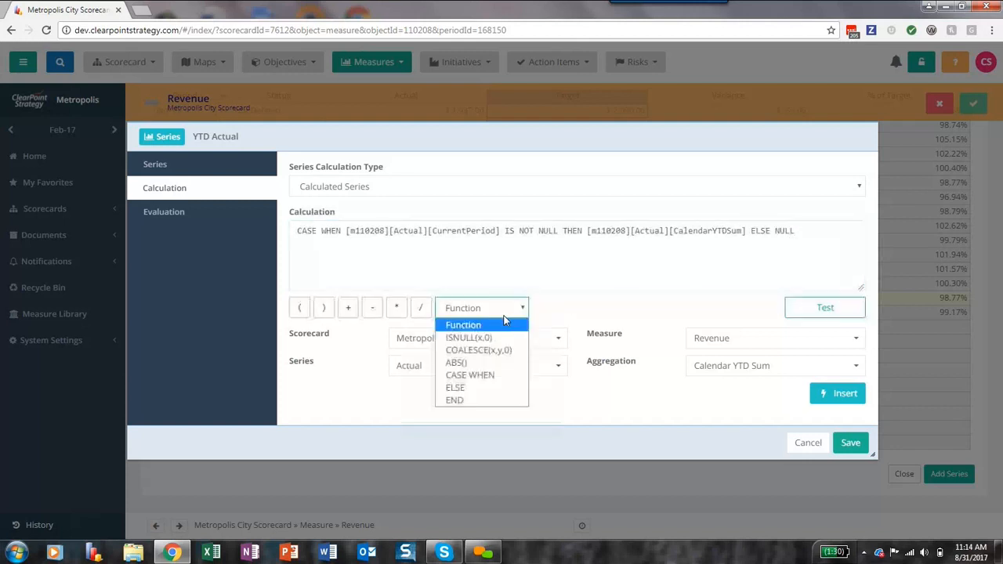
pyautogui.click(454, 400)
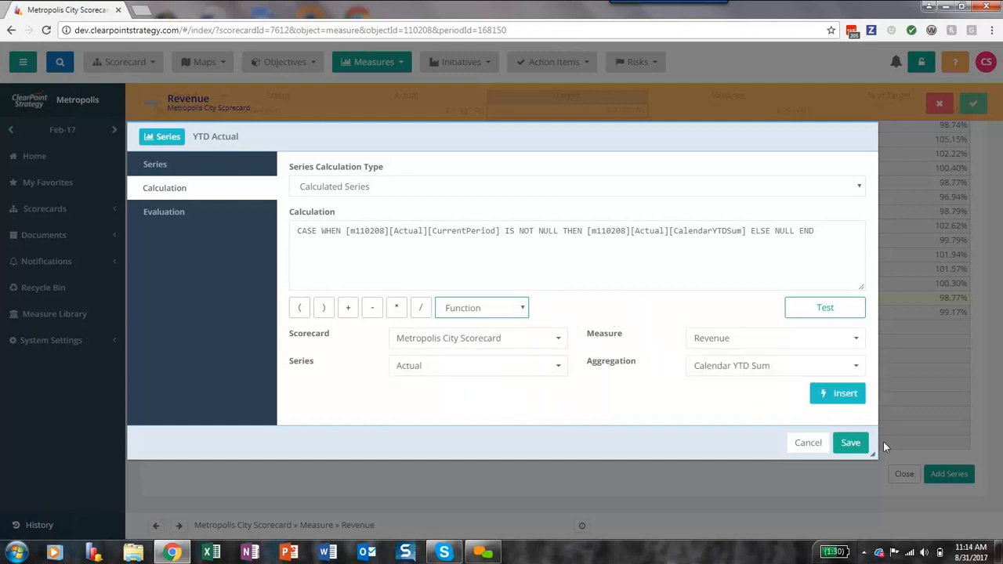
pyautogui.click(848, 451)
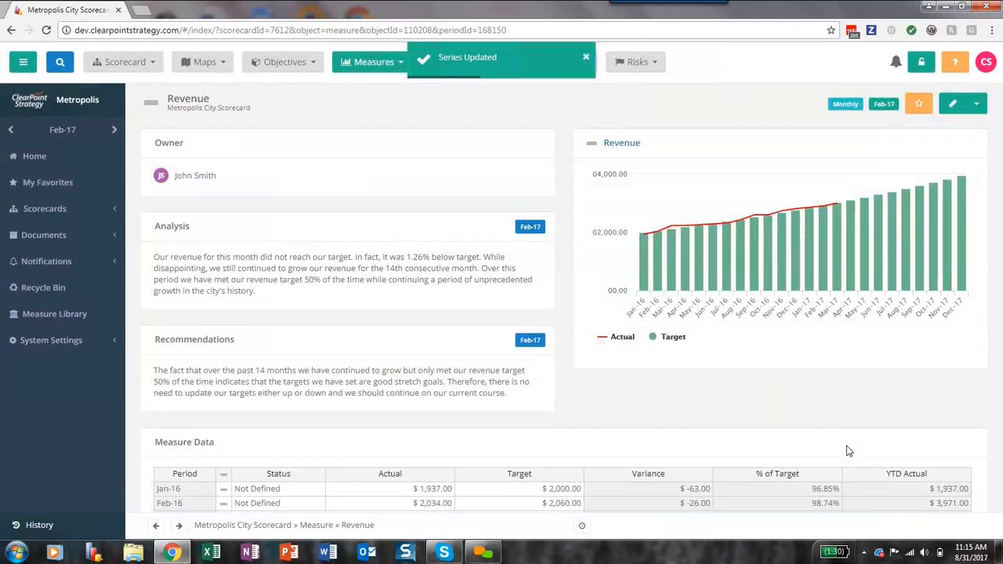
# Enter 2700 as the Apr-17 Actual in Revenue's Measure Data table, save the measure, and check the Apr-17 row.
pyautogui.scroll(-4, 856, 438)
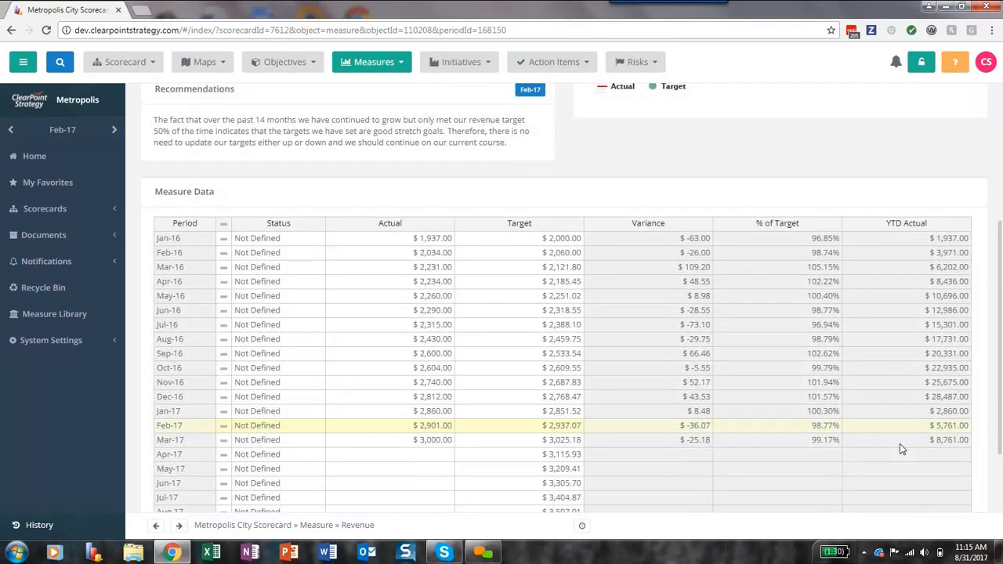
pyautogui.click(404, 458)
pyautogui.write('2700')
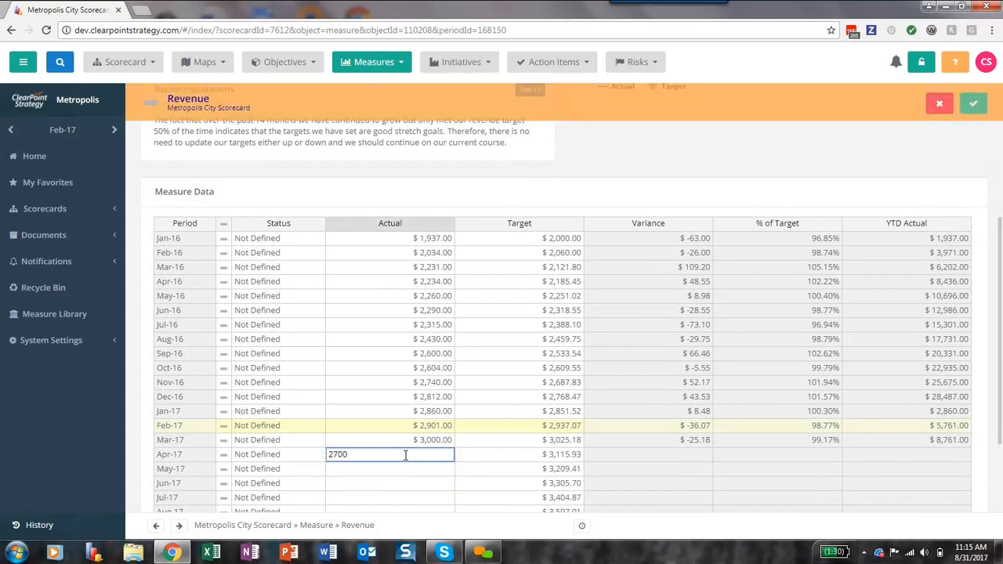
pyautogui.click(568, 266)
pyautogui.click(972, 103)
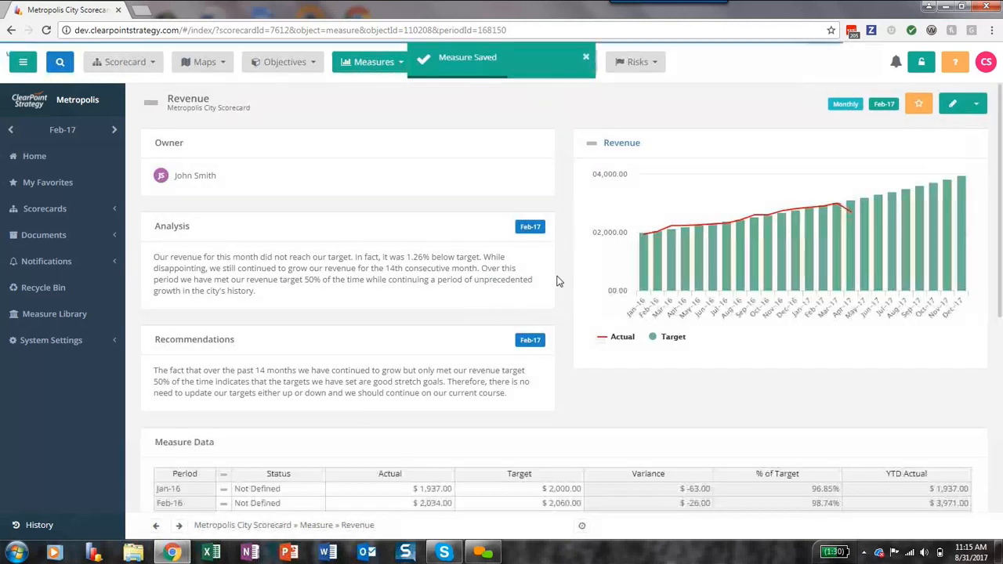
pyautogui.scroll(-3, 558, 280)
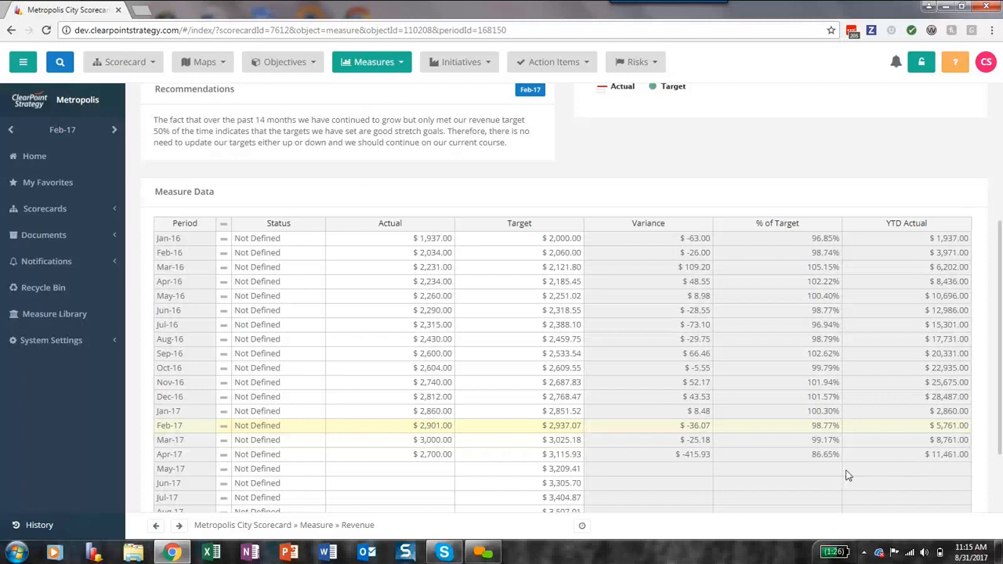
# Edit the Revenue measure's Actual series and enable the On Target, Below Plan and No Information evaluation criteria.
pyautogui.scroll(3, 880, 277)
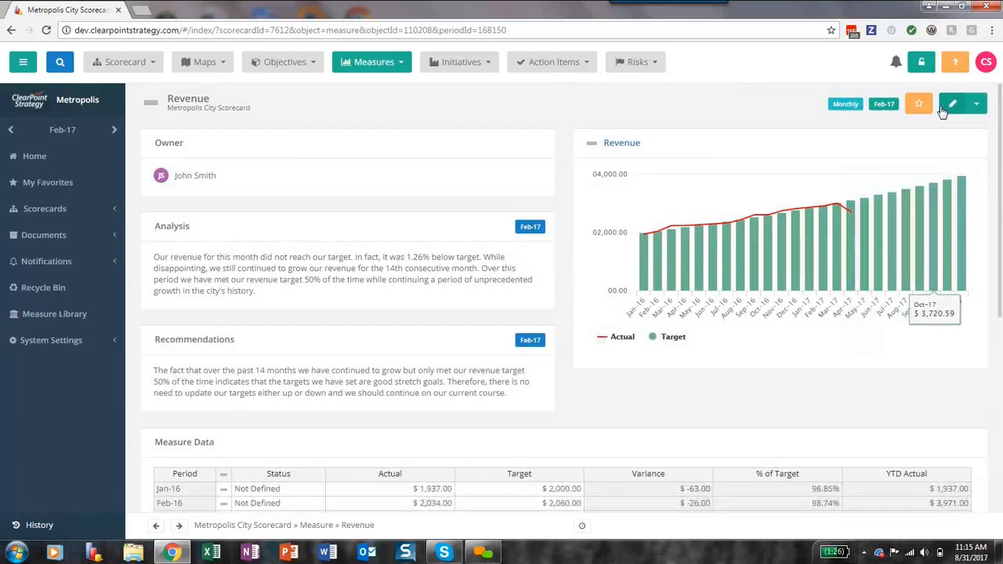
pyautogui.click(952, 104)
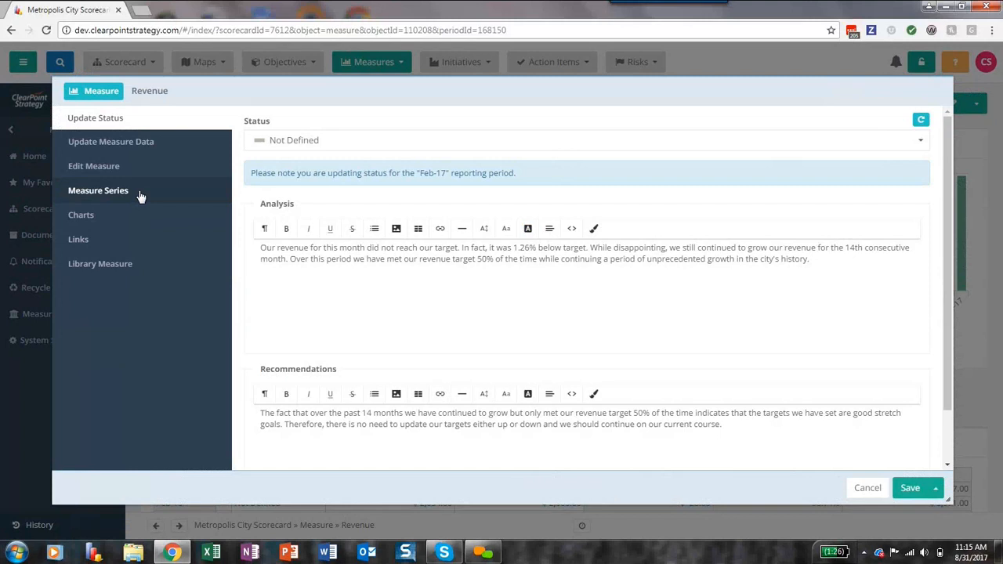
pyautogui.click(140, 195)
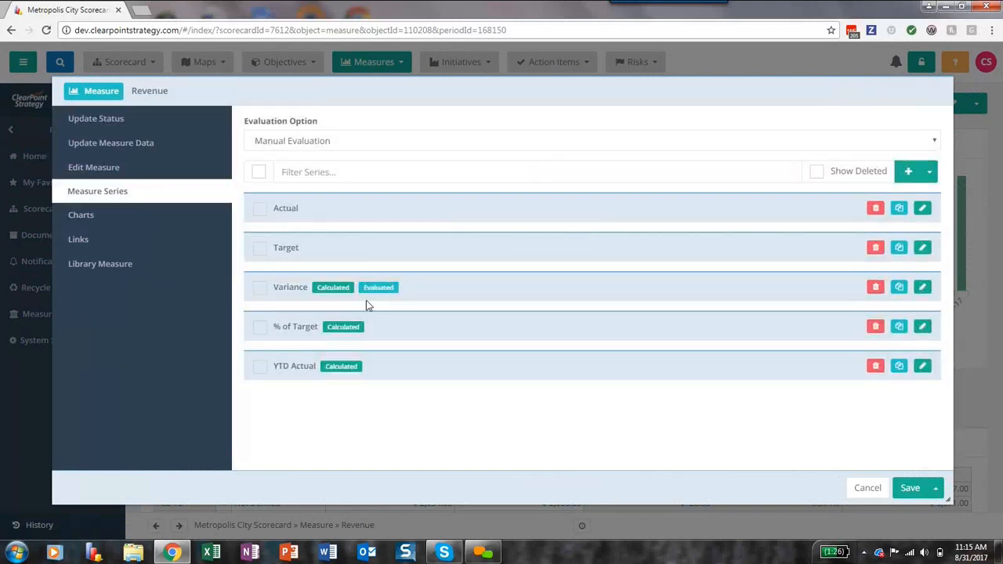
pyautogui.click(922, 208)
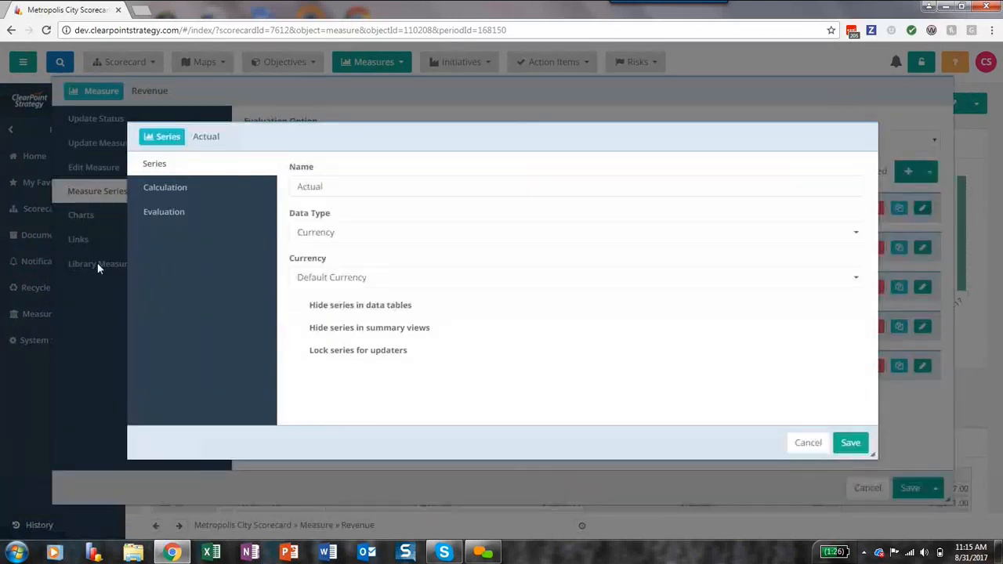
pyautogui.click(166, 219)
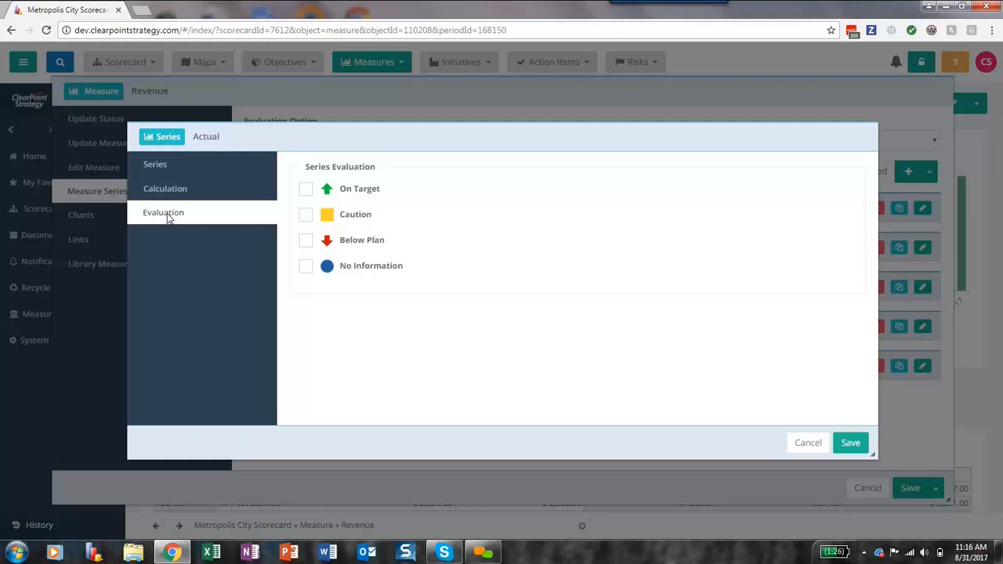
pyautogui.click(305, 189)
pyautogui.click(306, 241)
pyautogui.click(305, 267)
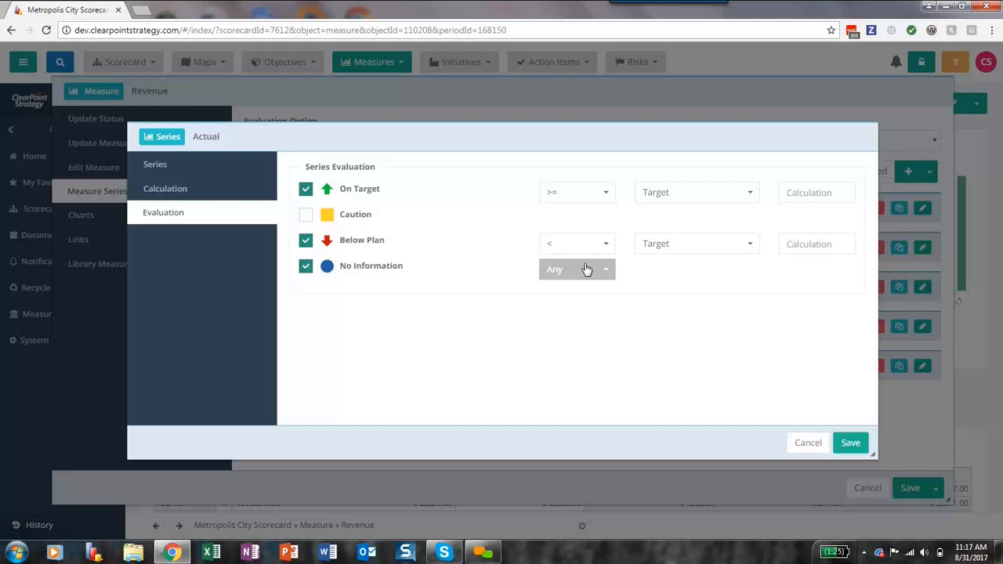
# Compare On Target (>=) and Below Plan (<) each against a static value of 2500, and save the Actual series.
pyautogui.click(732, 191)
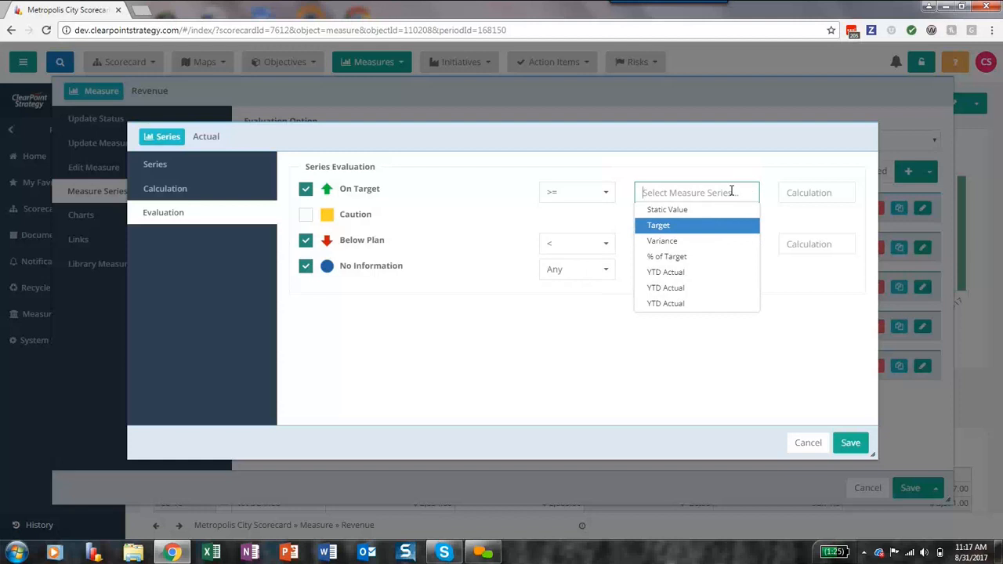
pyautogui.click(685, 210)
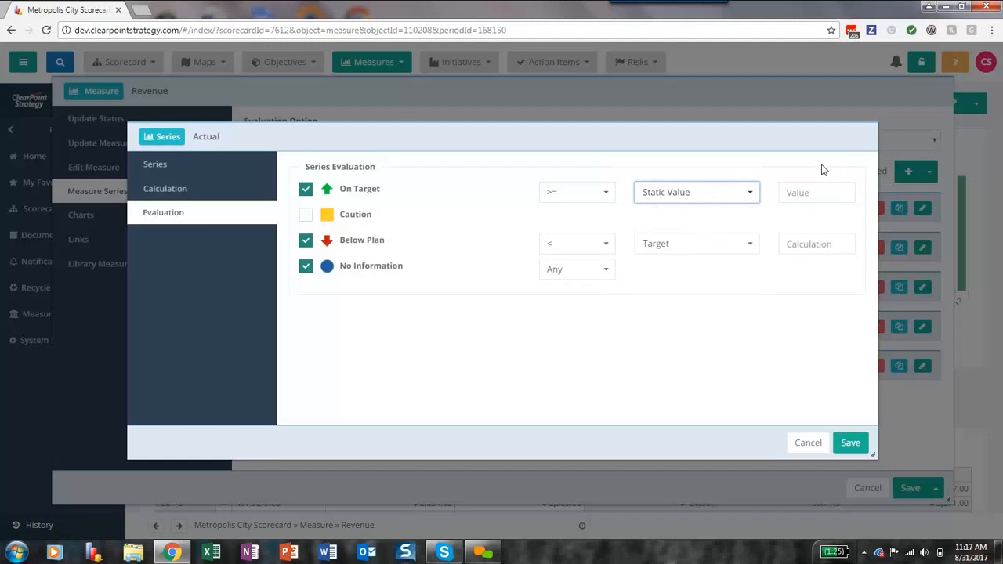
pyautogui.click(794, 192)
pyautogui.write('2500')
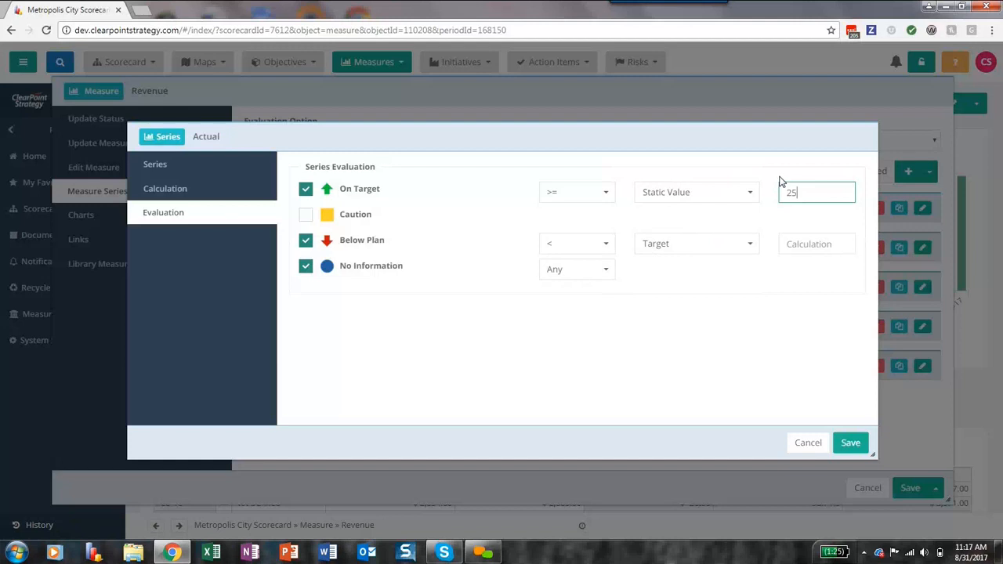
pyautogui.click(716, 245)
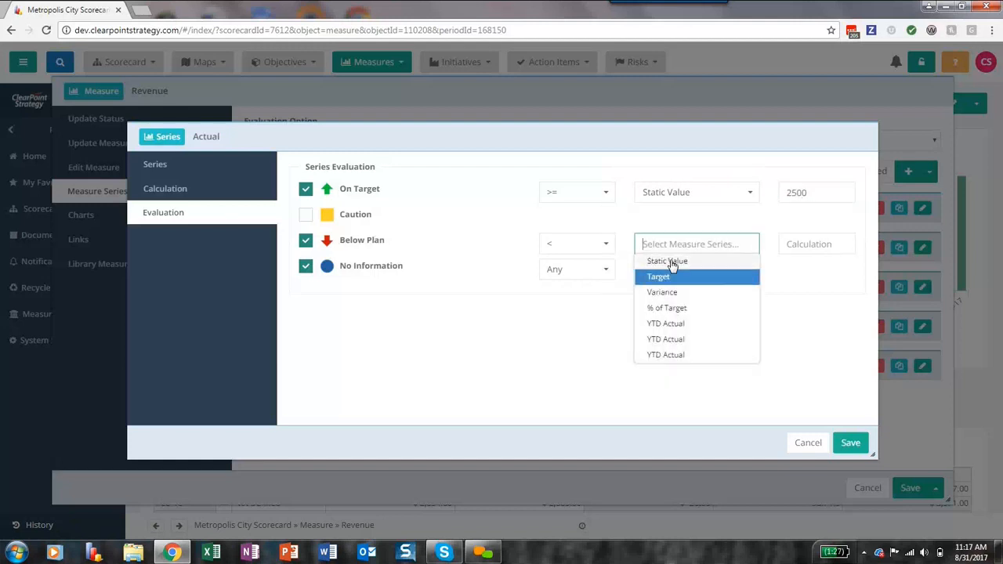
pyautogui.click(683, 262)
pyautogui.click(796, 243)
pyautogui.write('2500')
pyautogui.click(807, 333)
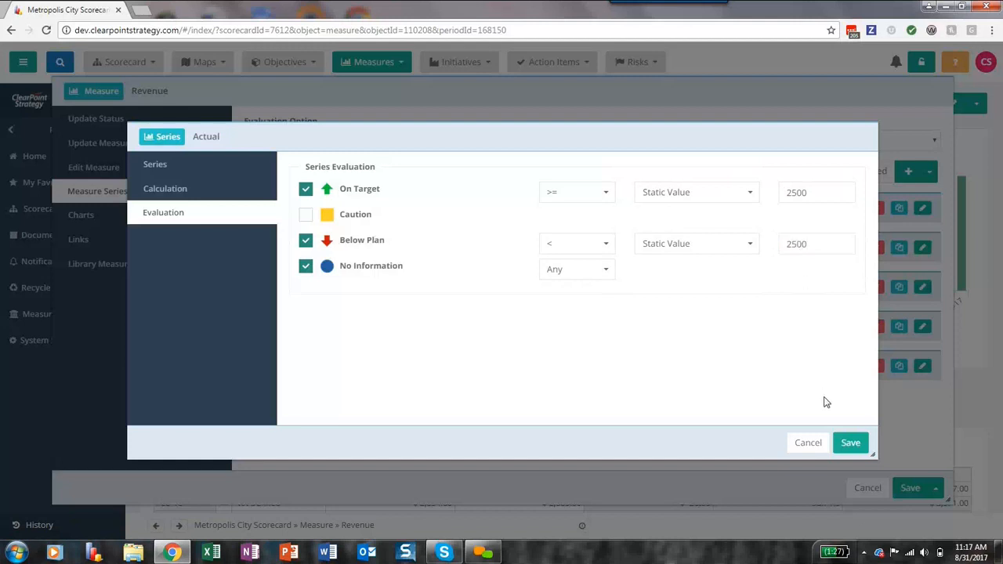
pyautogui.click(851, 443)
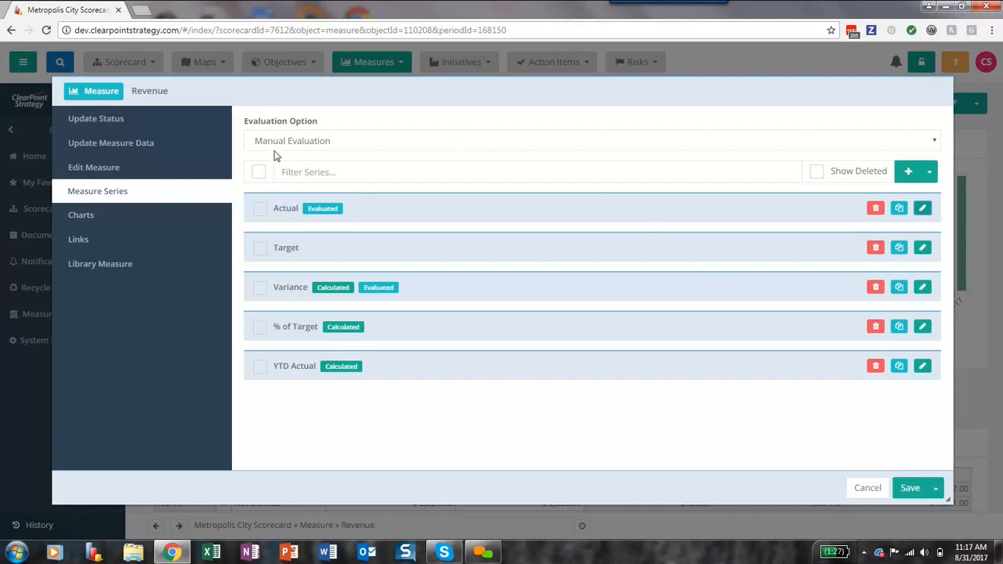
# Set the Revenue measure's evaluation option to Use 'Actual' Evaluation and save the measure.
pyautogui.click(315, 145)
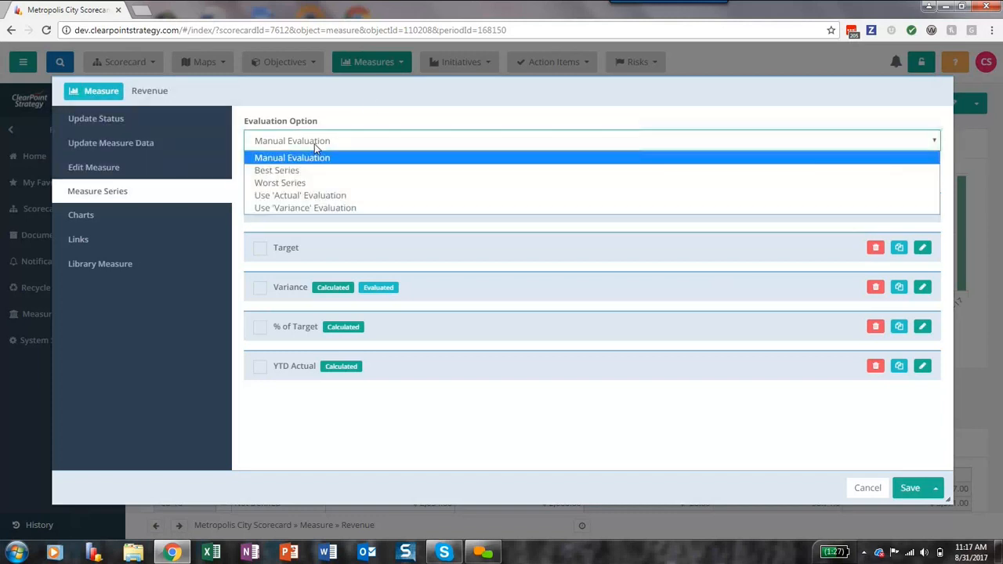
pyautogui.click(343, 198)
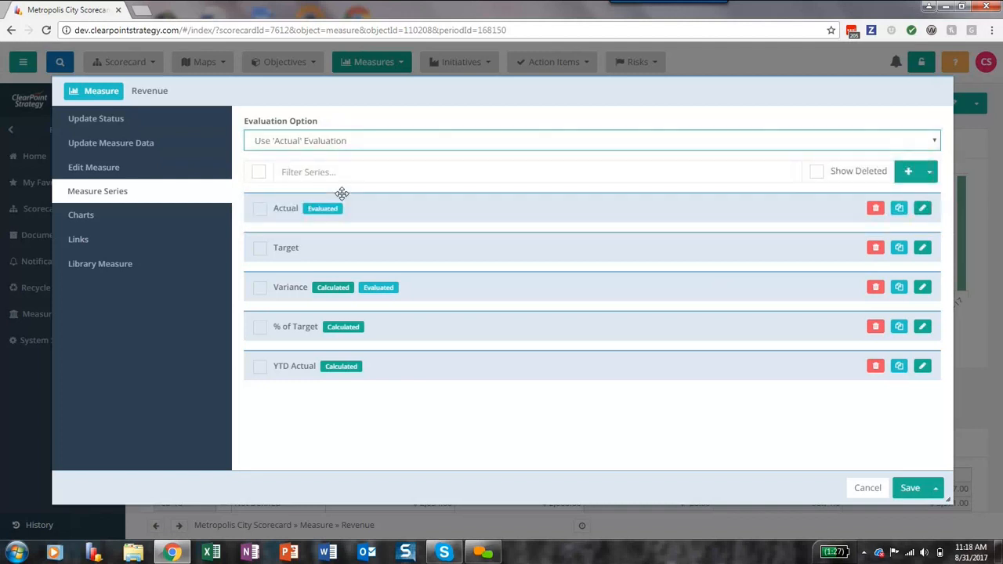
pyautogui.click(908, 488)
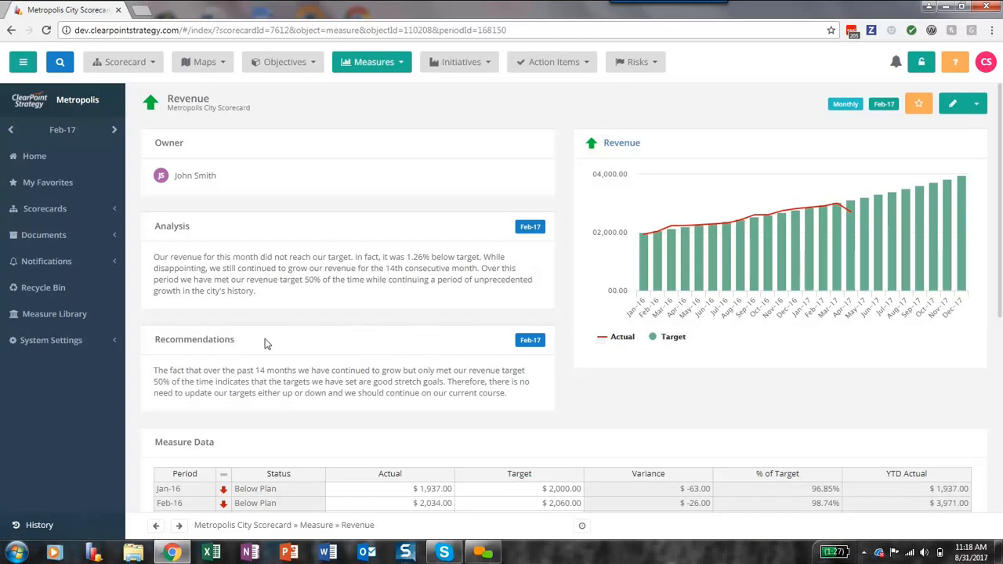
# Open the Measure Library, discarding unsaved changes on the Revenue page, and filter the library by contributor ICMA.
pyautogui.click(72, 320)
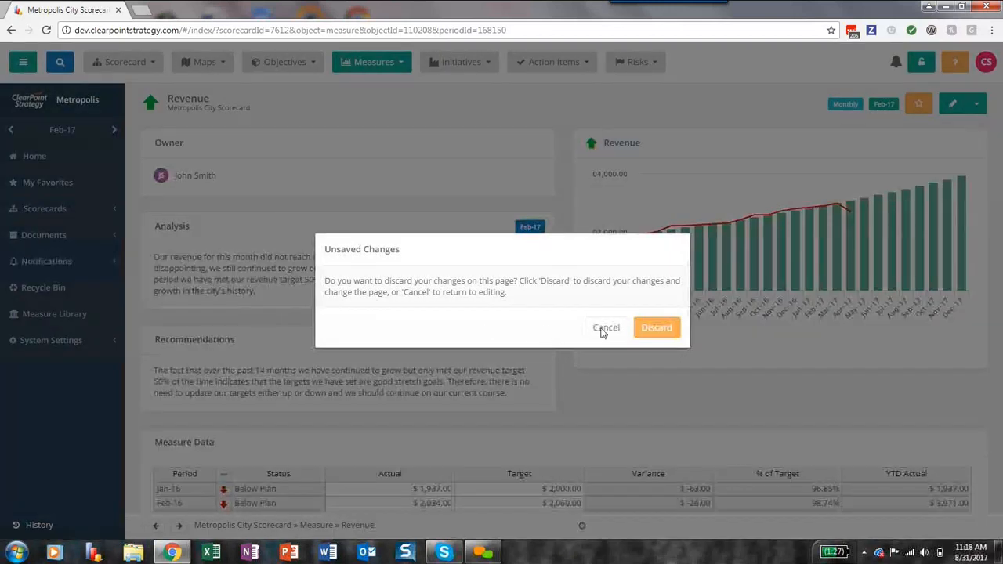
pyautogui.click(656, 328)
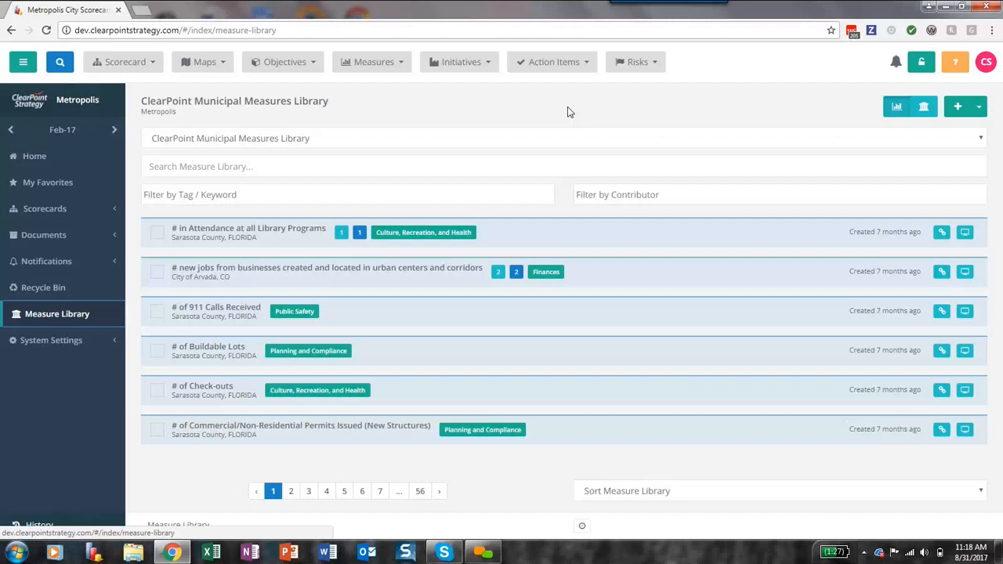
pyautogui.click(615, 191)
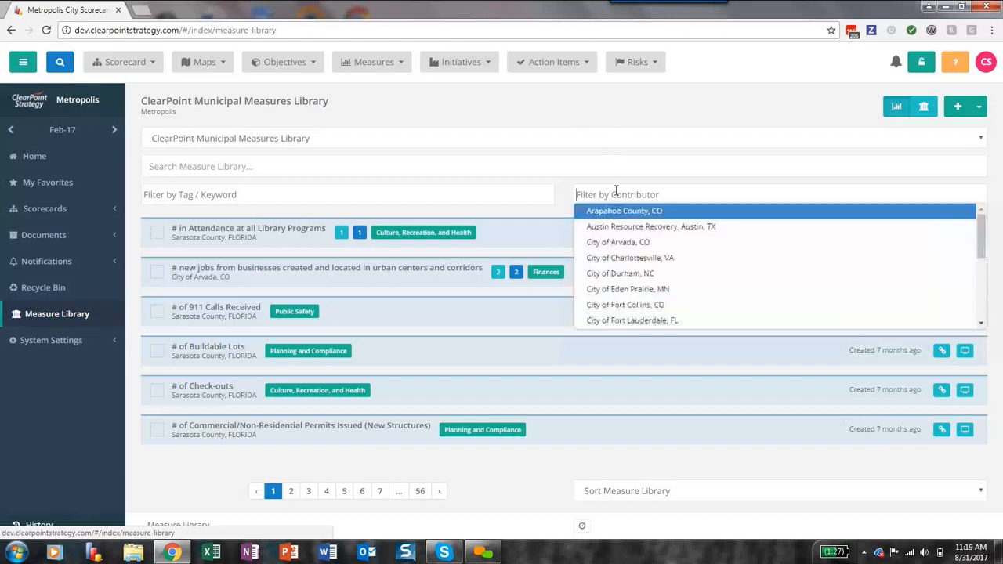
pyautogui.scroll(-2, 616, 235)
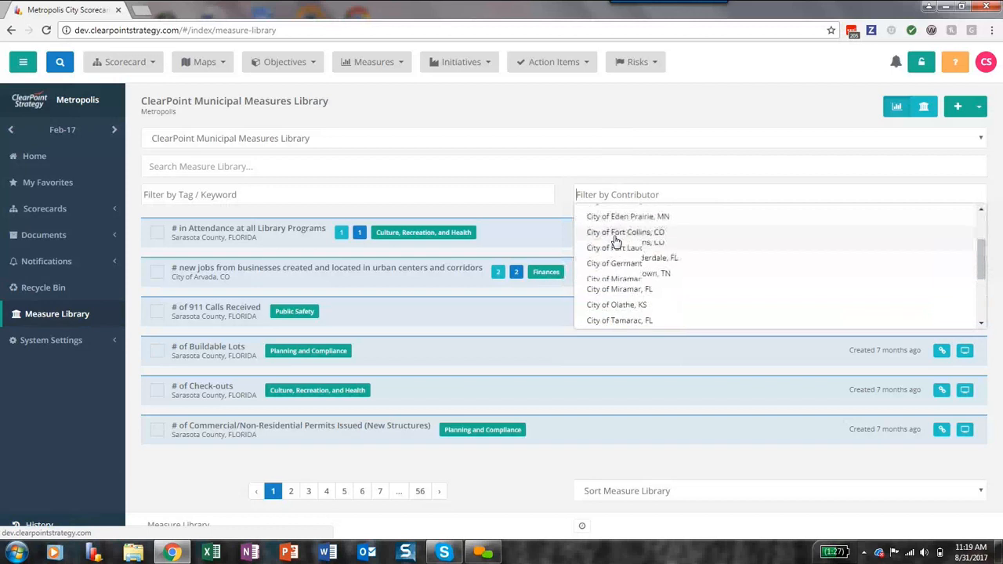
pyautogui.scroll(-2, 616, 251)
pyautogui.click(616, 259)
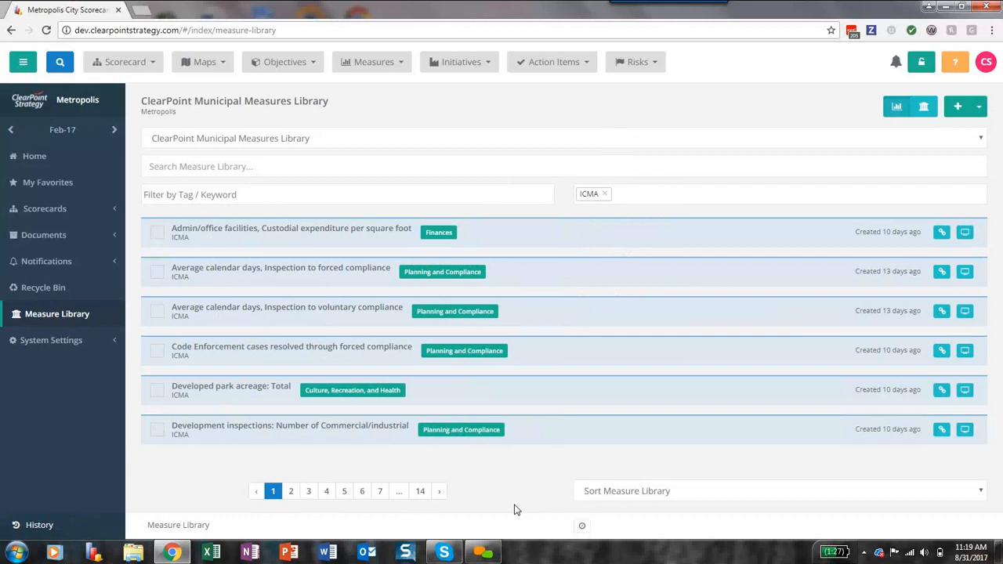
# Preview ICMA's Code Enforcement cases resolved through forced compliance measure, examine its definition and measure data, and close the preview.
pyautogui.click(964, 351)
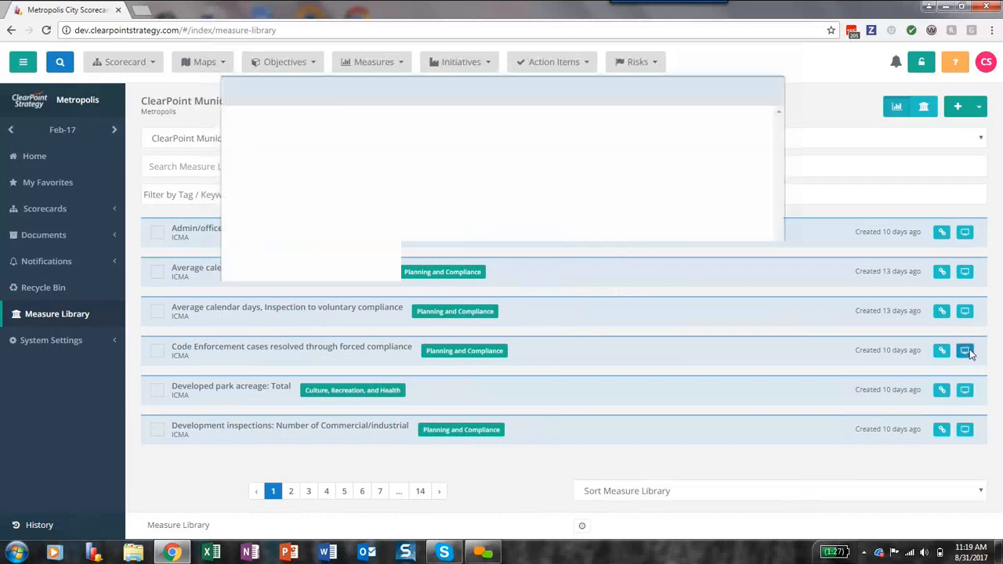
pyautogui.scroll(-5, 482, 212)
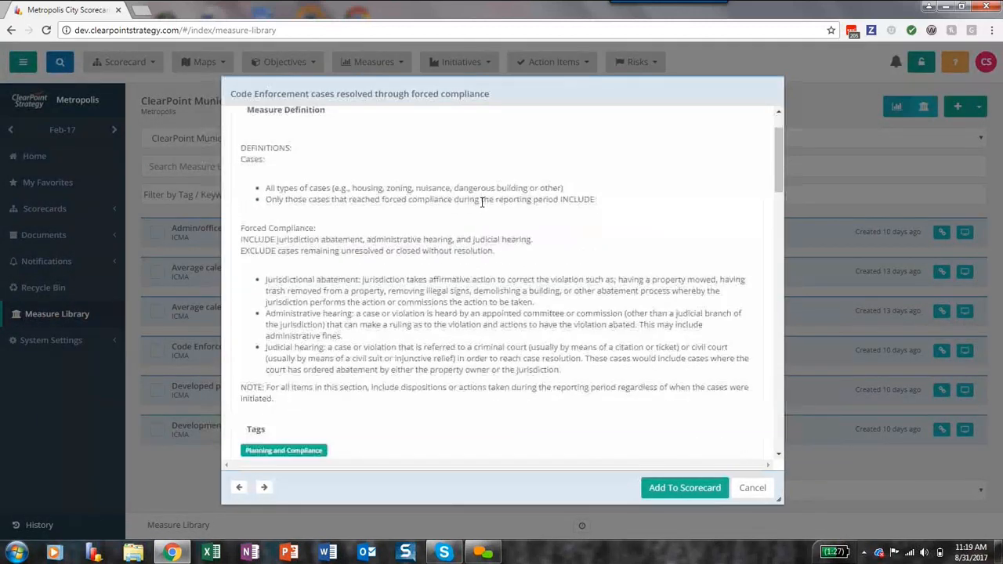
pyautogui.scroll(-5, 482, 206)
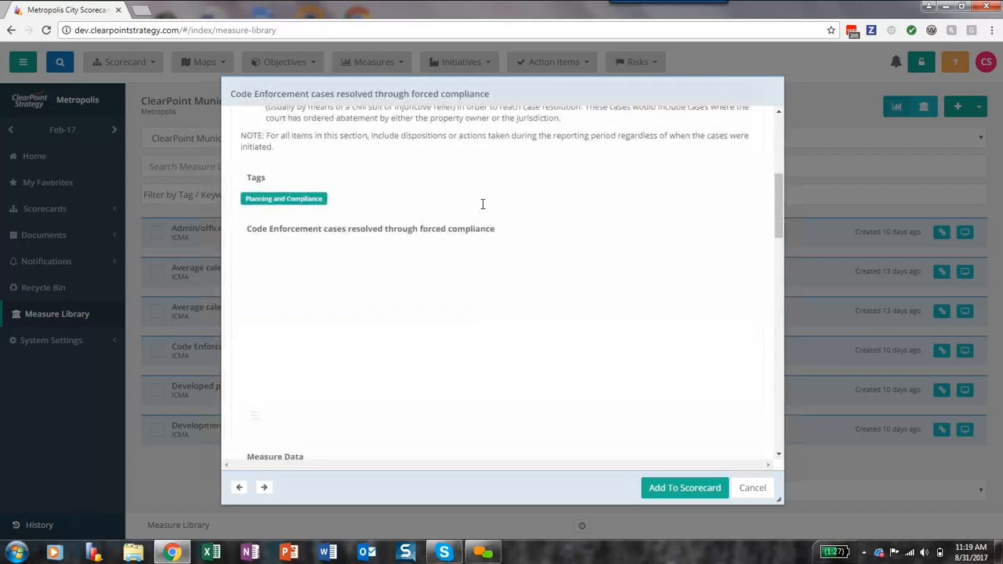
pyautogui.moveTo(339, 349); pyautogui.dragTo(461, 341)
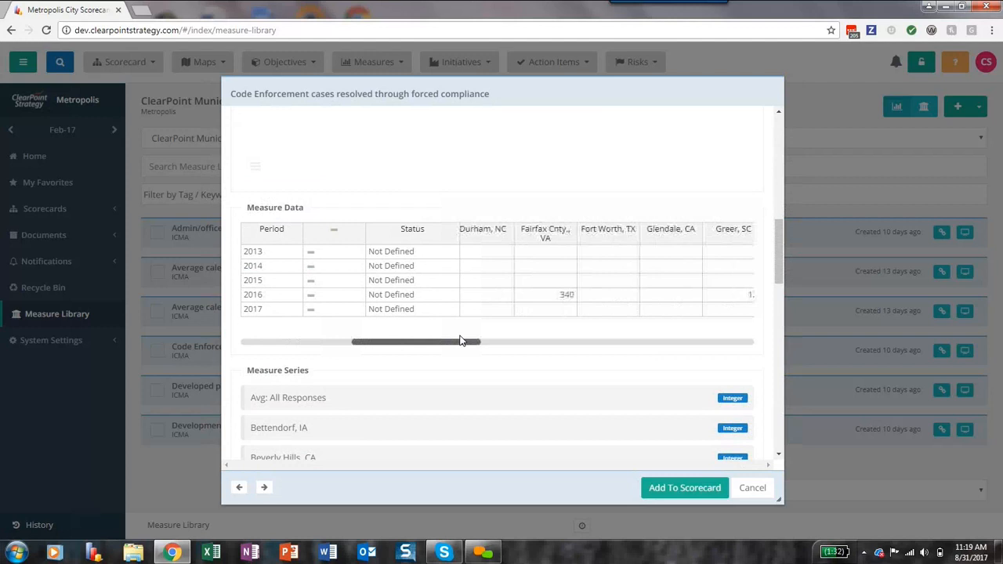
pyautogui.click(750, 489)
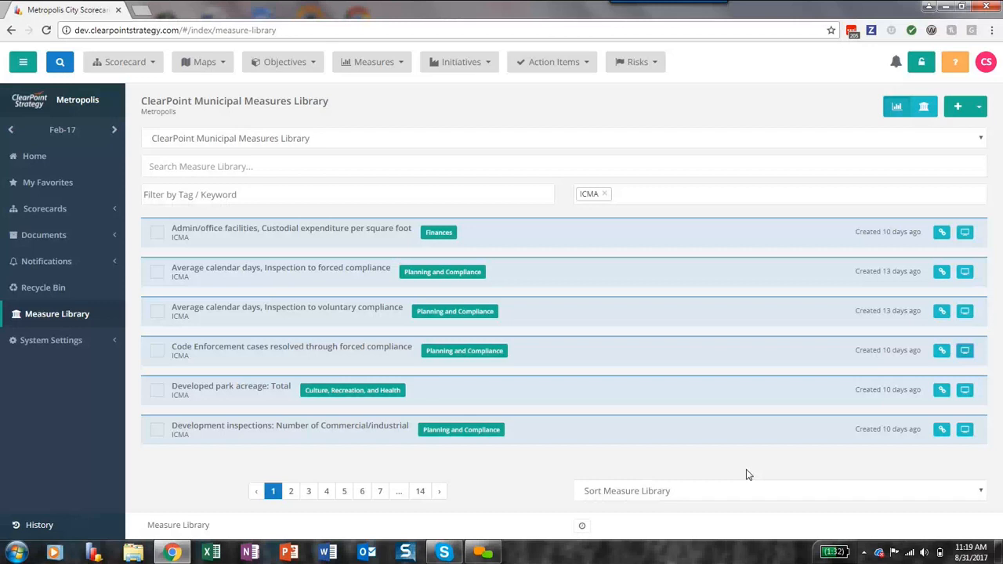
# Remove the ICMA contributor filter, filter the library by the Public Safety tag, and search for "response".
pyautogui.click(604, 193)
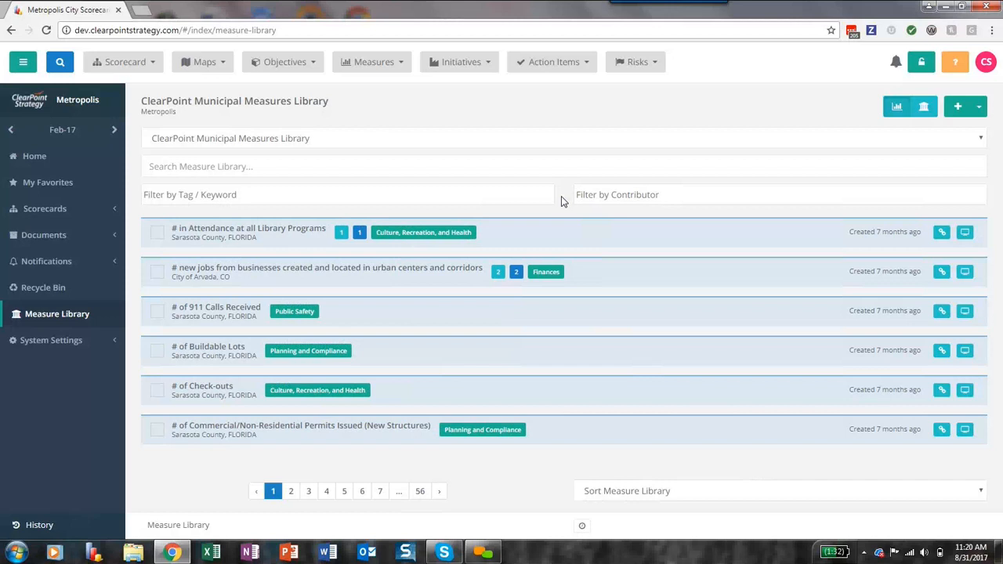
pyautogui.click(181, 199)
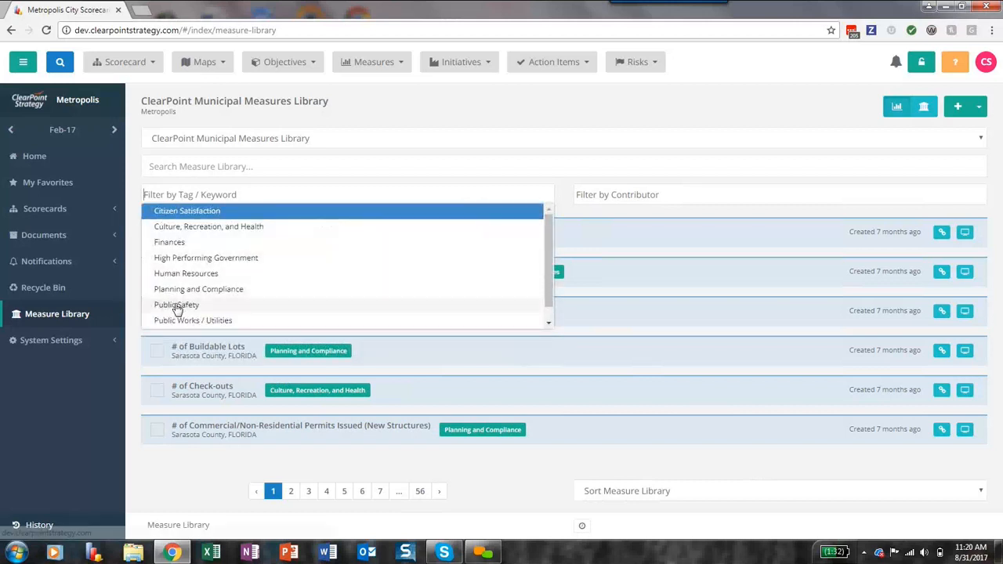
pyautogui.click(179, 305)
pyautogui.click(187, 169)
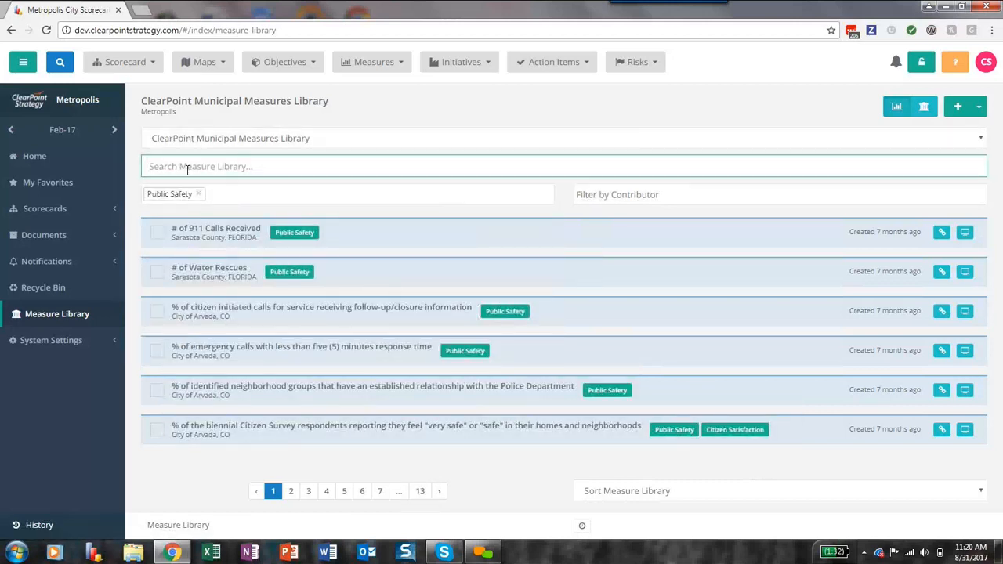
pyautogui.write('res')
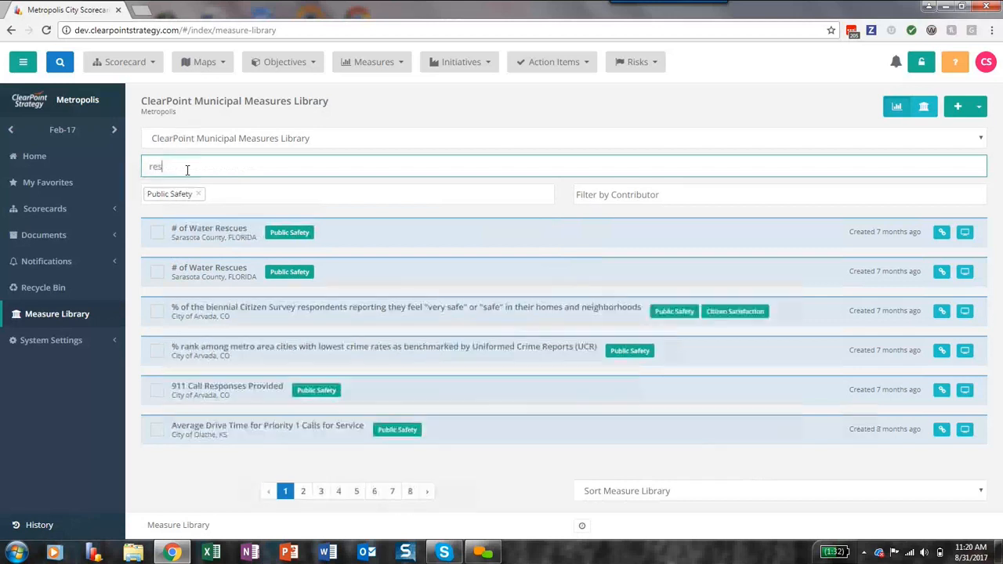
pyautogui.write('ponse')
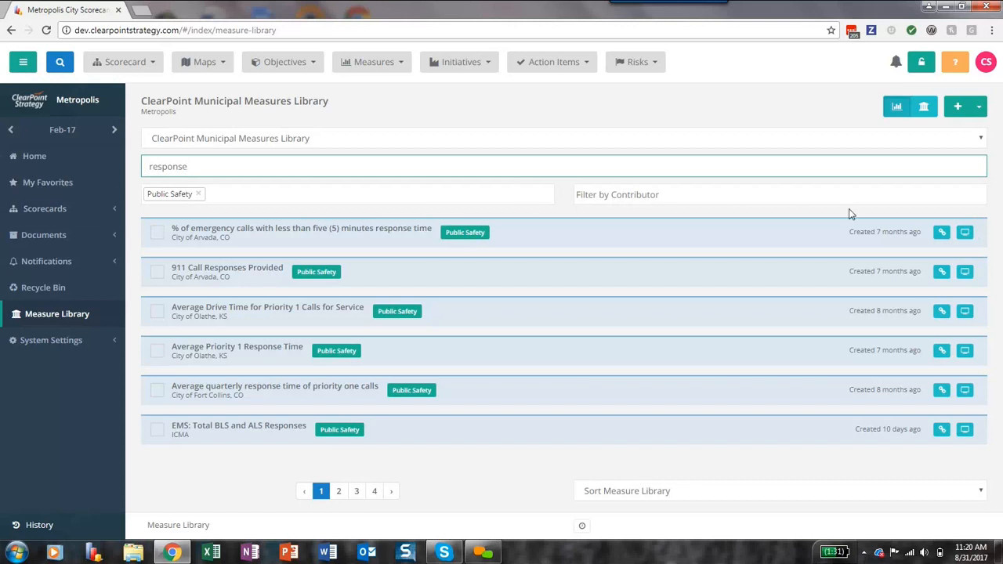
# Link "% of emergency calls with less than five (5) minutes response time" to EMS Response Time in Metropolis City Scorecard.
pyautogui.click(941, 232)
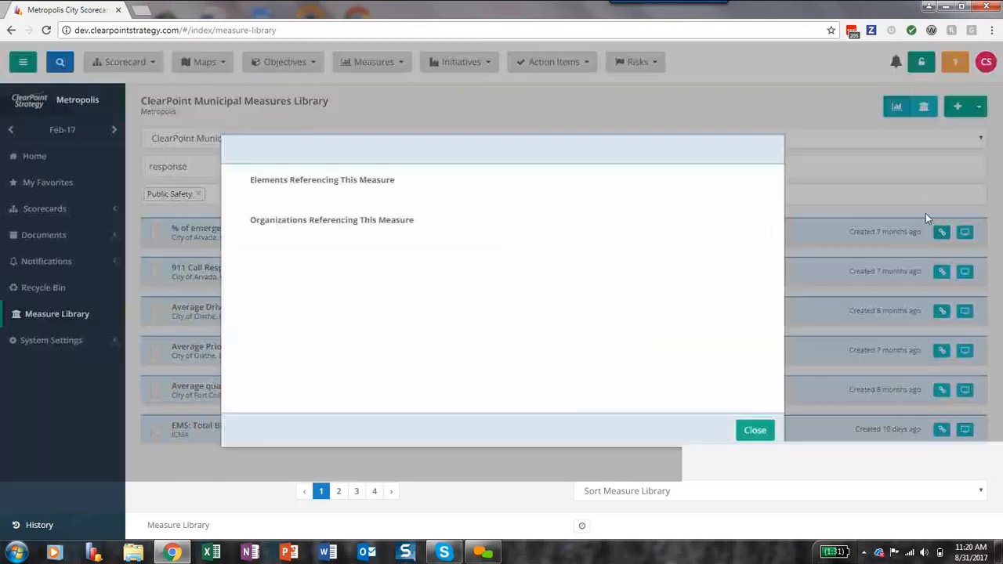
pyautogui.click(739, 198)
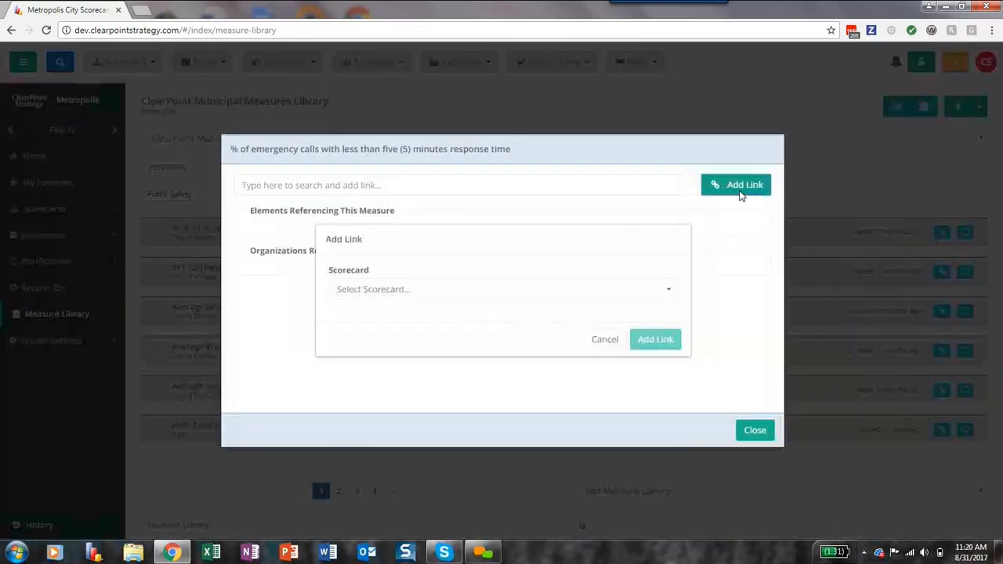
pyautogui.click(429, 287)
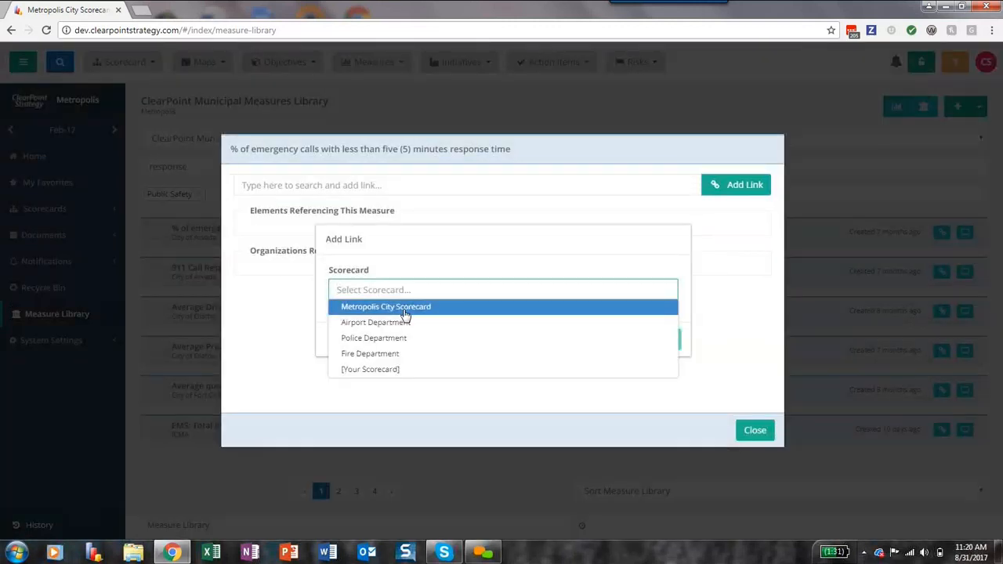
pyautogui.click(406, 308)
pyautogui.click(404, 313)
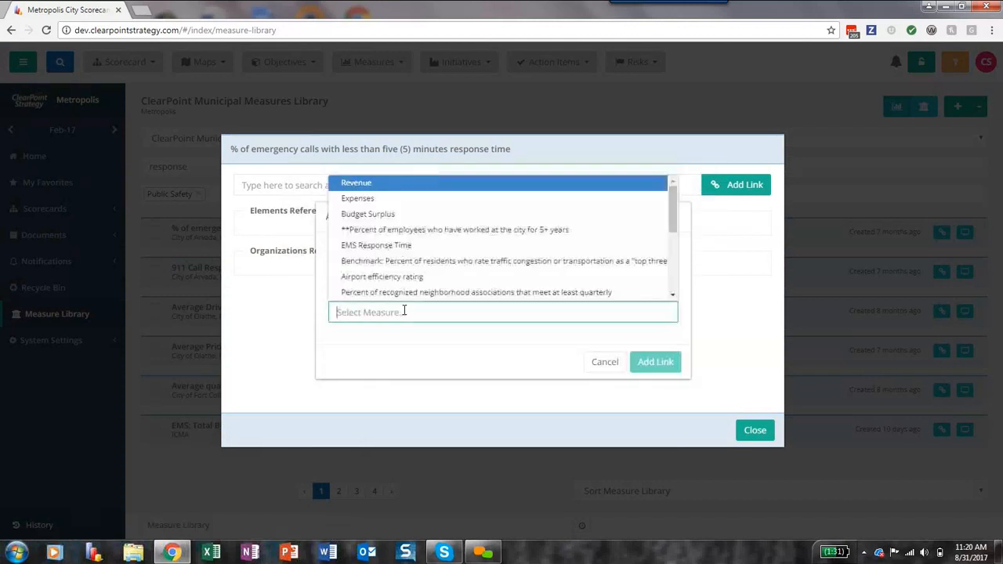
pyautogui.click(400, 246)
pyautogui.click(647, 361)
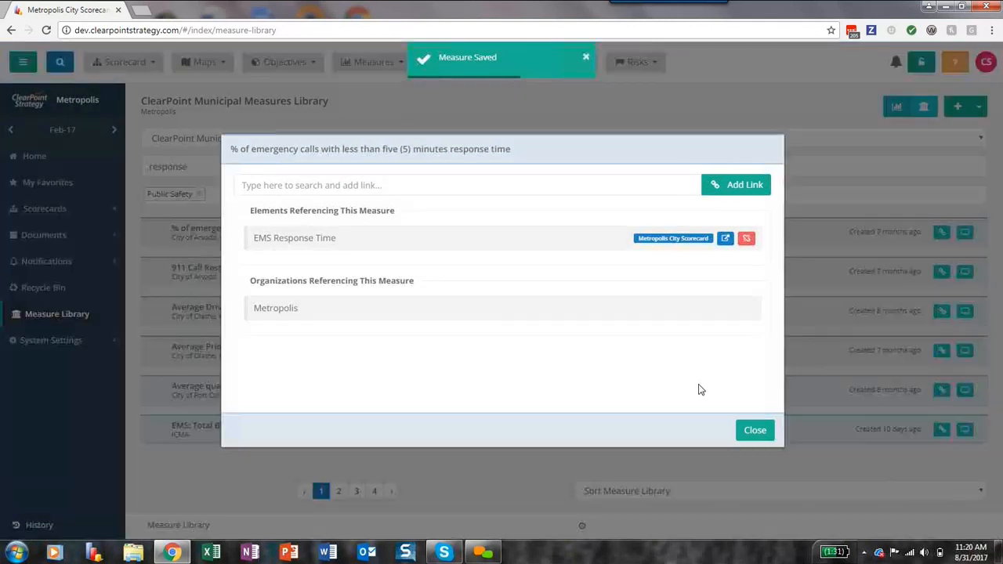
pyautogui.click(753, 430)
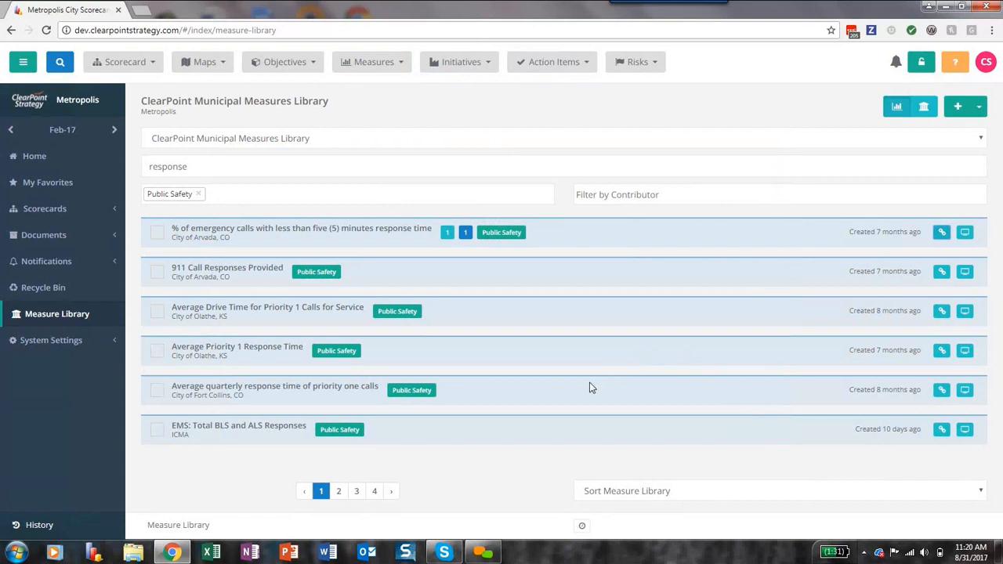
# Link "Average quarterly response time of priority one calls" to the EMS Response Time measure in Metropolis City Scorecard.
pyautogui.click(941, 389)
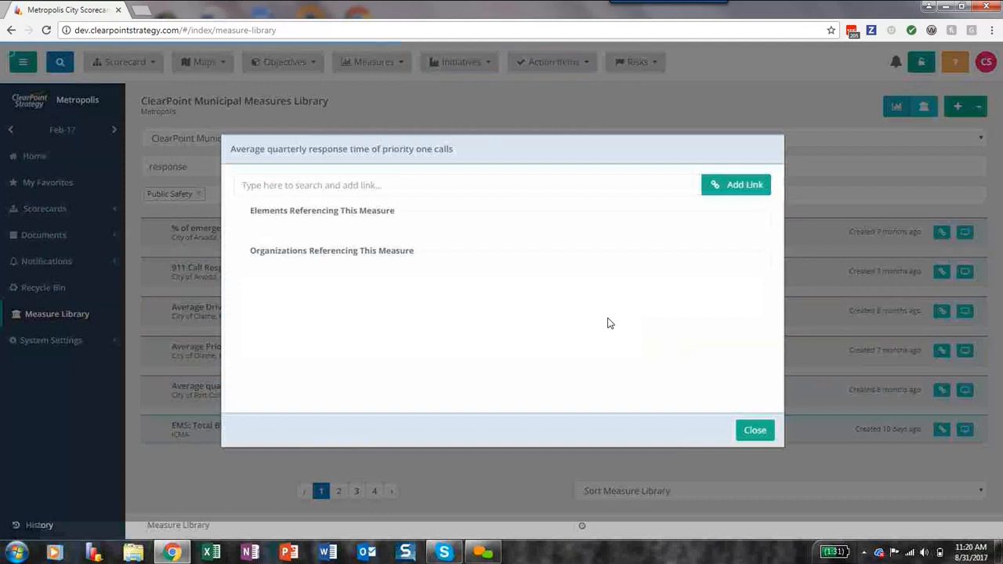
pyautogui.click(715, 186)
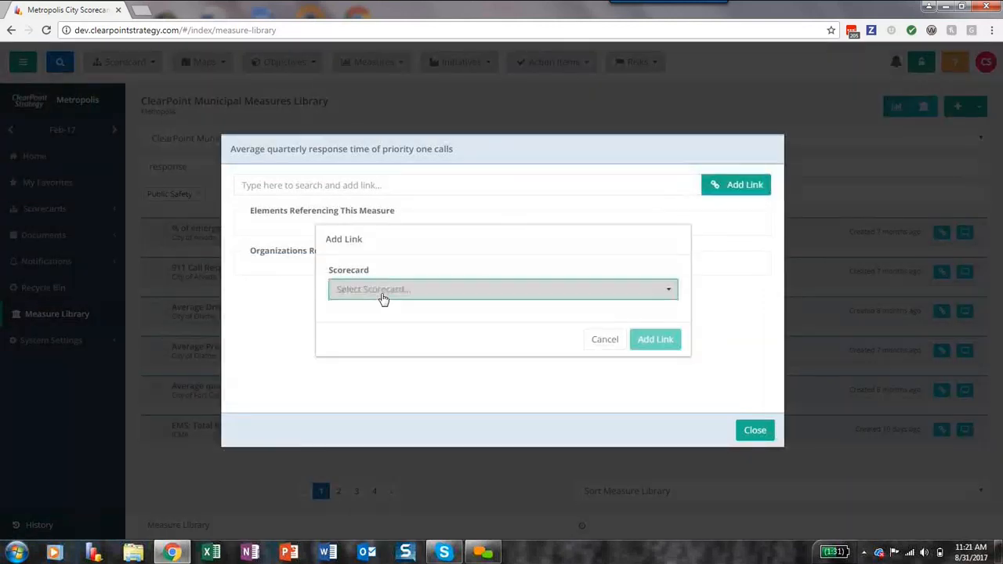
pyautogui.click(382, 291)
pyautogui.click(385, 311)
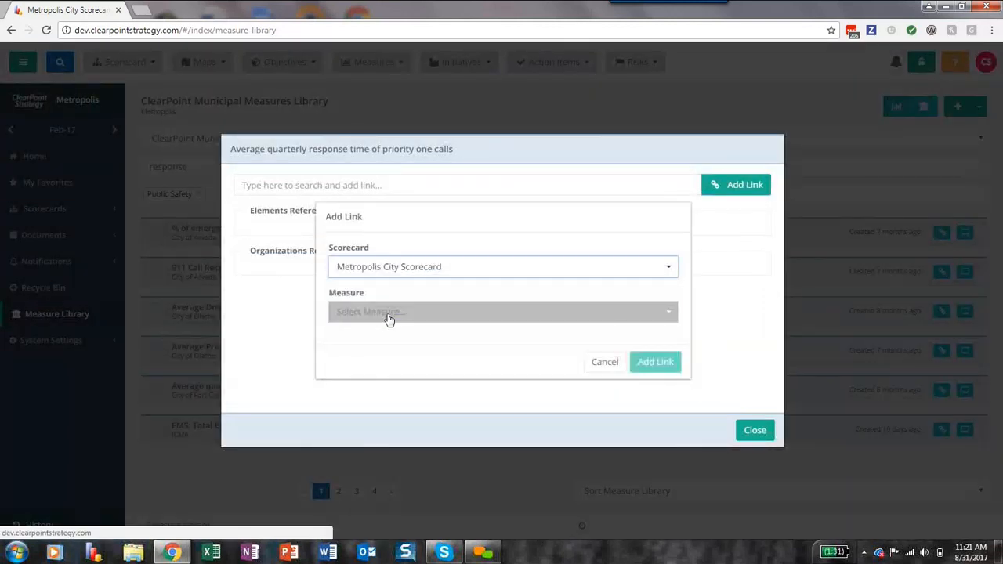
pyautogui.click(387, 314)
pyautogui.click(378, 245)
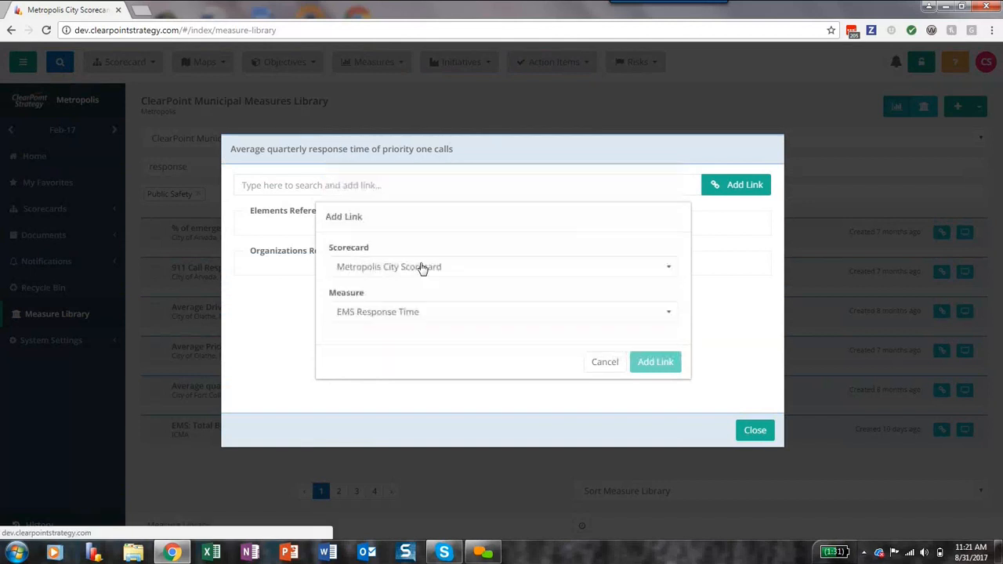
pyautogui.click(655, 368)
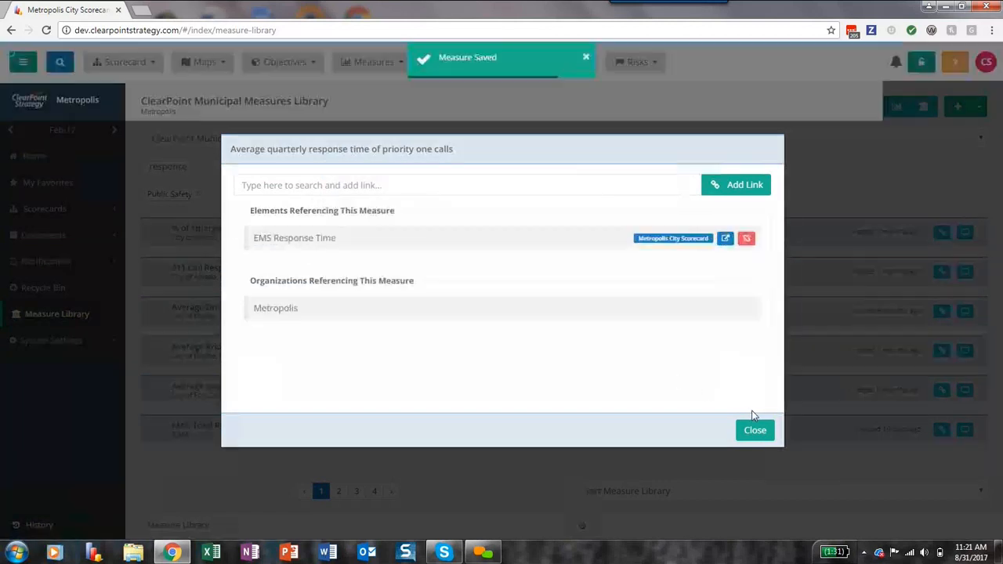
pyautogui.click(749, 431)
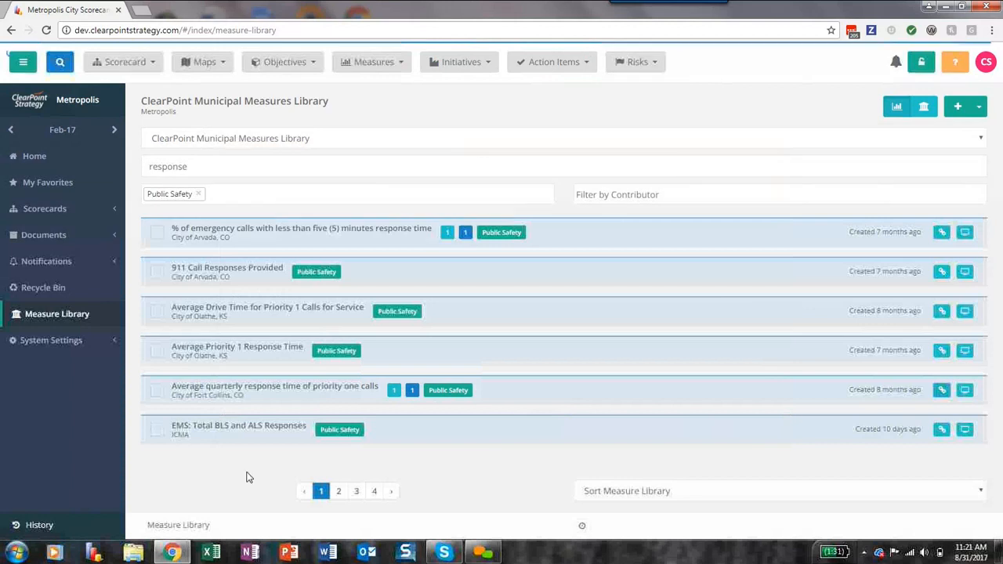
# On results page 2, link ICMA's "NEW: Emergency fire response time" measure to EMS Response Time in Metropolis City Scorecard.
pyautogui.click(341, 491)
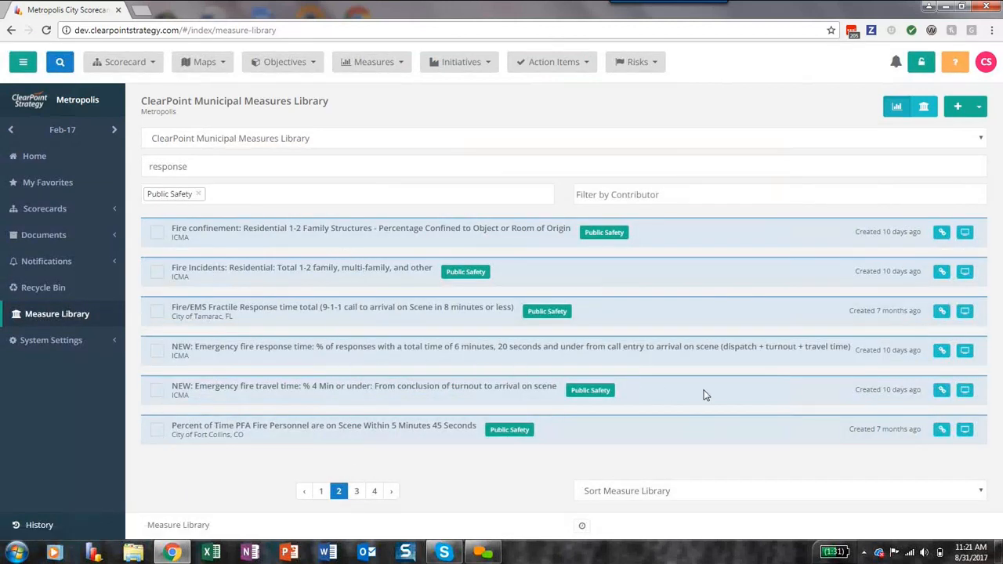
pyautogui.click(942, 352)
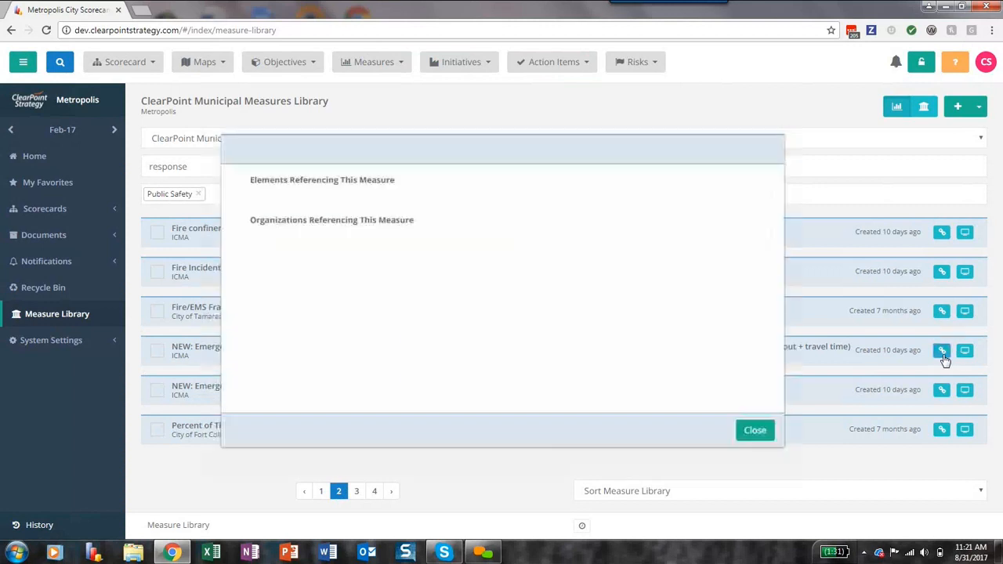
pyautogui.click(735, 188)
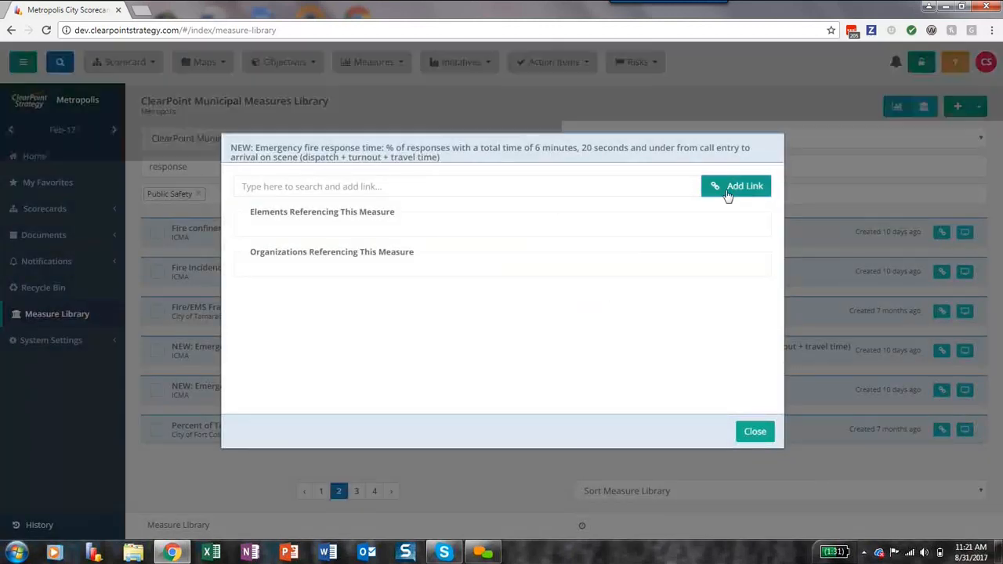
pyautogui.click(406, 291)
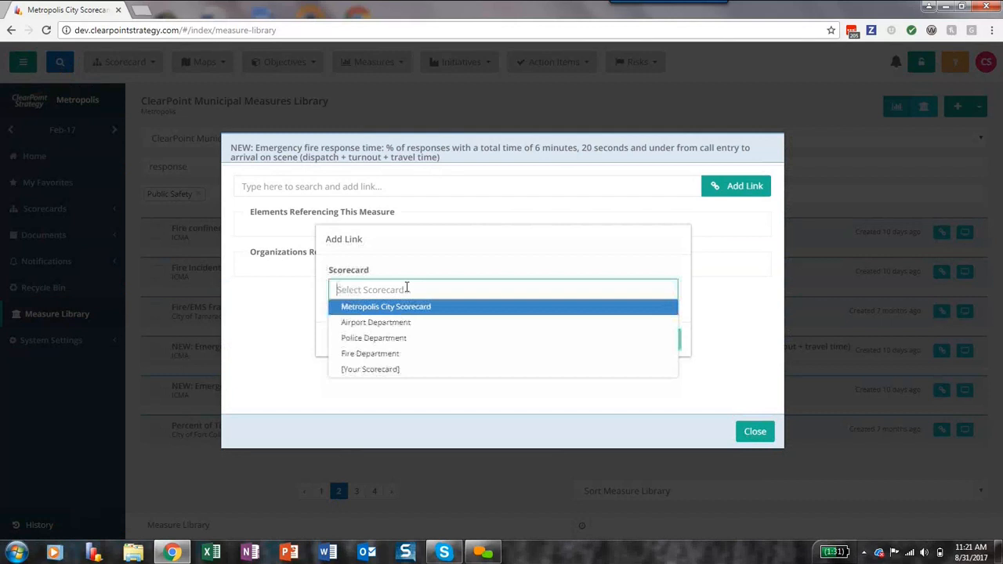
pyautogui.click(408, 311)
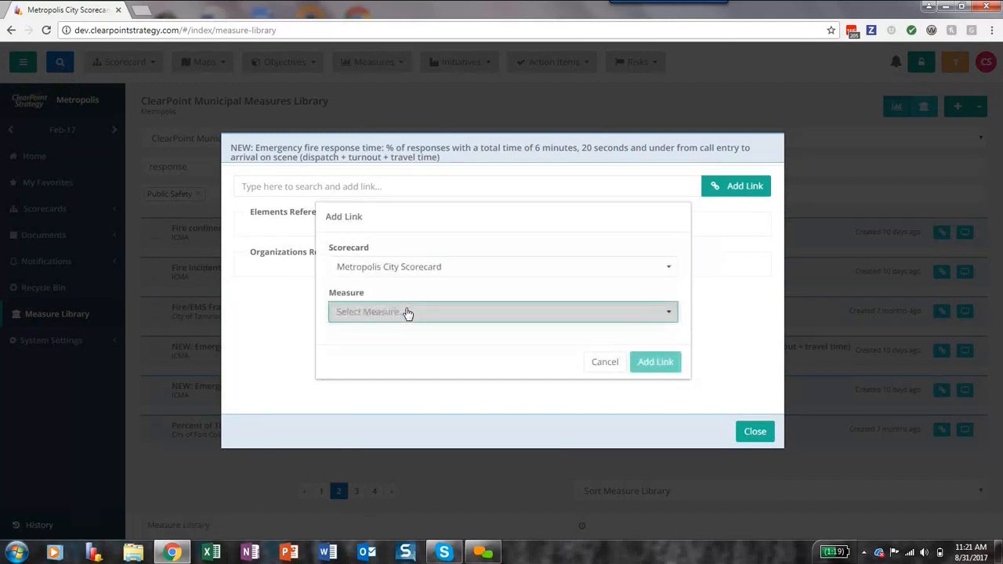
pyautogui.click(408, 312)
pyautogui.click(415, 244)
pyautogui.click(655, 362)
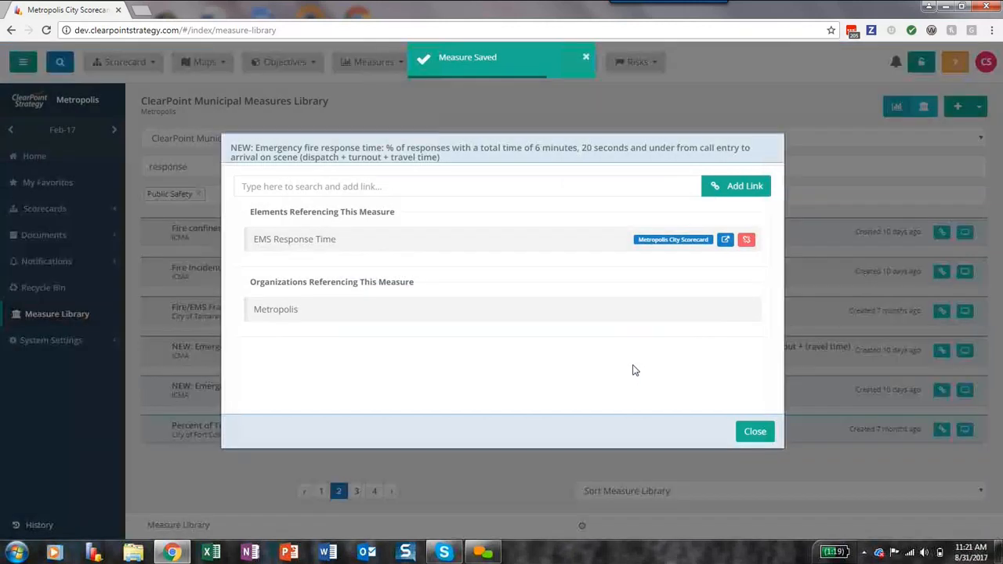
pyautogui.click(754, 431)
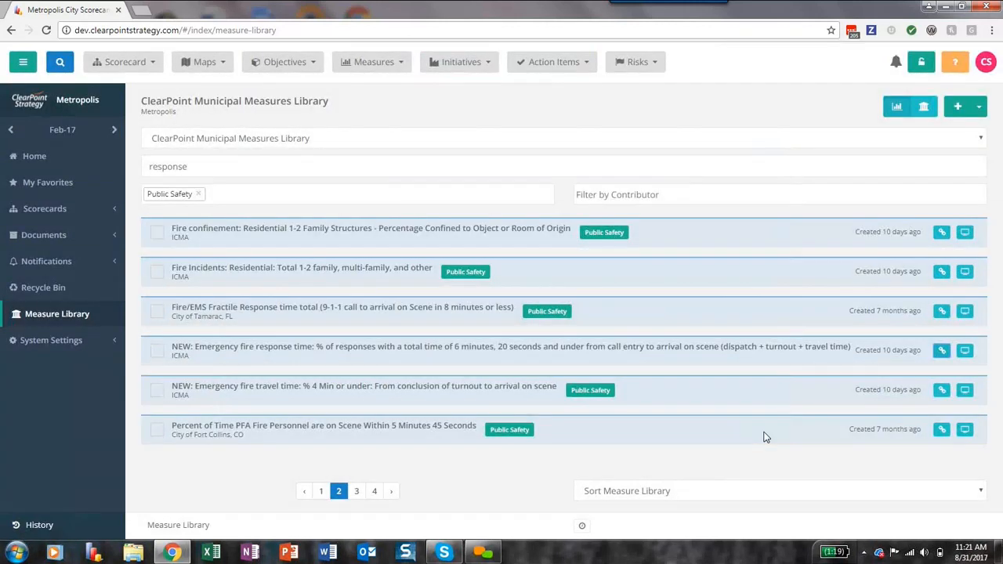
# Open the EMS Response Time measure for editing and display its linked library measures.
pyautogui.click(375, 72)
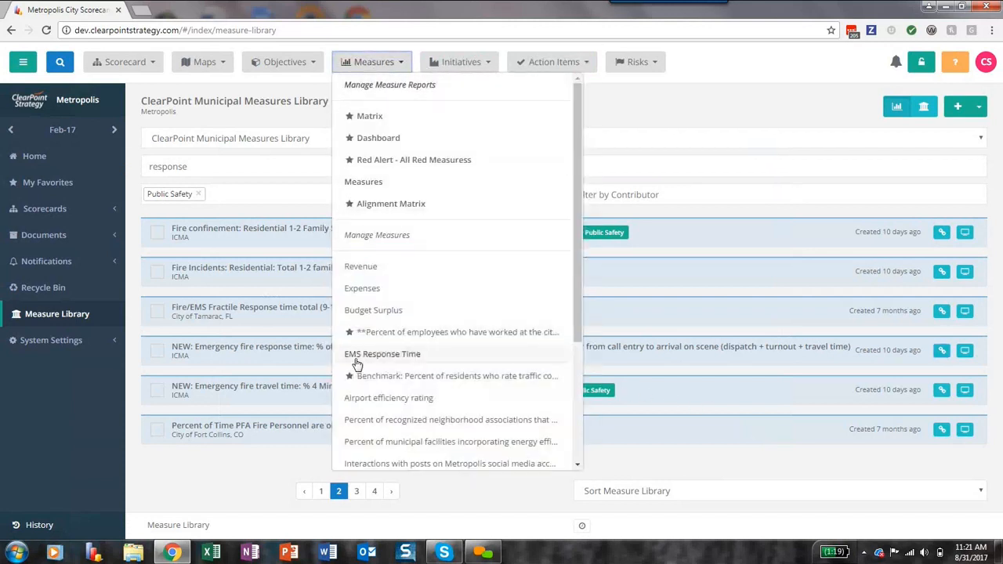
pyautogui.click(356, 357)
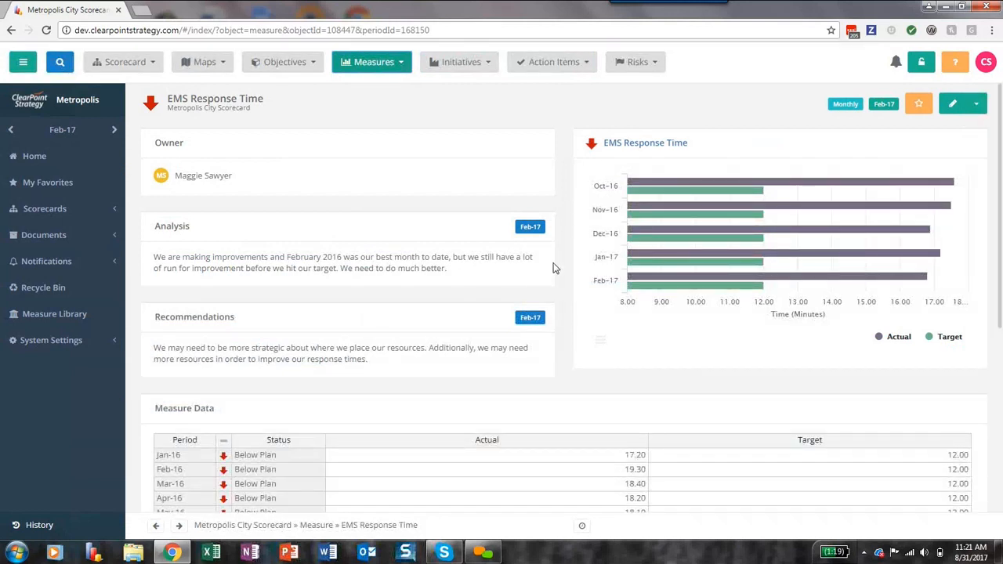
pyautogui.click(949, 105)
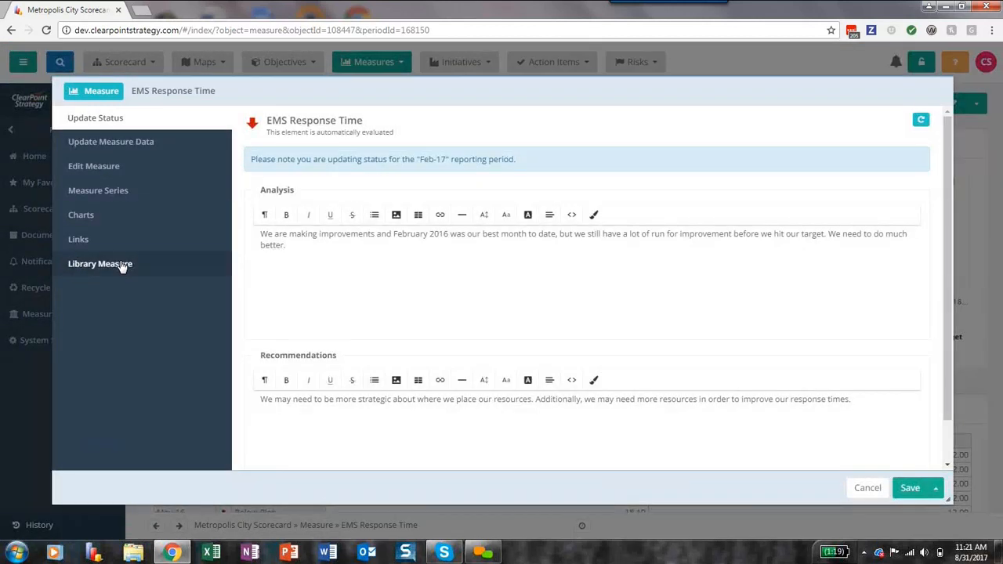
pyautogui.click(123, 265)
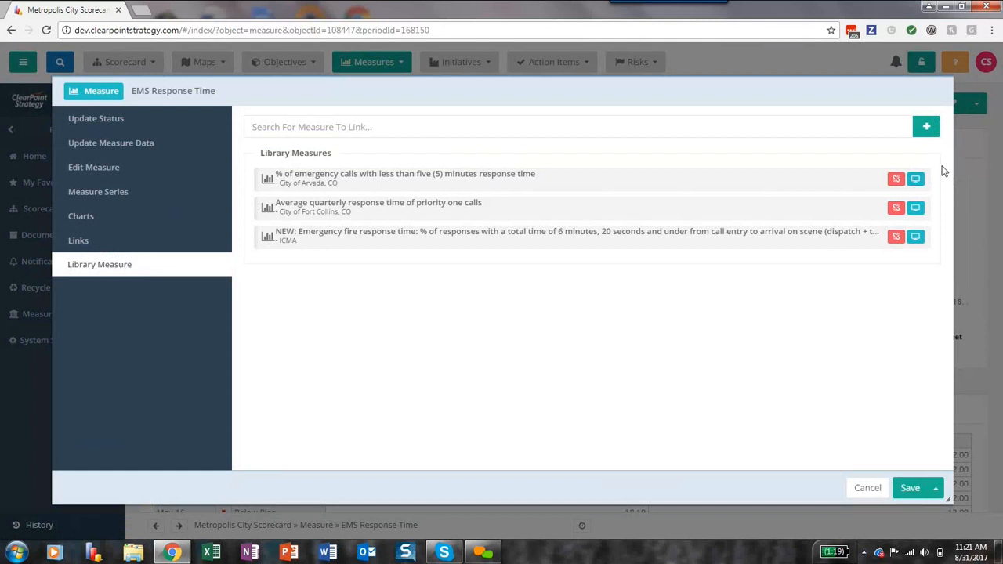
# Examine the definition and measure data of the linked ICMA emergency fire response time measure, and close the measure editor without saving.
pyautogui.click(913, 236)
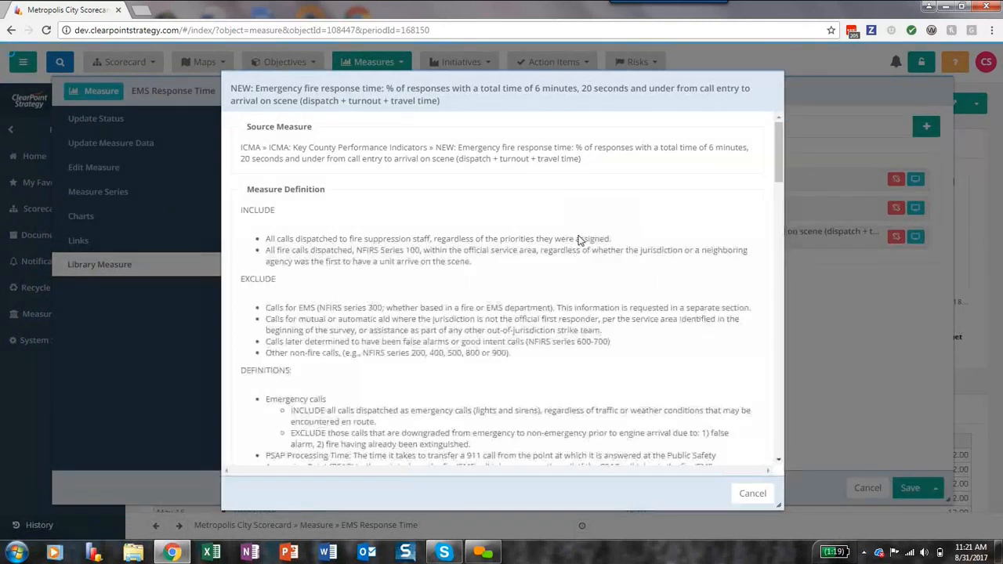
pyautogui.scroll(-10, 579, 240)
pyautogui.scroll(-10, 576, 240)
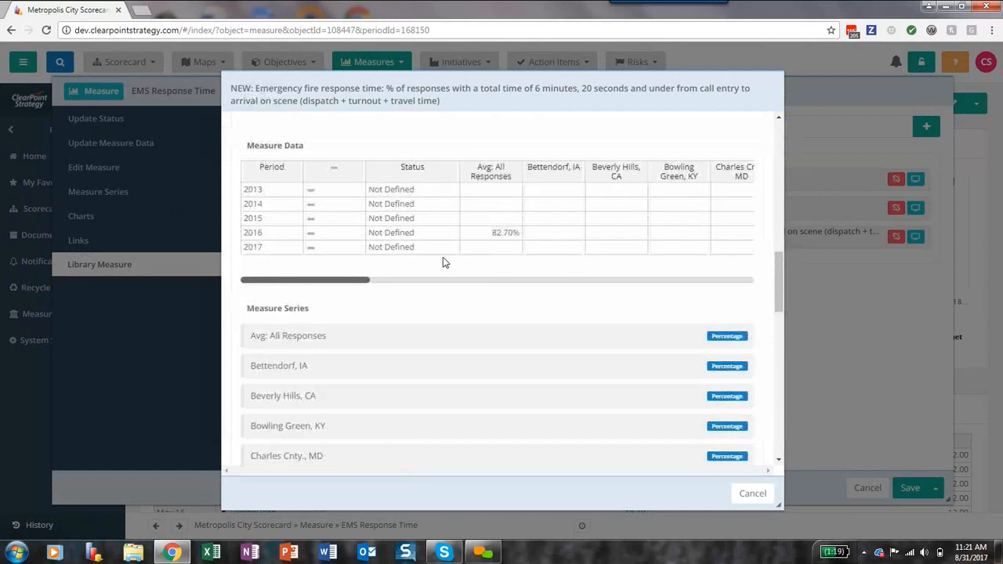
pyautogui.moveTo(340, 229); pyautogui.dragTo(402, 235)
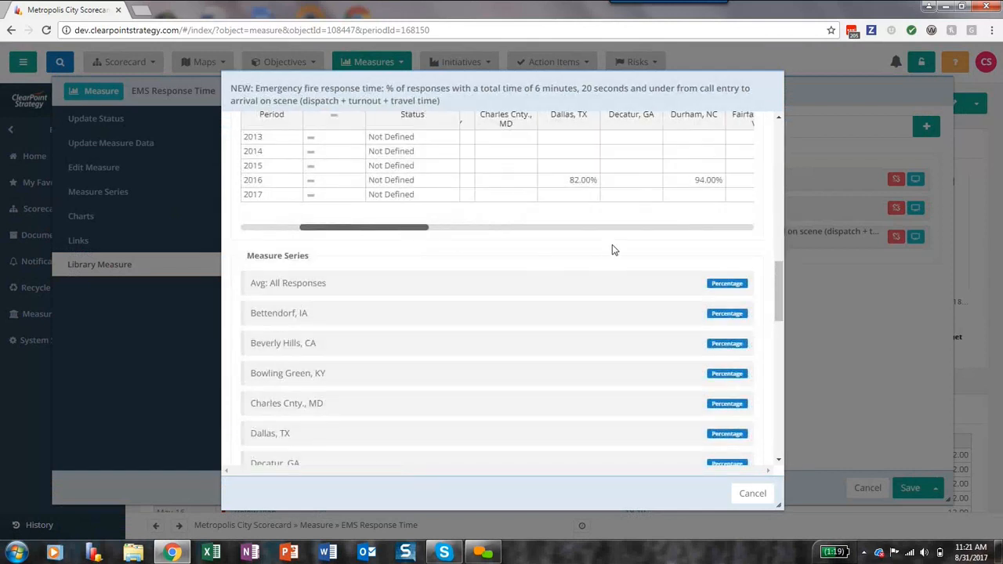
pyautogui.scroll(1, 650, 266)
pyautogui.click(750, 493)
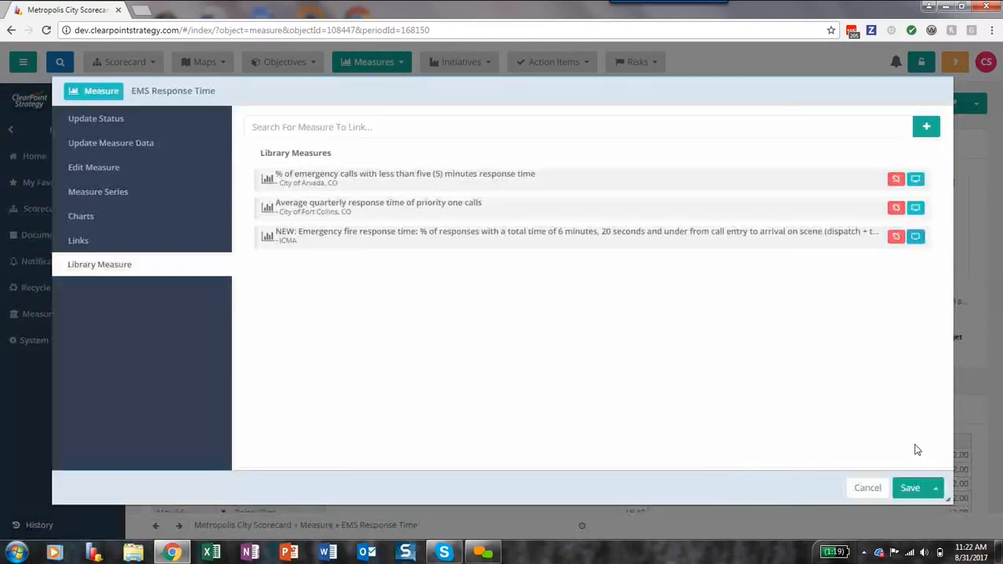
pyautogui.click(868, 489)
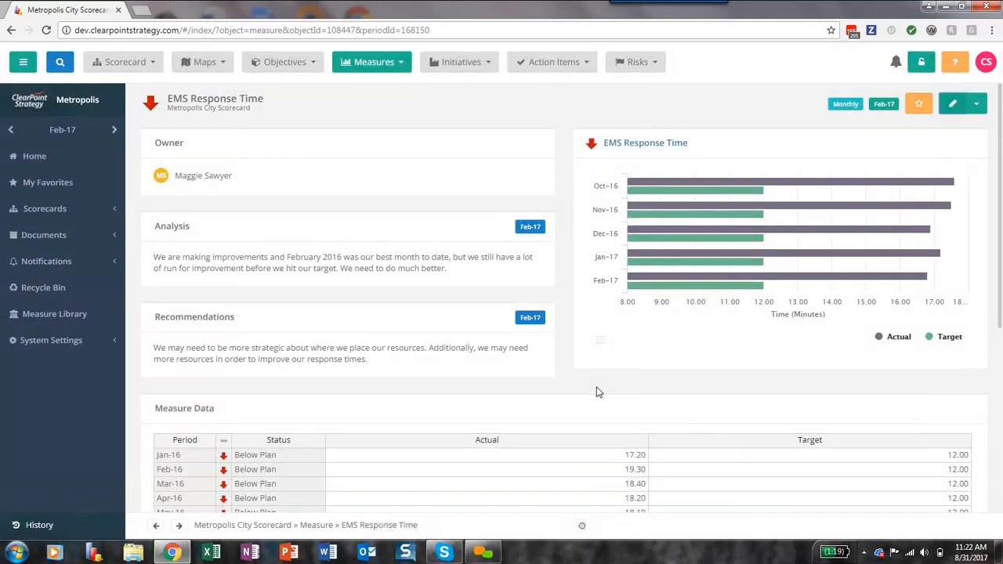
# Return to the Measure Library and browse its member organizations as far as the Metropolis entry.
pyautogui.click(36, 524)
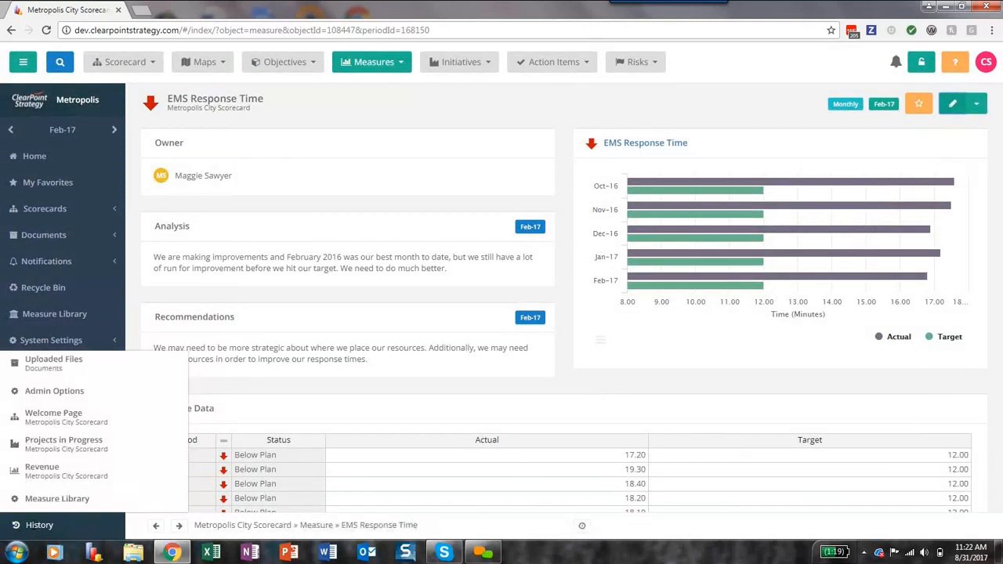
pyautogui.click(49, 501)
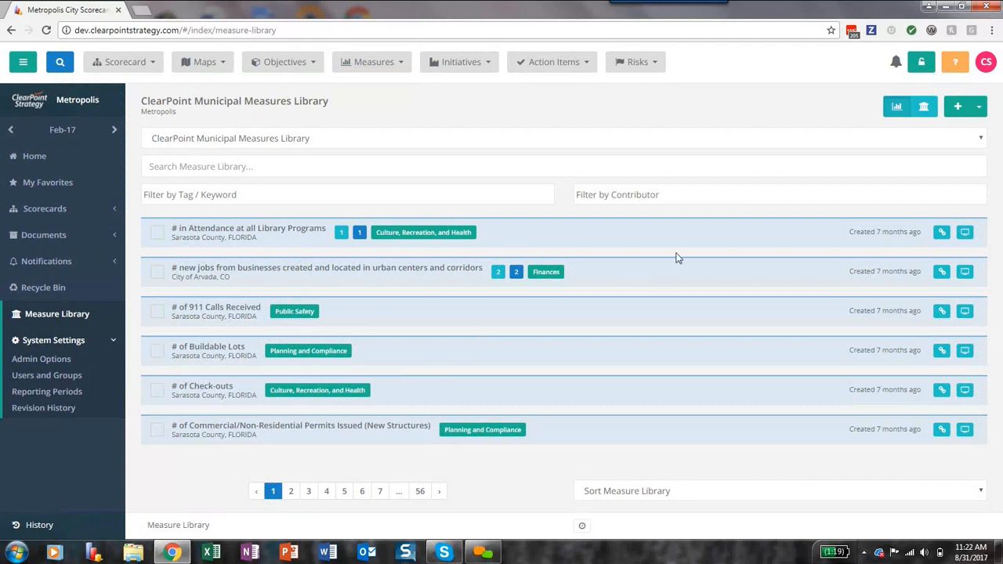
pyautogui.click(923, 110)
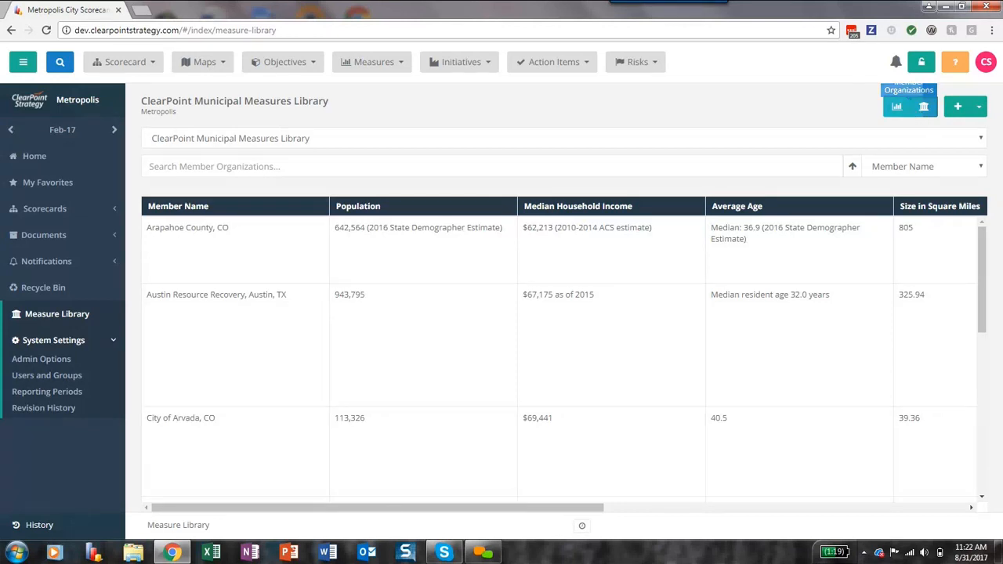
pyautogui.scroll(-2, 378, 497)
pyautogui.scroll(-3, 289, 365)
pyautogui.scroll(-3, 290, 365)
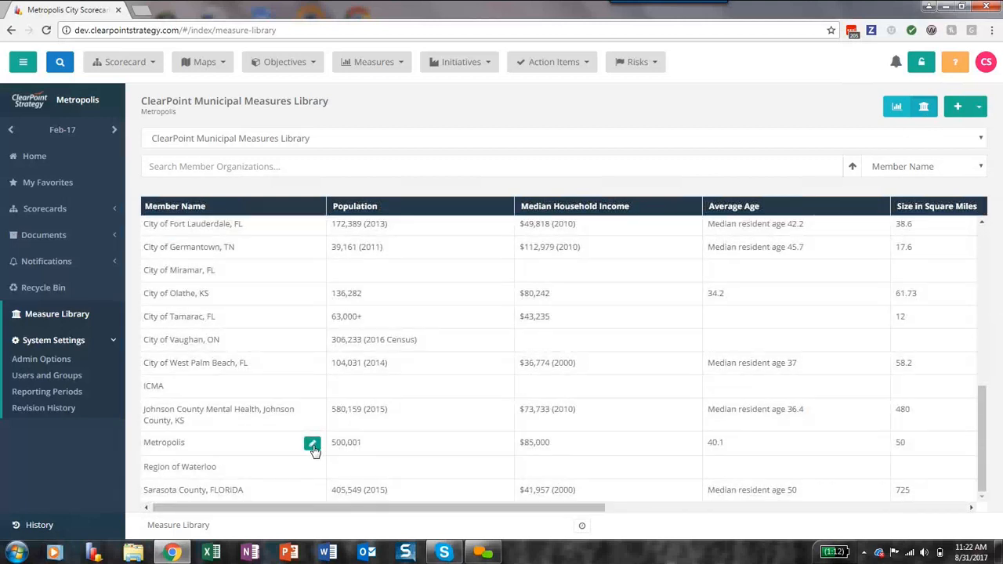
# Review the Metropolis member profile fields through the website entry, and close the profile without saving.
pyautogui.click(313, 447)
pyautogui.scroll(-6, 432, 275)
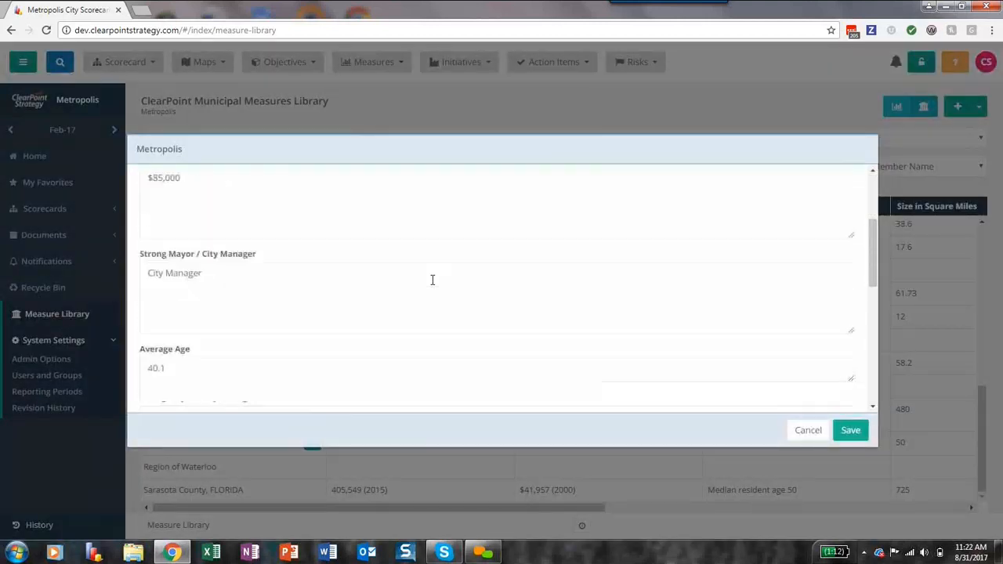
pyautogui.scroll(-2, 672, 394)
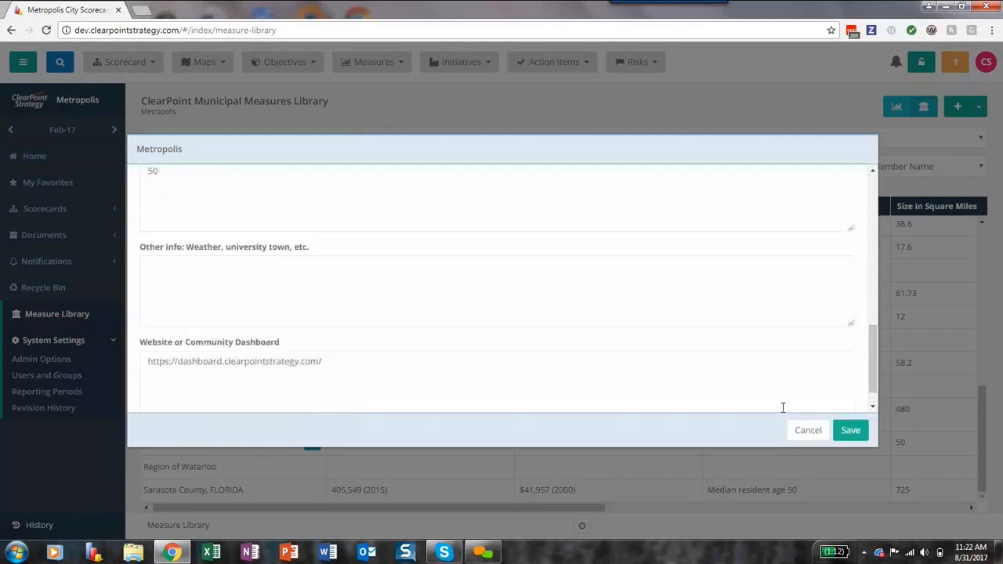
pyautogui.click(808, 432)
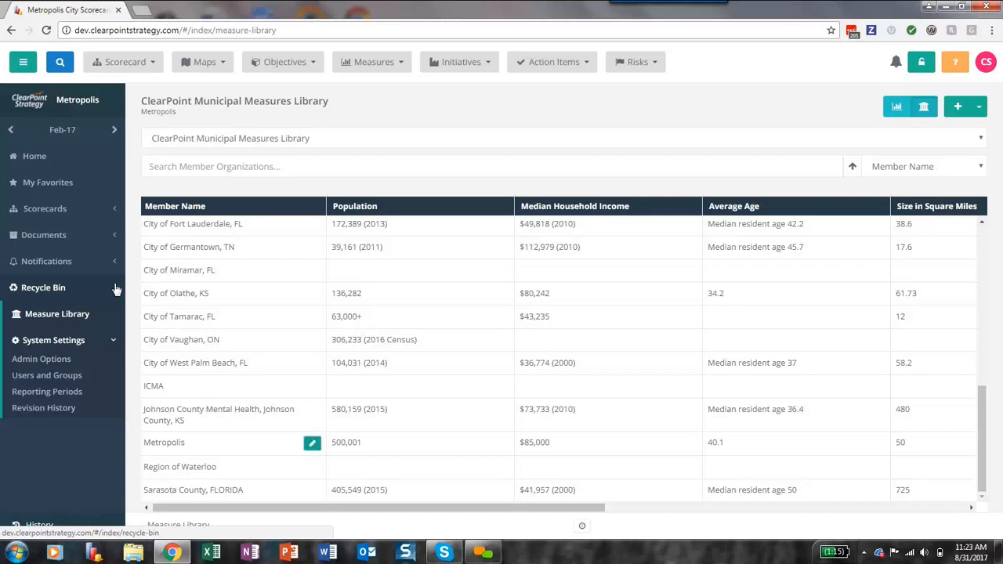
# Add the Revised End Date column after End Date in the Projects in Progress initiative report.
pyautogui.click(486, 69)
pyautogui.click(491, 117)
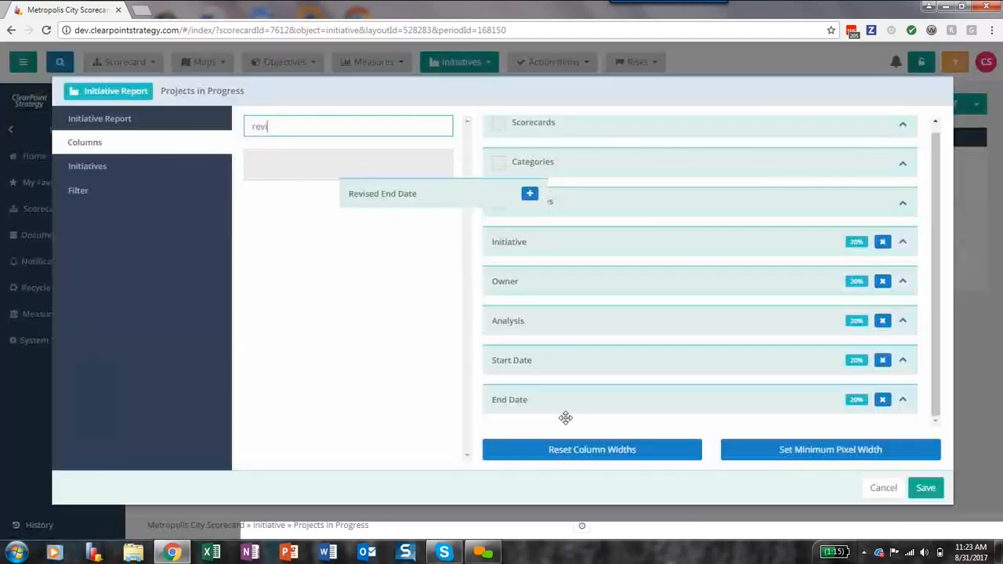
pyautogui.moveTo(528, 190); pyautogui.dragTo(580, 391)
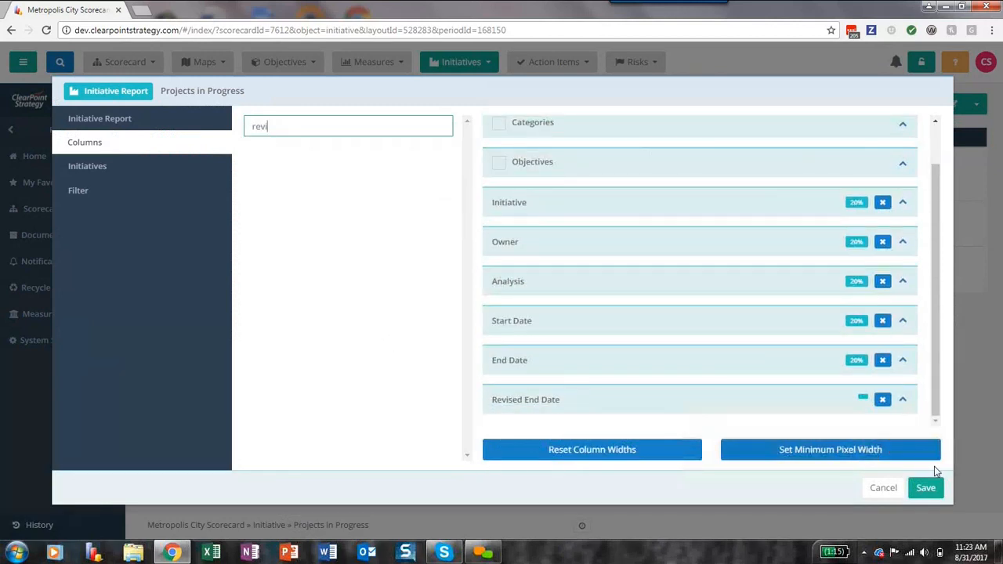
# Delete both initiative owner filters from the Projects in Progress report.
pyautogui.click(98, 192)
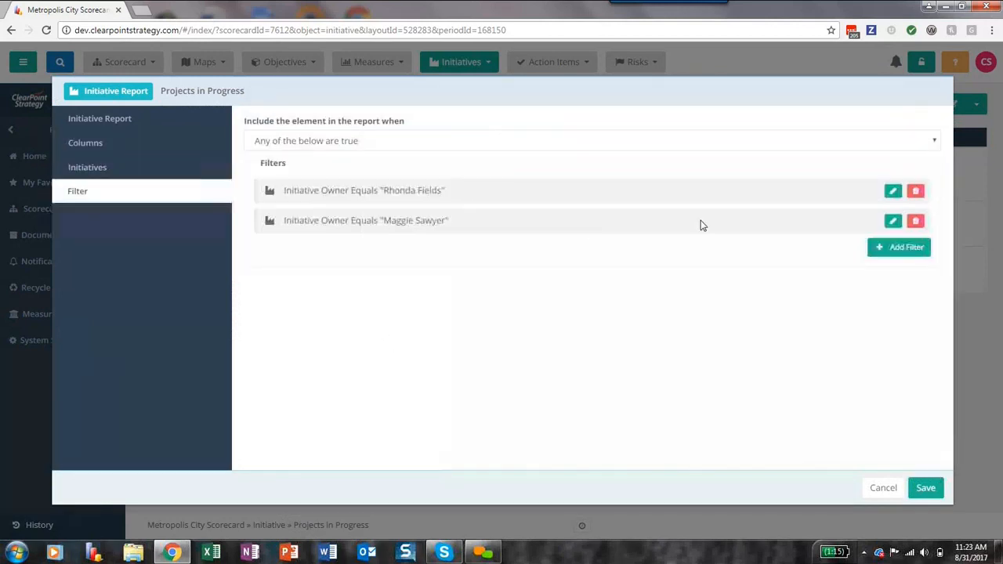
pyautogui.click(915, 221)
pyautogui.click(659, 322)
pyautogui.click(915, 191)
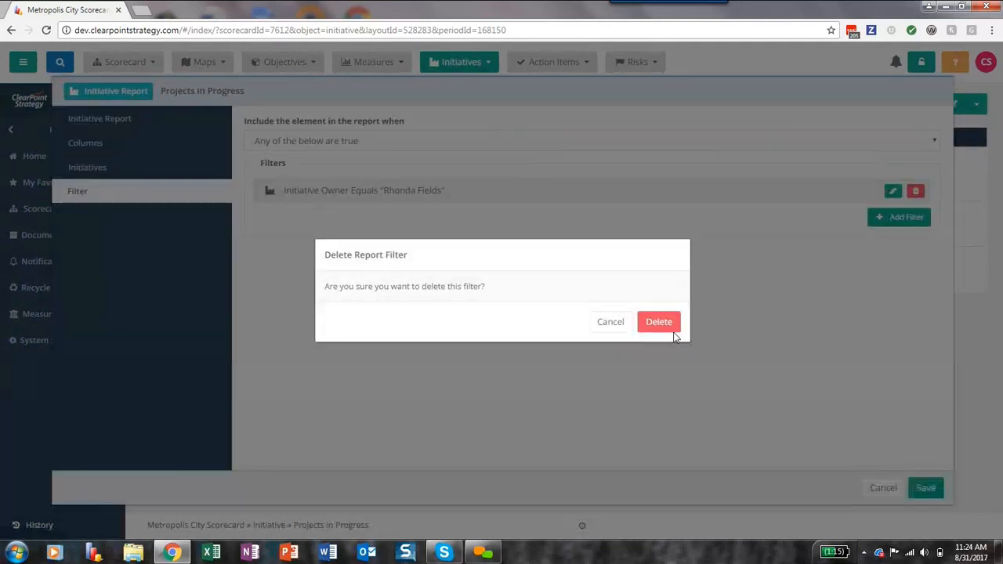
pyautogui.click(658, 322)
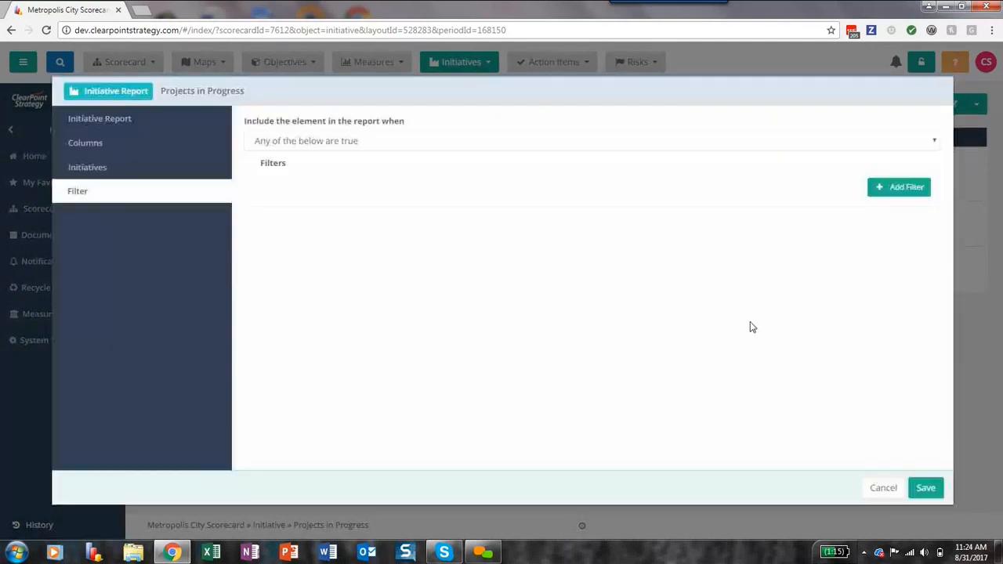
# Add a report filter on the initiative's Revised End Date field using the Date +/- N Days comparison.
pyautogui.click(914, 193)
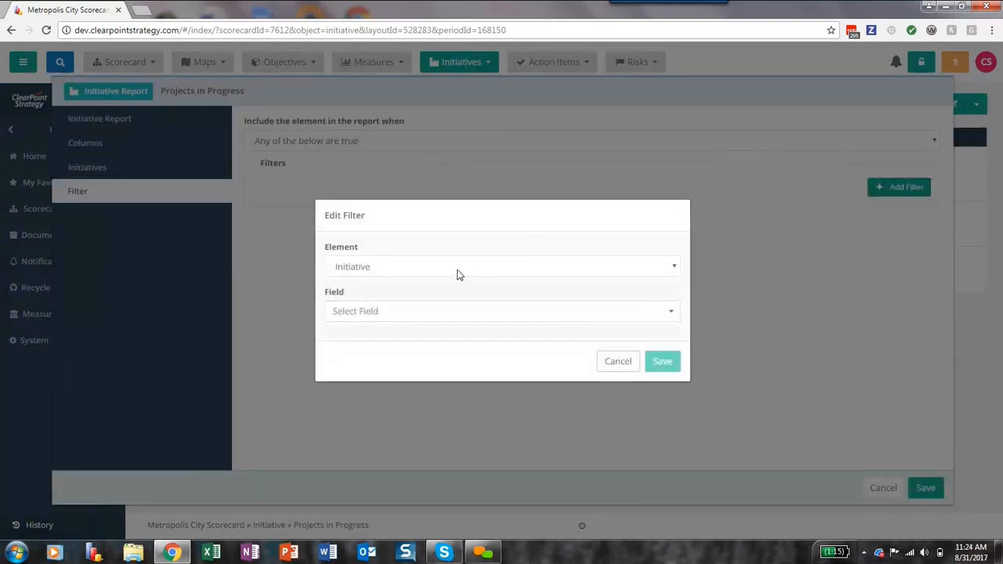
pyautogui.click(444, 314)
pyautogui.scroll(-2, 434, 380)
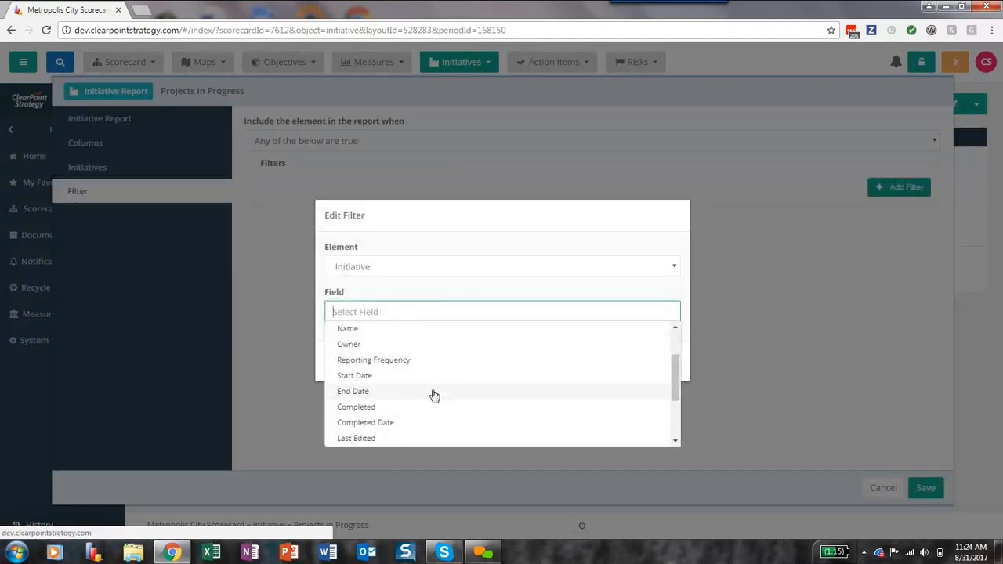
pyautogui.scroll(-3, 401, 408)
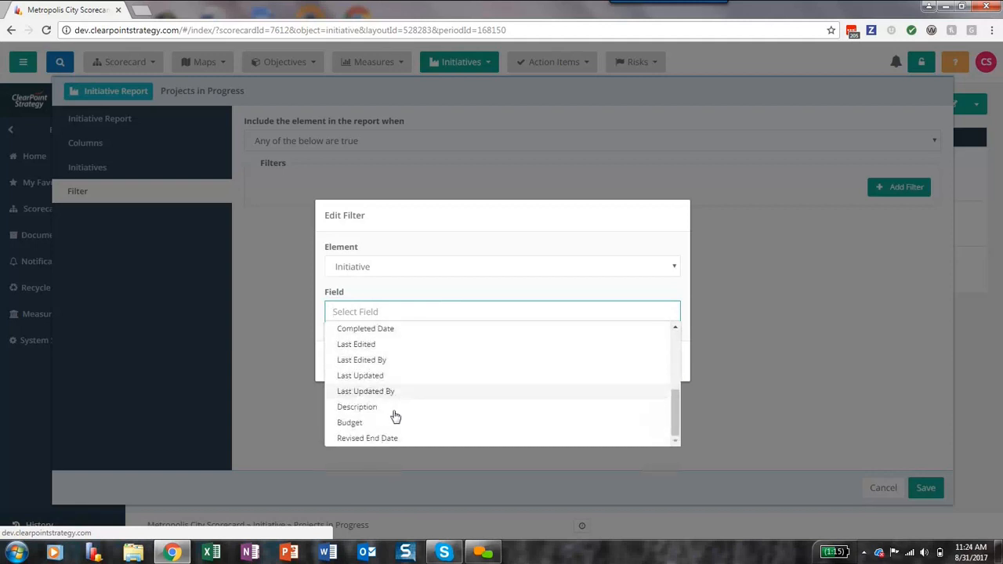
pyautogui.click(376, 440)
pyautogui.click(383, 317)
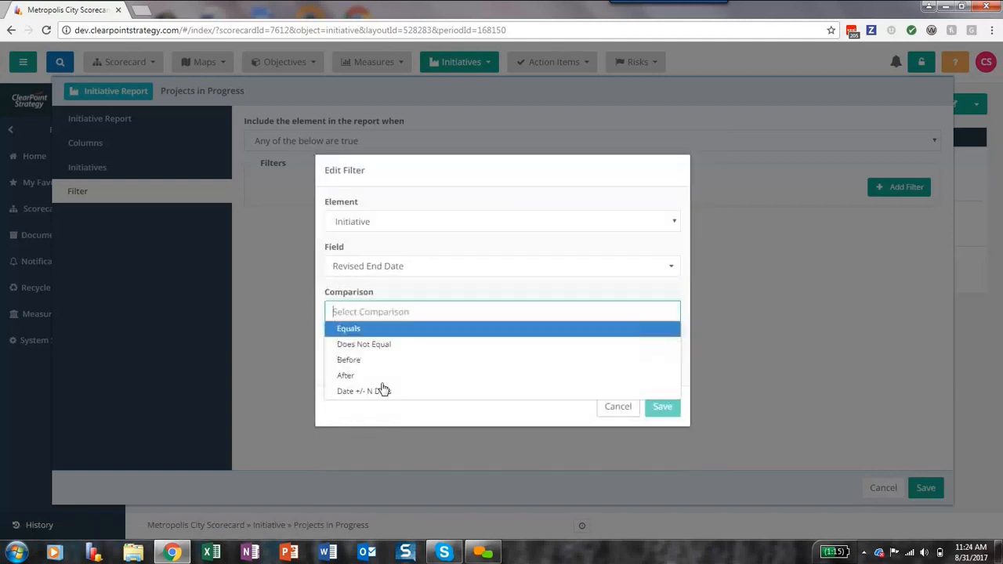
pyautogui.click(395, 392)
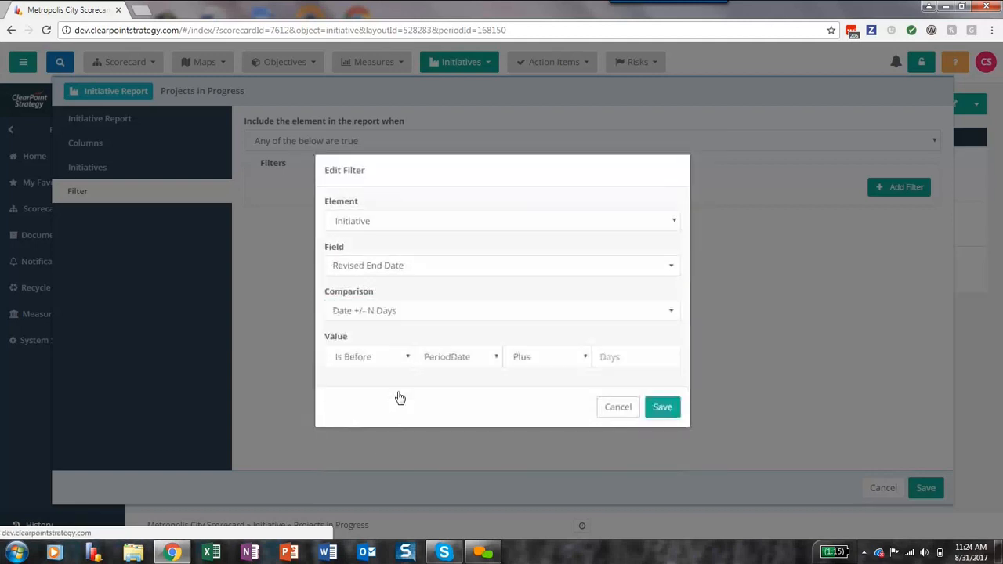
# Set the filter condition to Is After Current Date Minus 1 day, and save the filter and the report.
pyautogui.click(376, 358)
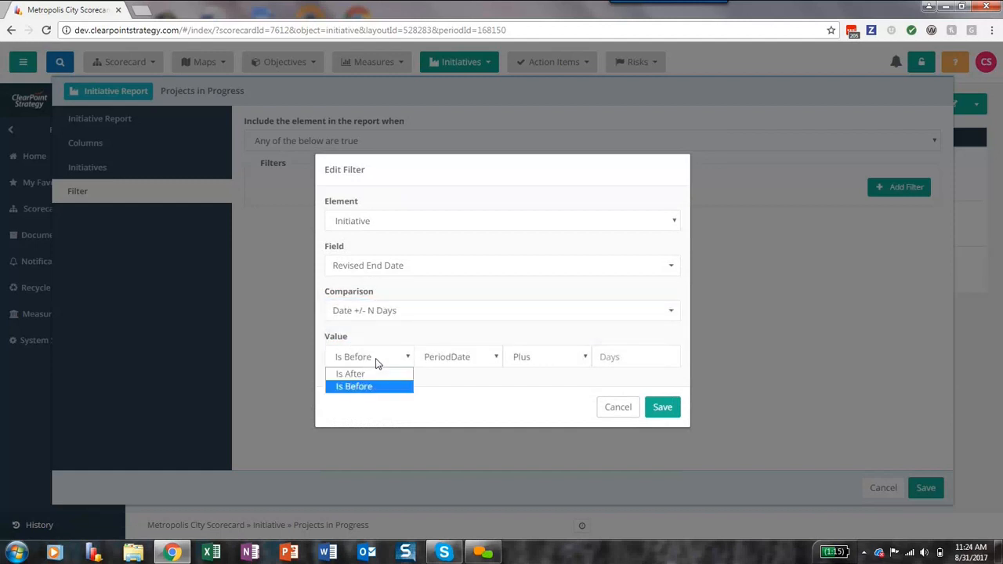
pyautogui.click(375, 374)
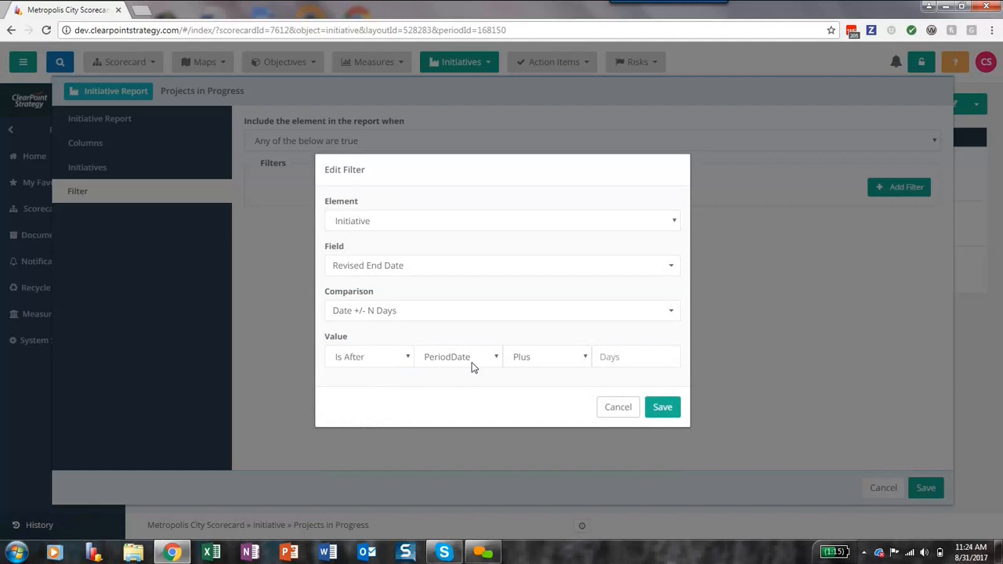
pyautogui.click(473, 367)
pyautogui.click(467, 374)
pyautogui.click(542, 360)
pyautogui.click(544, 386)
pyautogui.click(611, 359)
pyautogui.write('1')
pyautogui.click(666, 411)
pyautogui.click(926, 487)
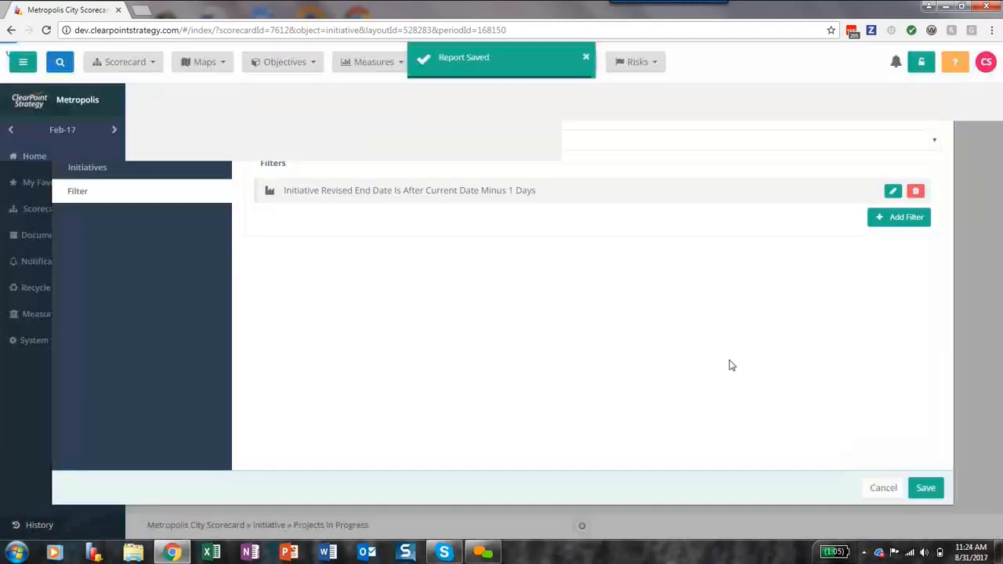